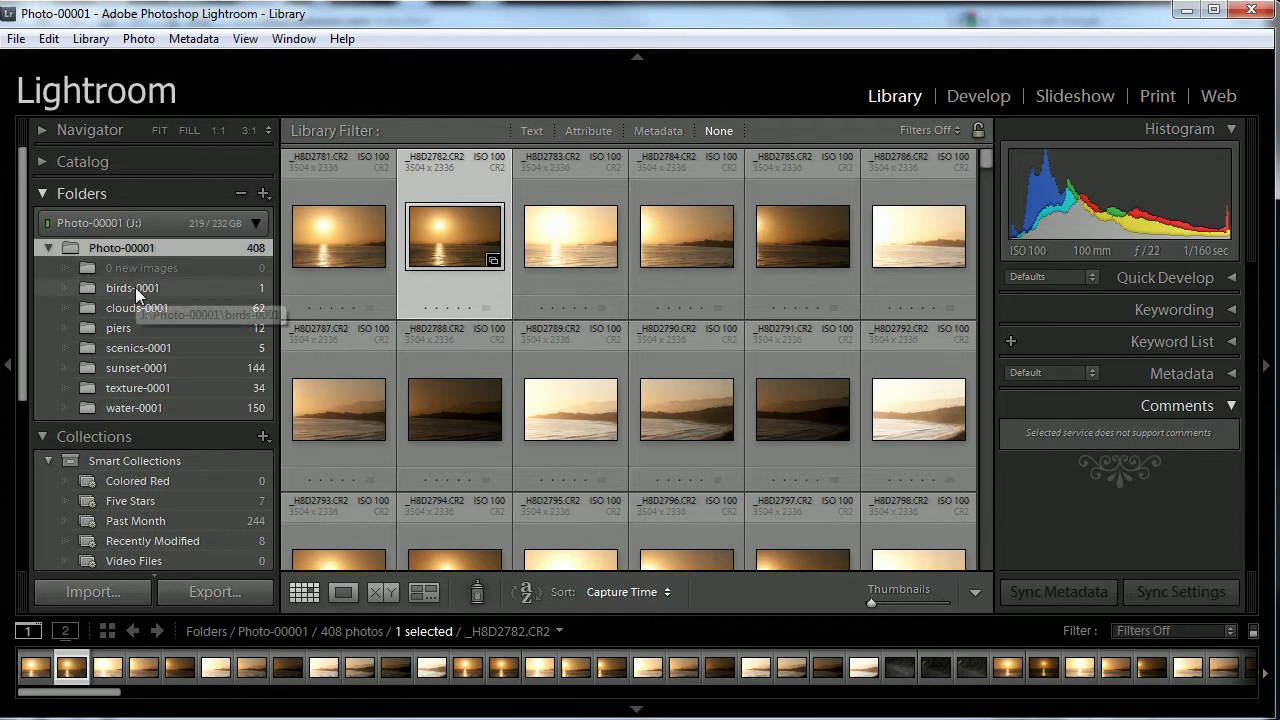
left_click(350, 165)
left_click(608, 159)
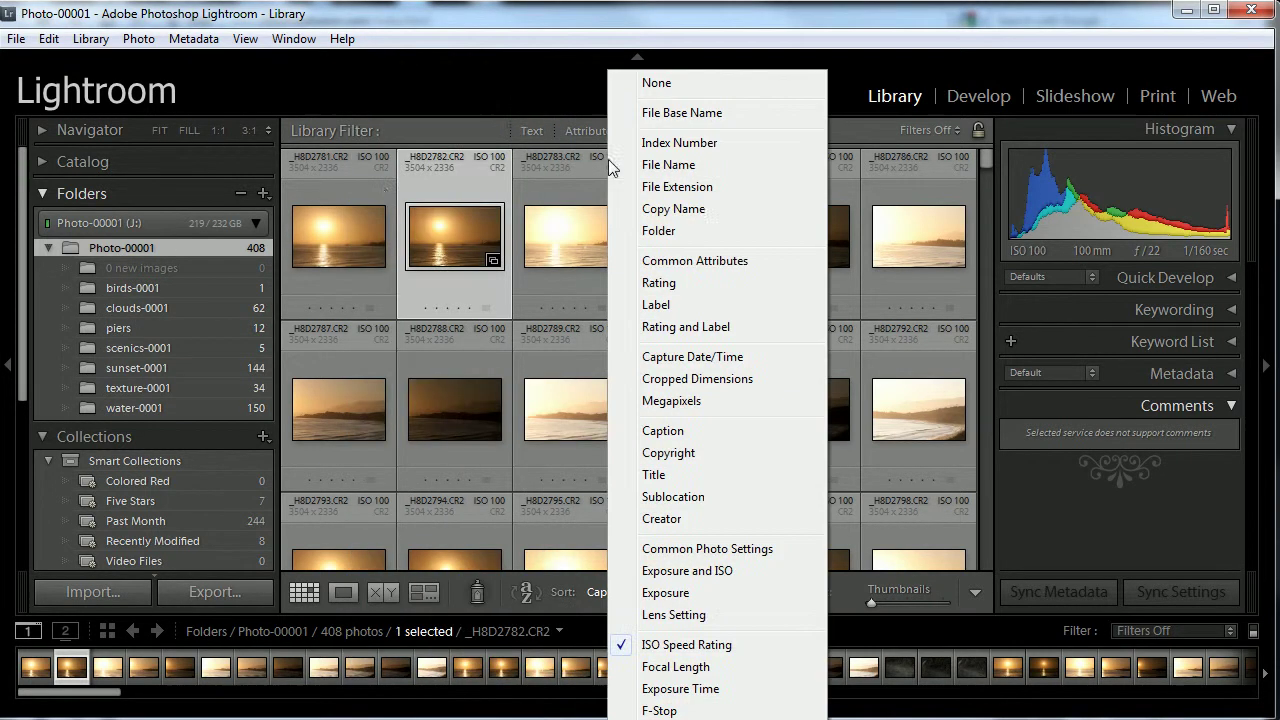
left_click(392, 186)
left_click(566, 189)
left_click(710, 184)
left_click(789, 186)
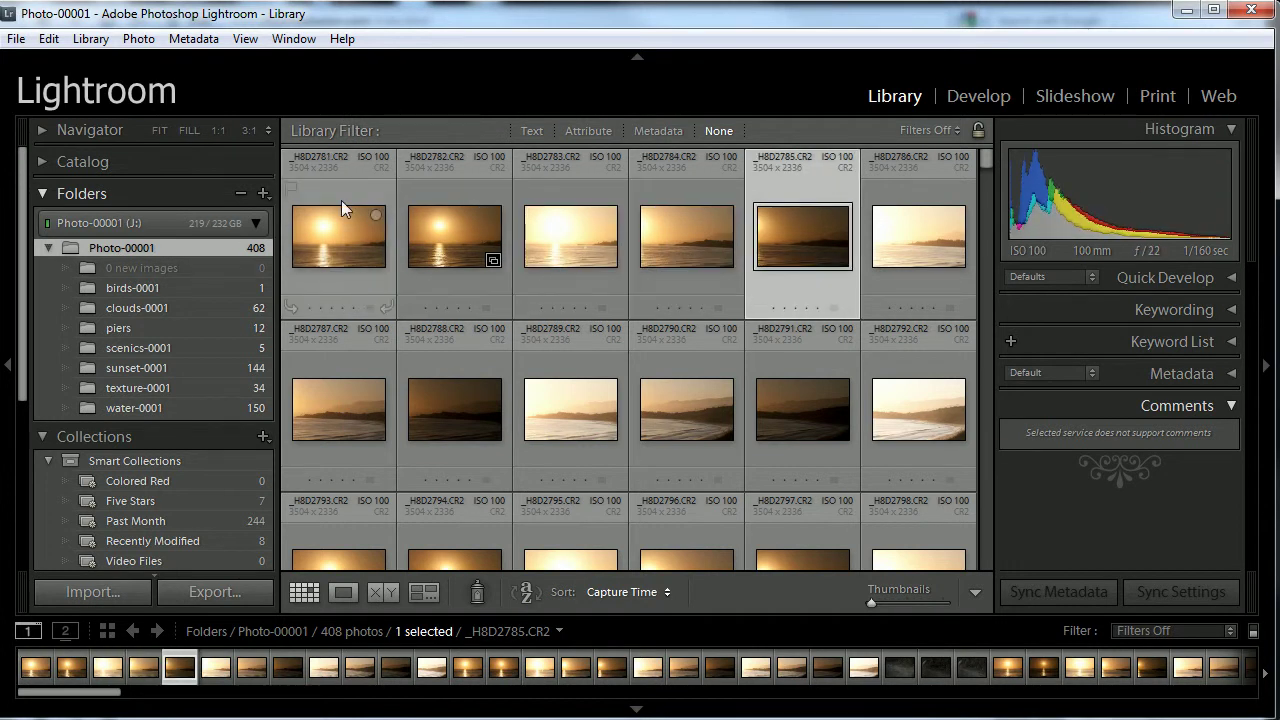
Step: Open the clouds-0001 folder, select all its photos and expand their metadata details
left_click(174, 289)
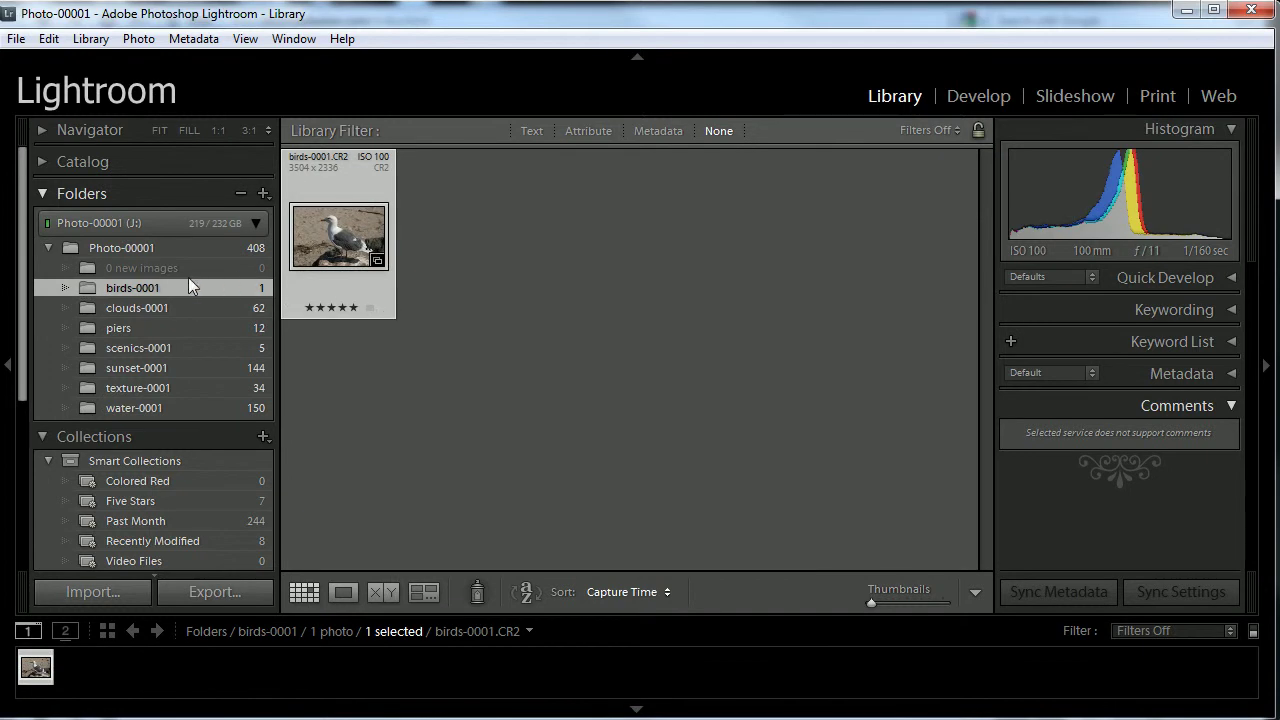
left_click(161, 307)
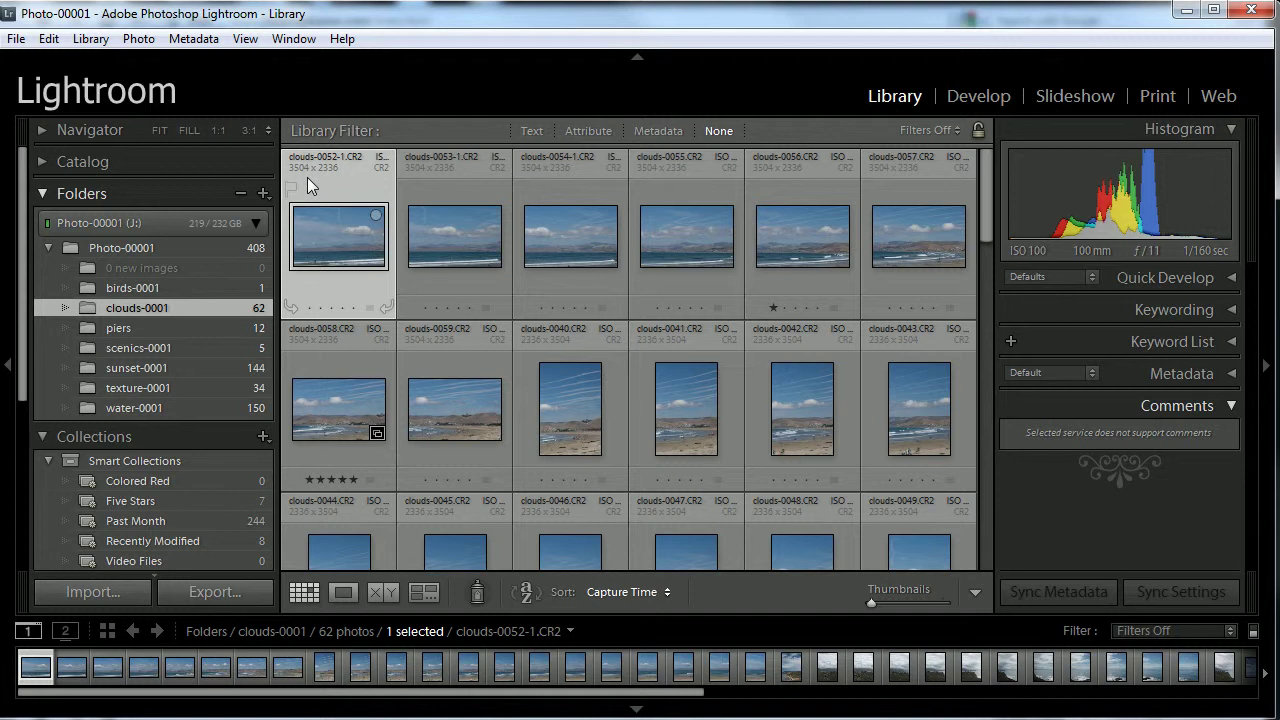
key("ctrl+a")
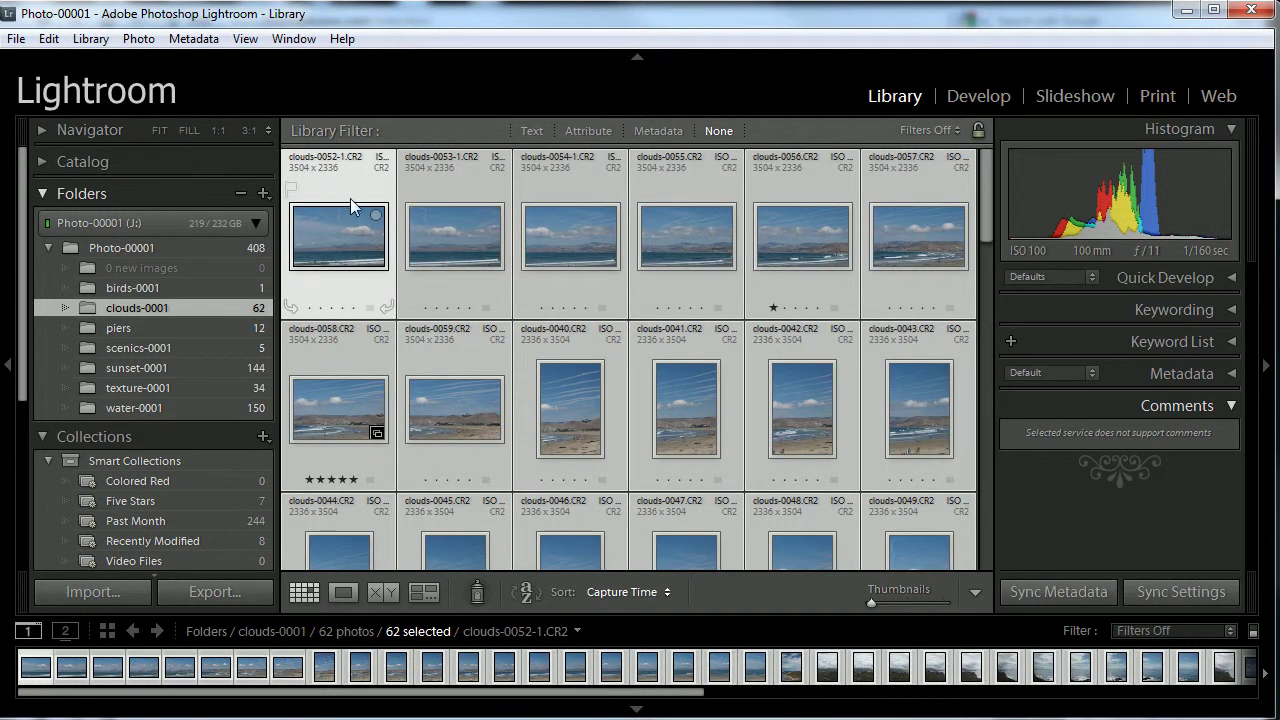
left_click(1230, 374)
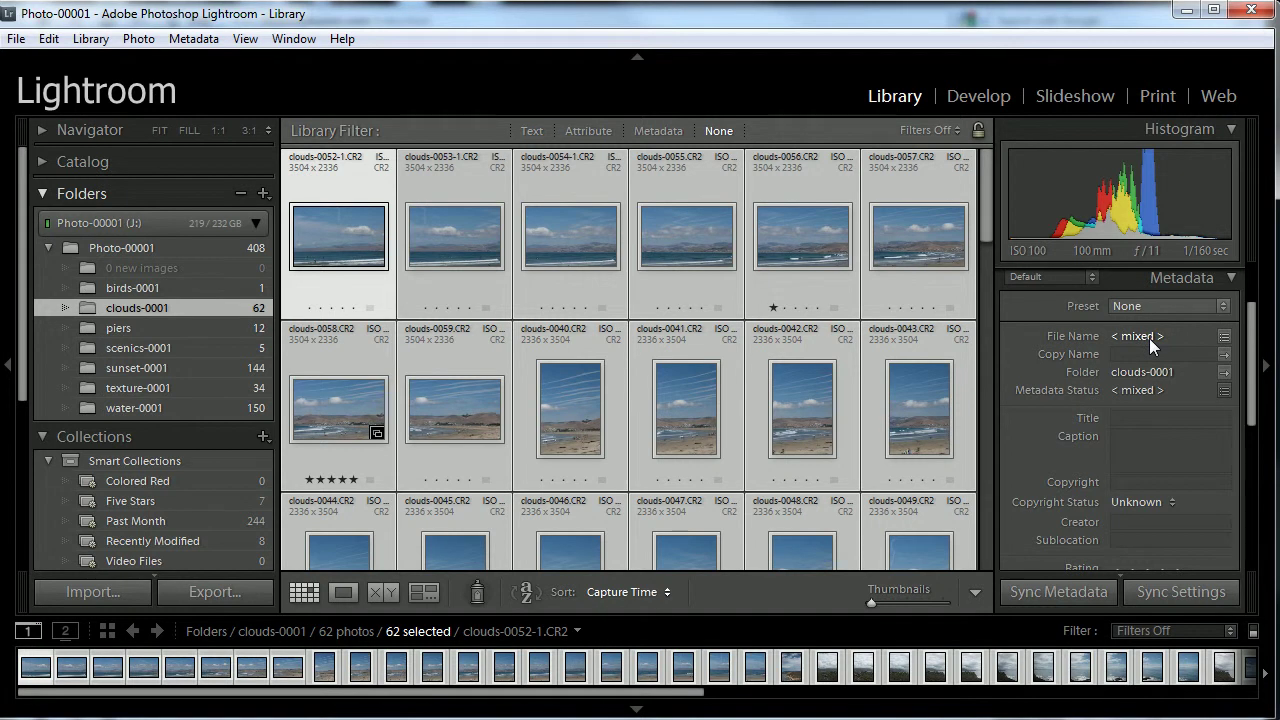
Step: Examine the file names across the whole clouds-0001 folder, from the first photo to the last, and clear the selection
left_click(381, 168)
left_click(331, 211)
left_click(328, 176)
left_click(626, 342)
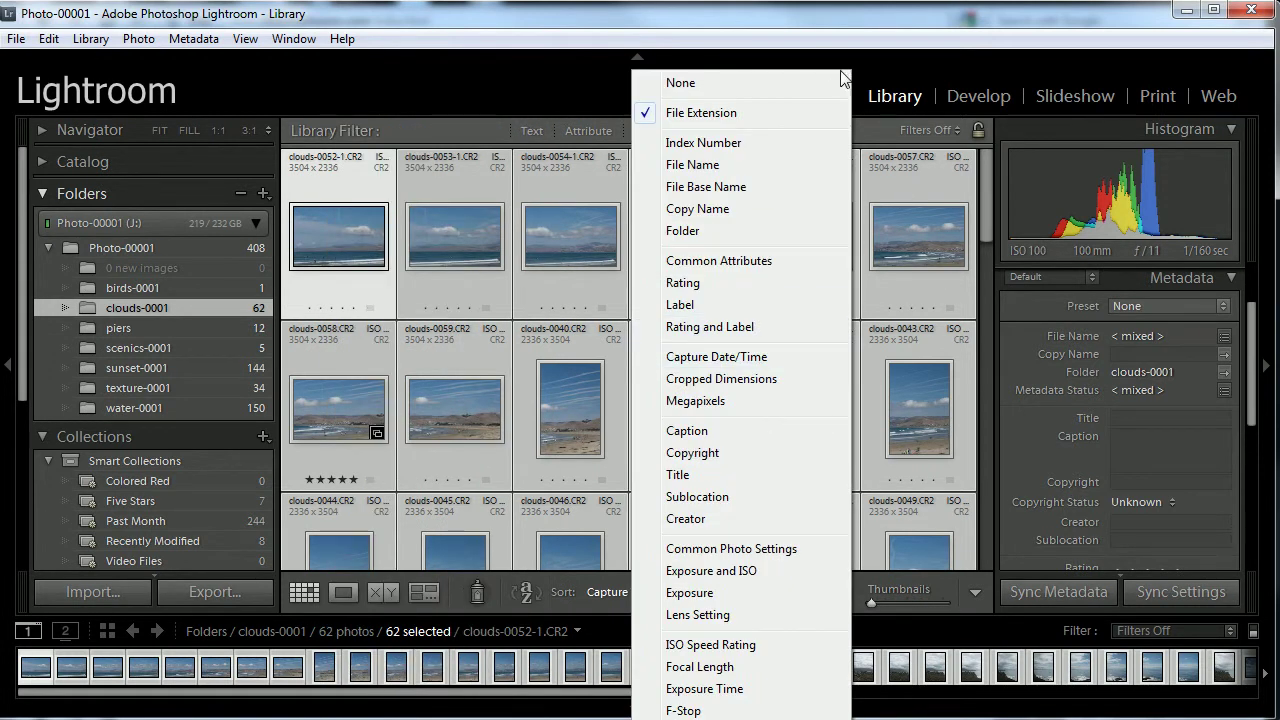
left_click(883, 70)
left_click_drag(982, 244, 988, 576)
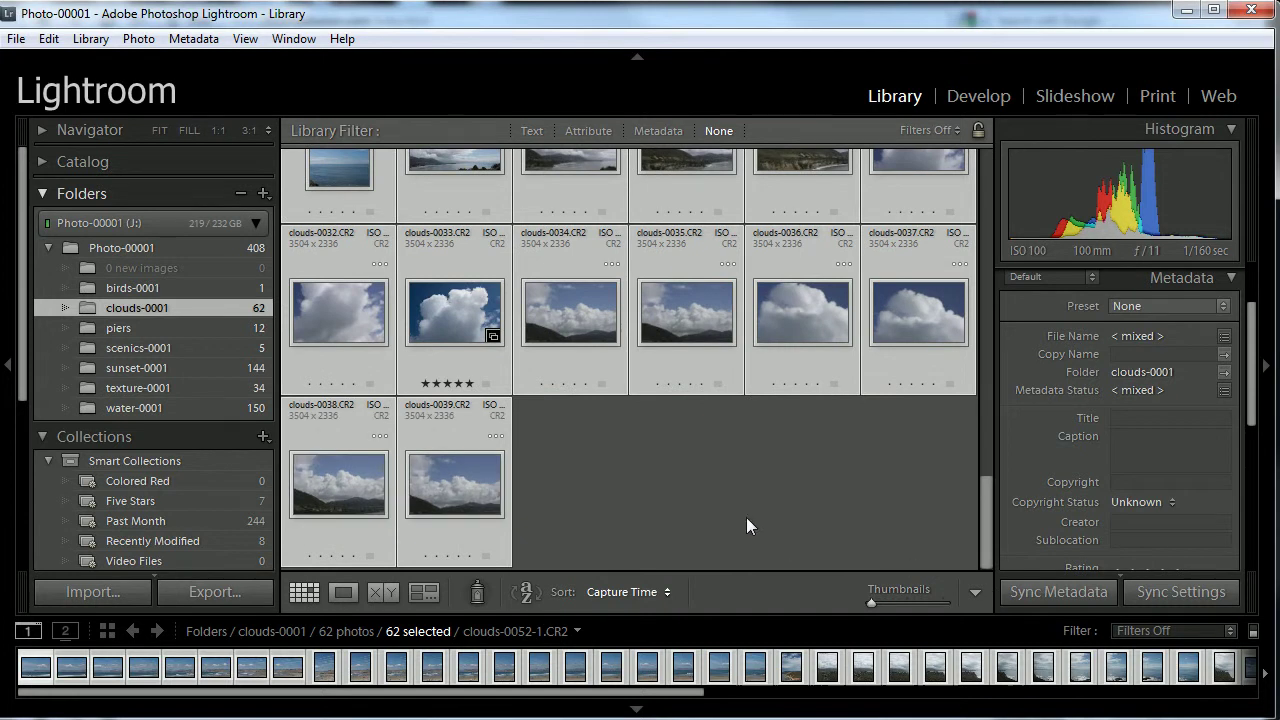
left_click(738, 490)
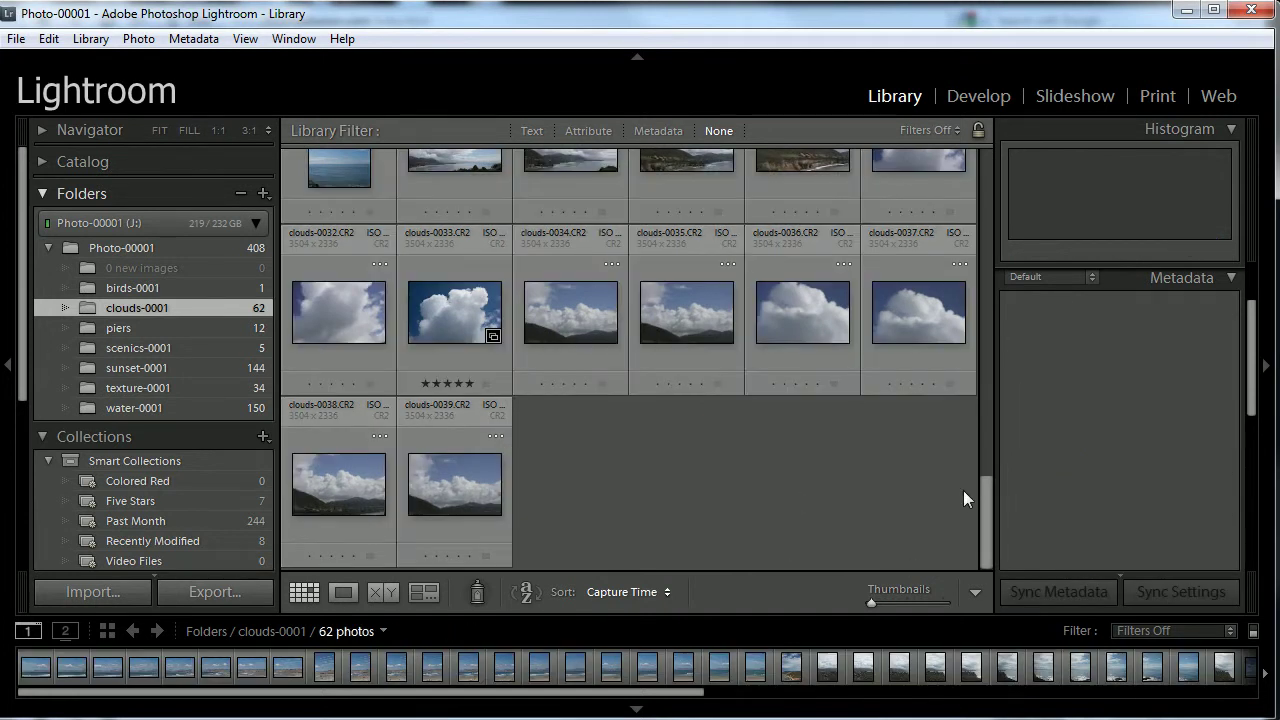
left_click_drag(985, 505, 899, 153)
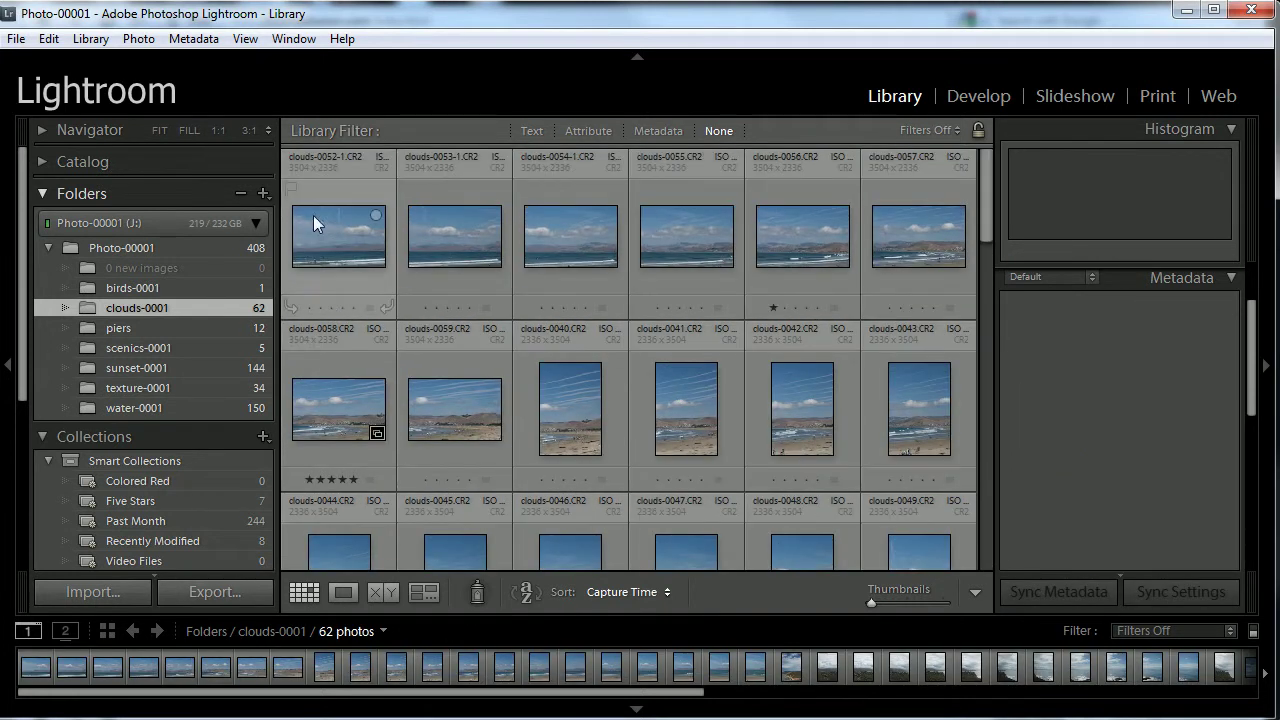
Step: Select all photos in the clouds-0001 folder and open the batch rename dialog from their file name metadata
left_click(319, 190)
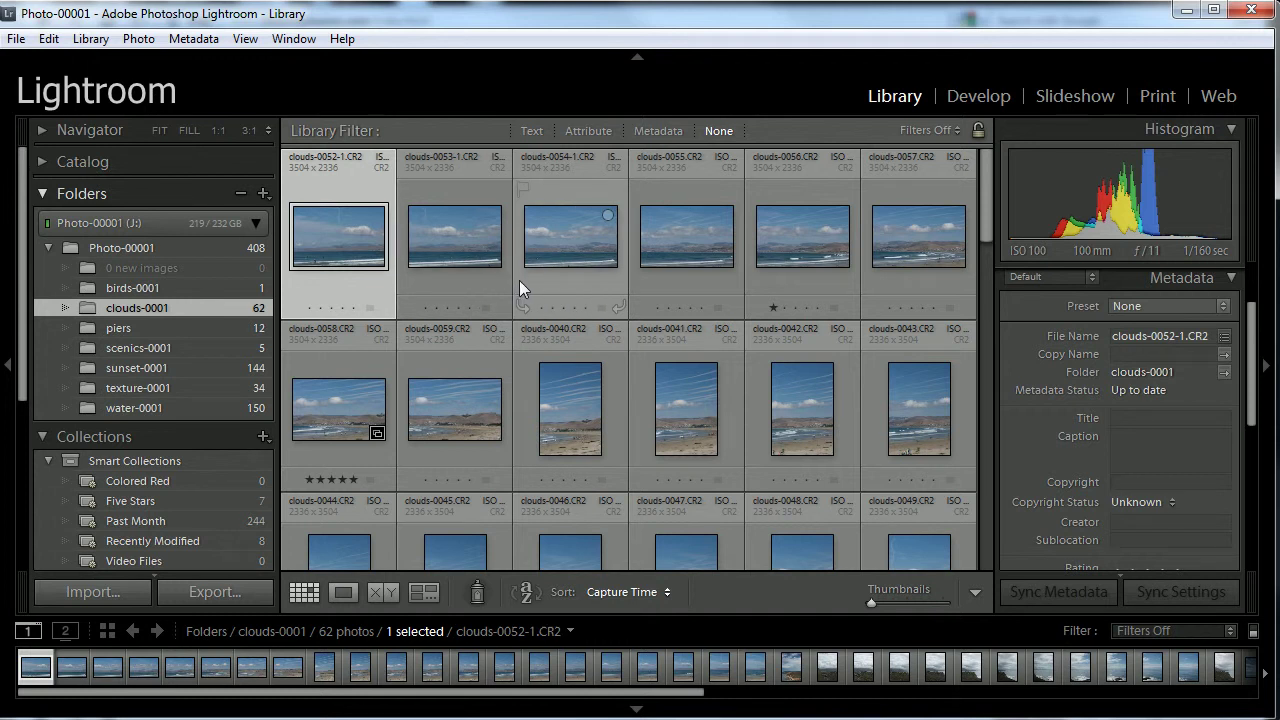
key("ctrl+a")
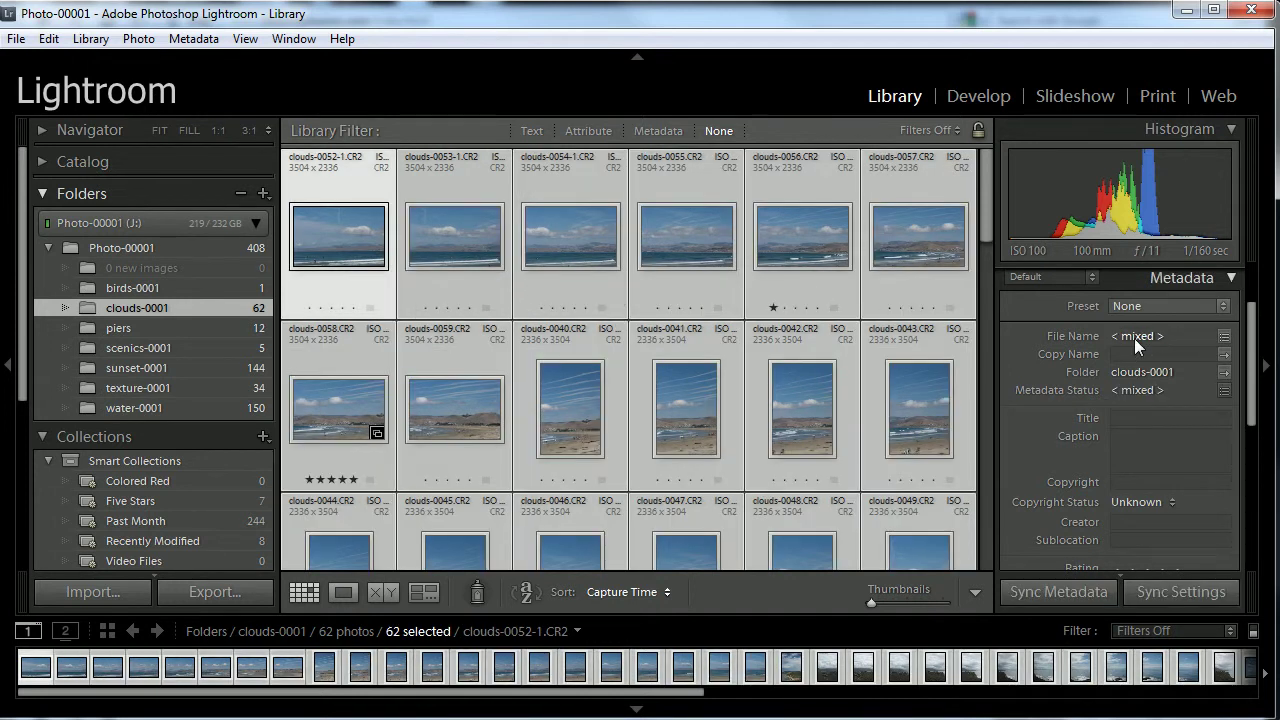
left_click(1134, 338)
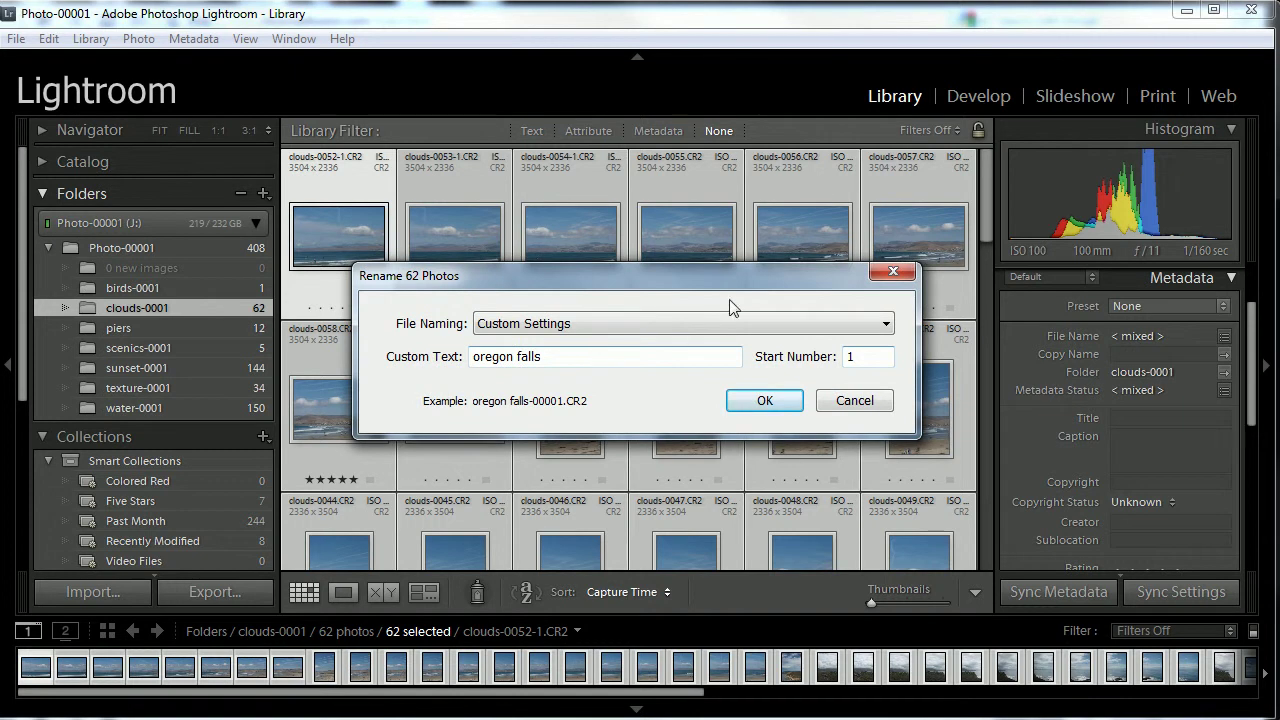
left_click_drag(729, 281, 625, 180)
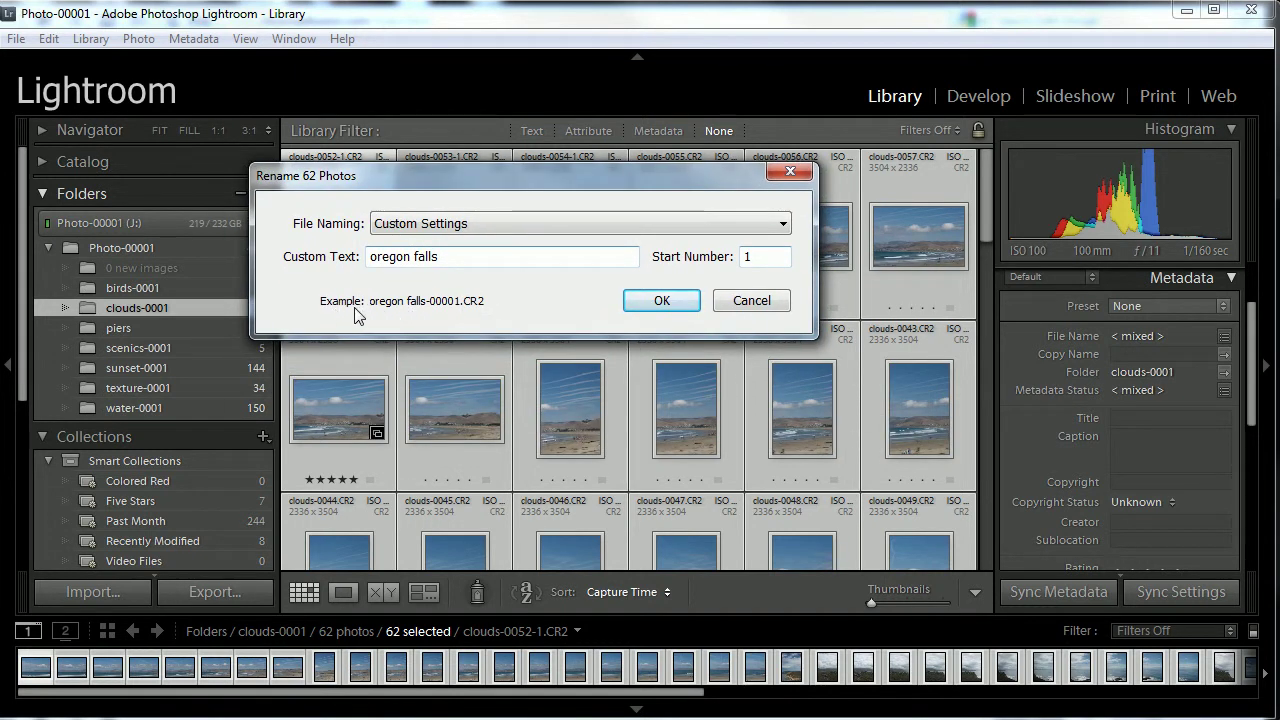
left_click_drag(477, 174, 544, 166)
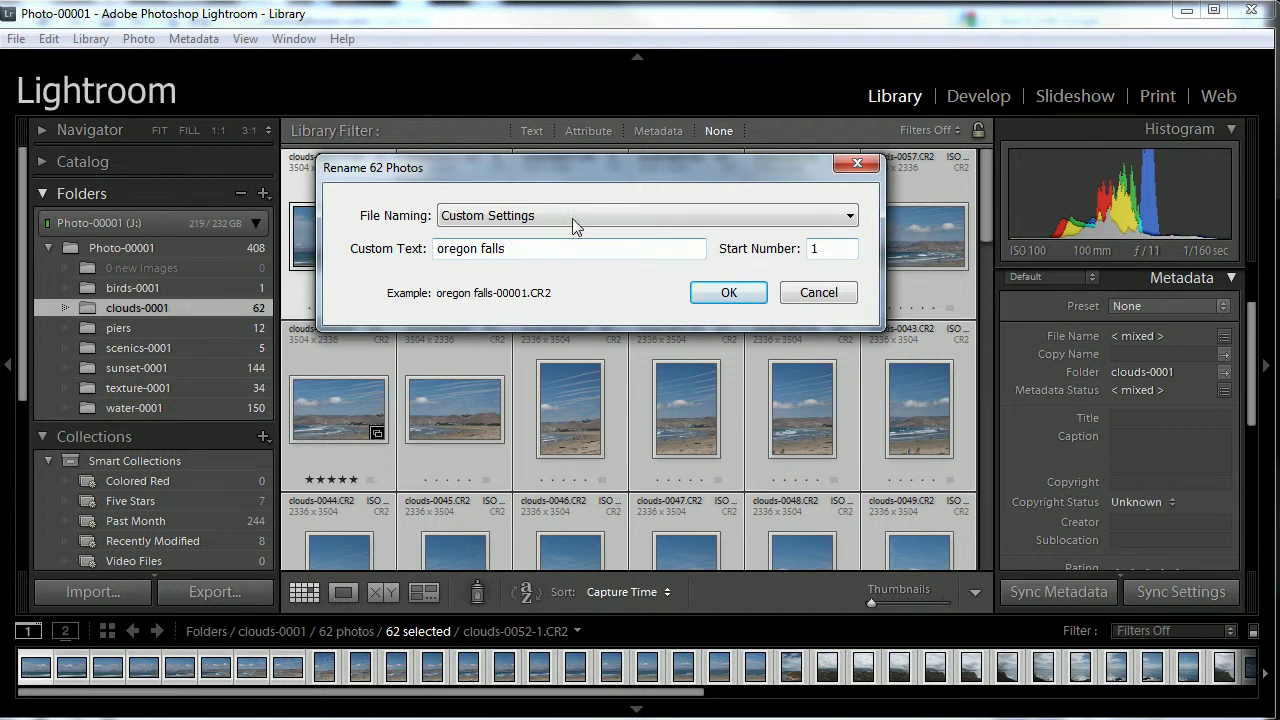
Step: Set the file naming template for the batch rename to Custom Name - Sequence
left_click(834, 223)
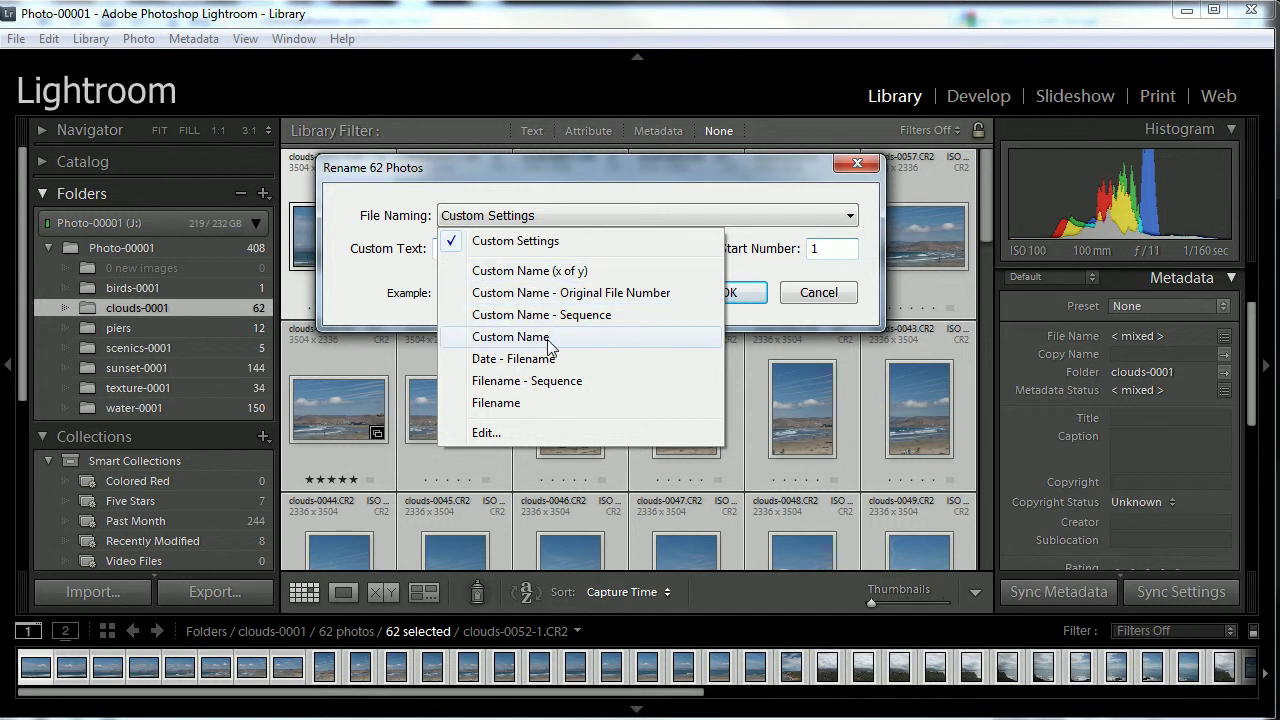
left_click(651, 190)
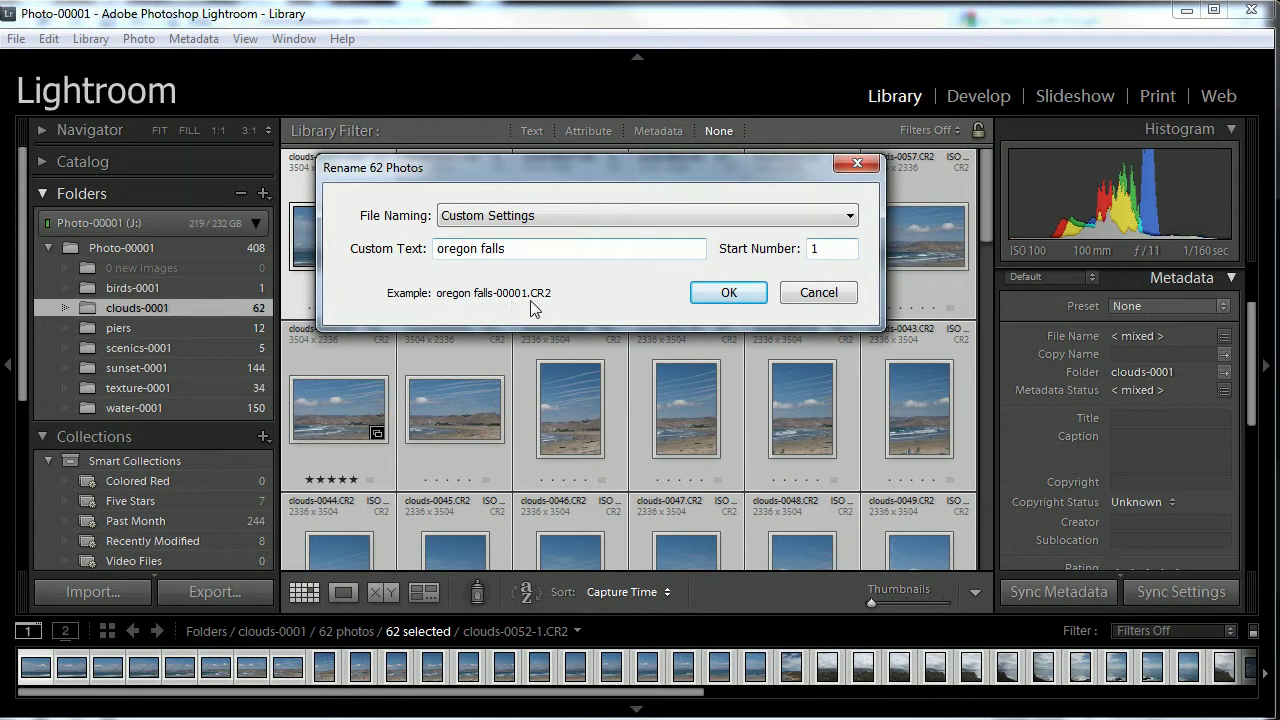
left_click(850, 218)
left_click(535, 318)
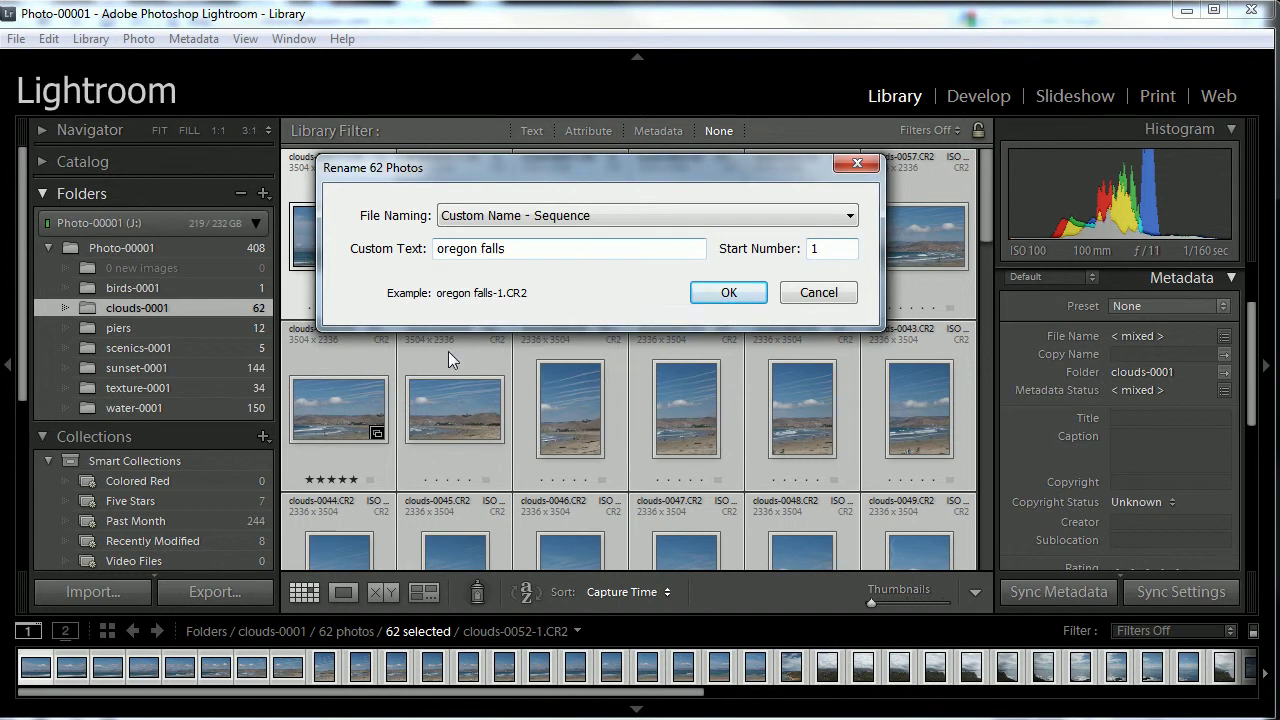
Step: Review the available sequence number formats in the Filename Template Editor, keeping Sequence # (00001) chosen, and close the editor
left_click(850, 216)
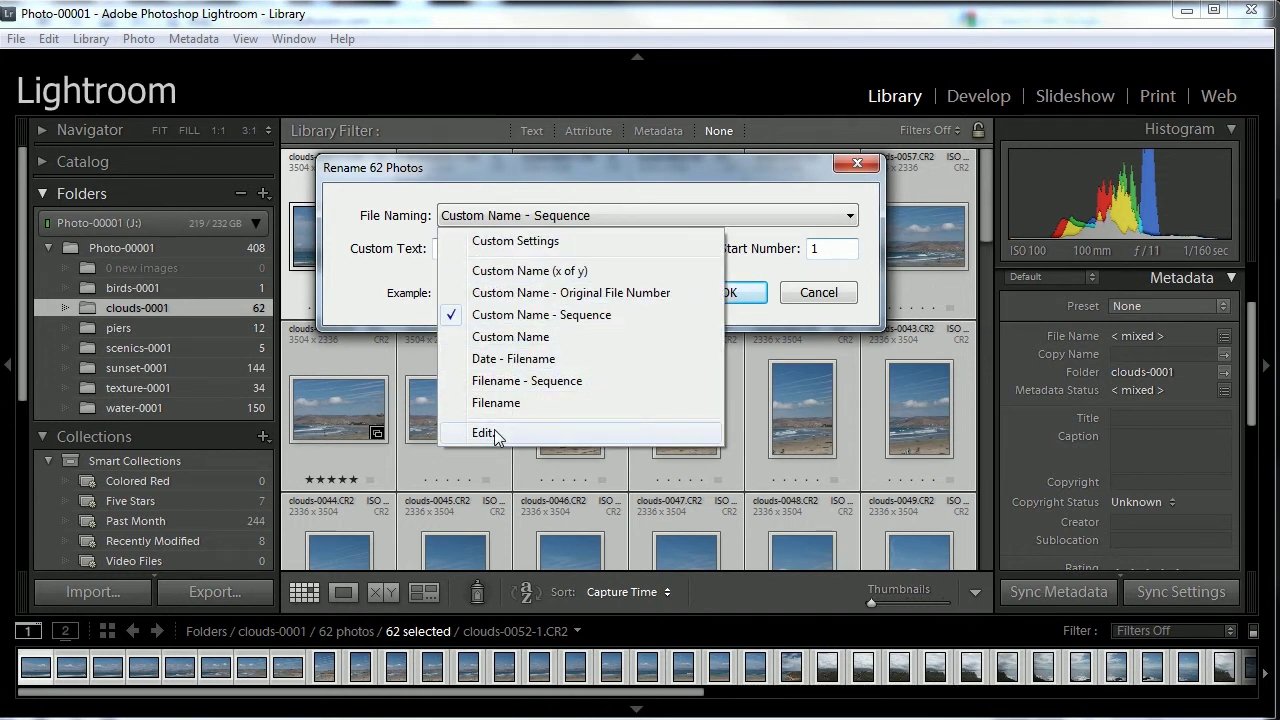
left_click(487, 432)
left_click_drag(794, 228, 846, 73)
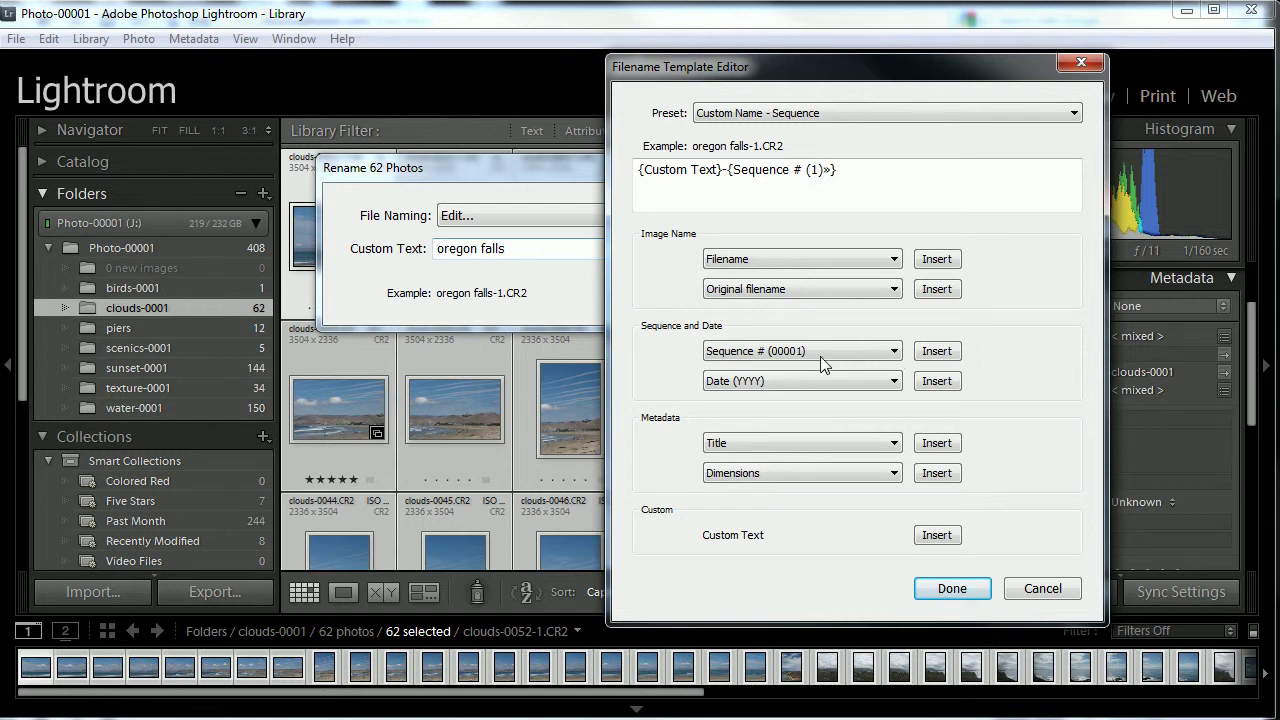
left_click(893, 360)
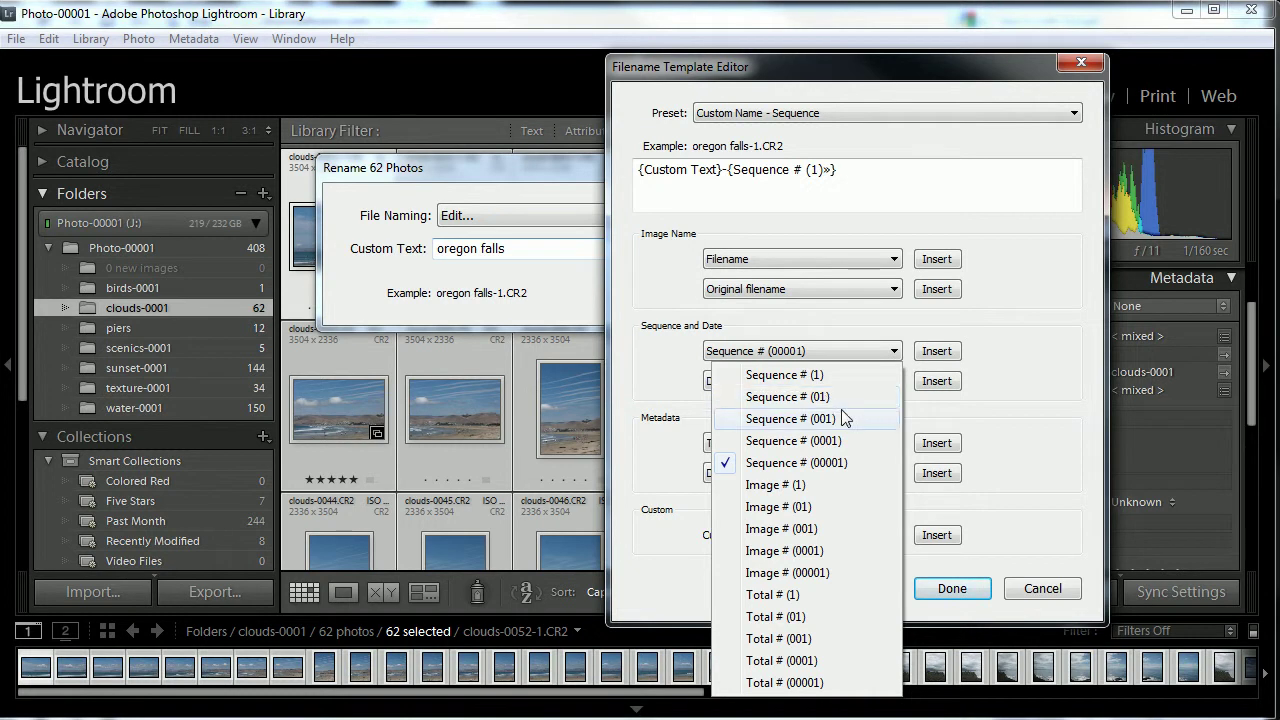
left_click(841, 470)
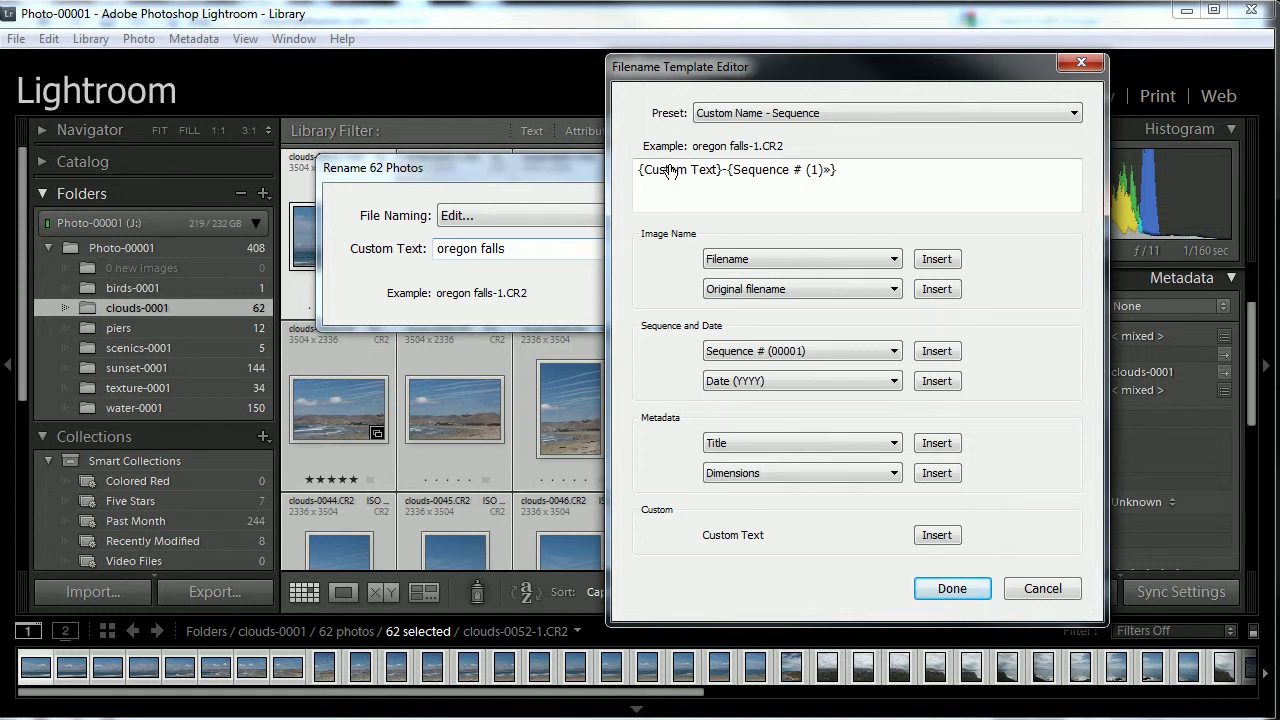
left_click(952, 589)
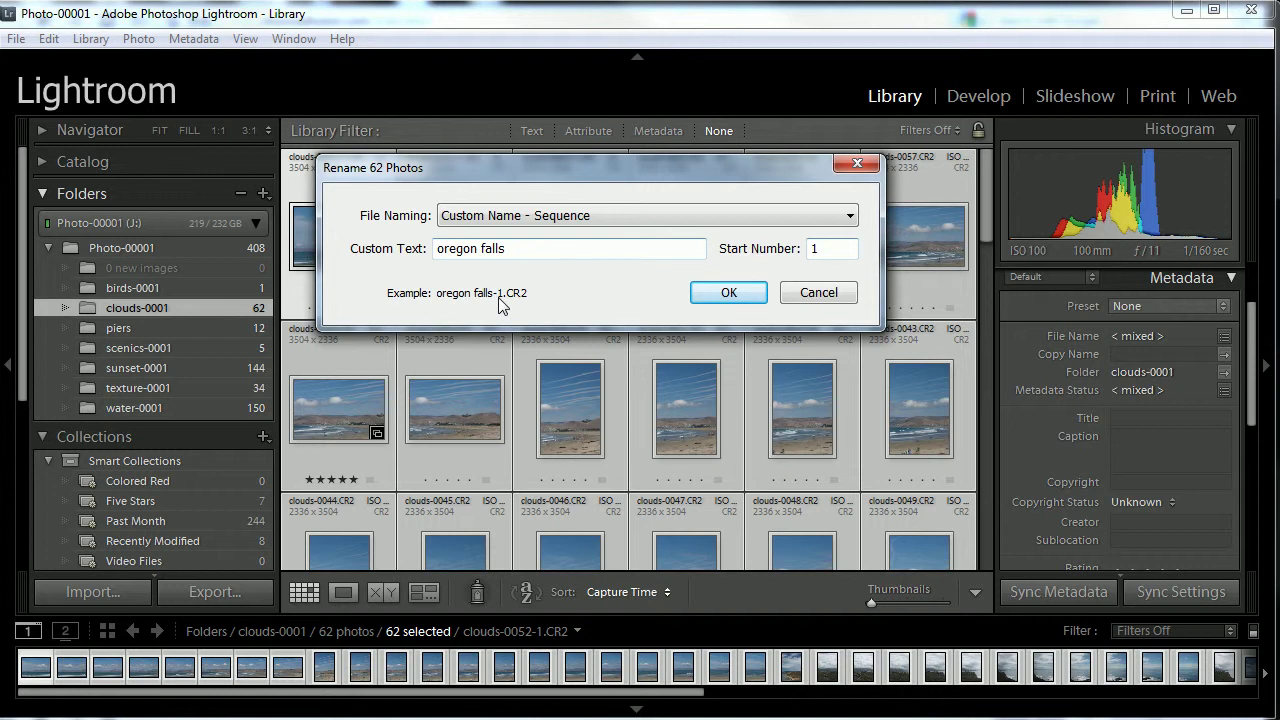
Step: Edit the Custom Name - Sequence template, replacing its sequence token after the custom text with Sequence # (00001)
left_click(693, 215)
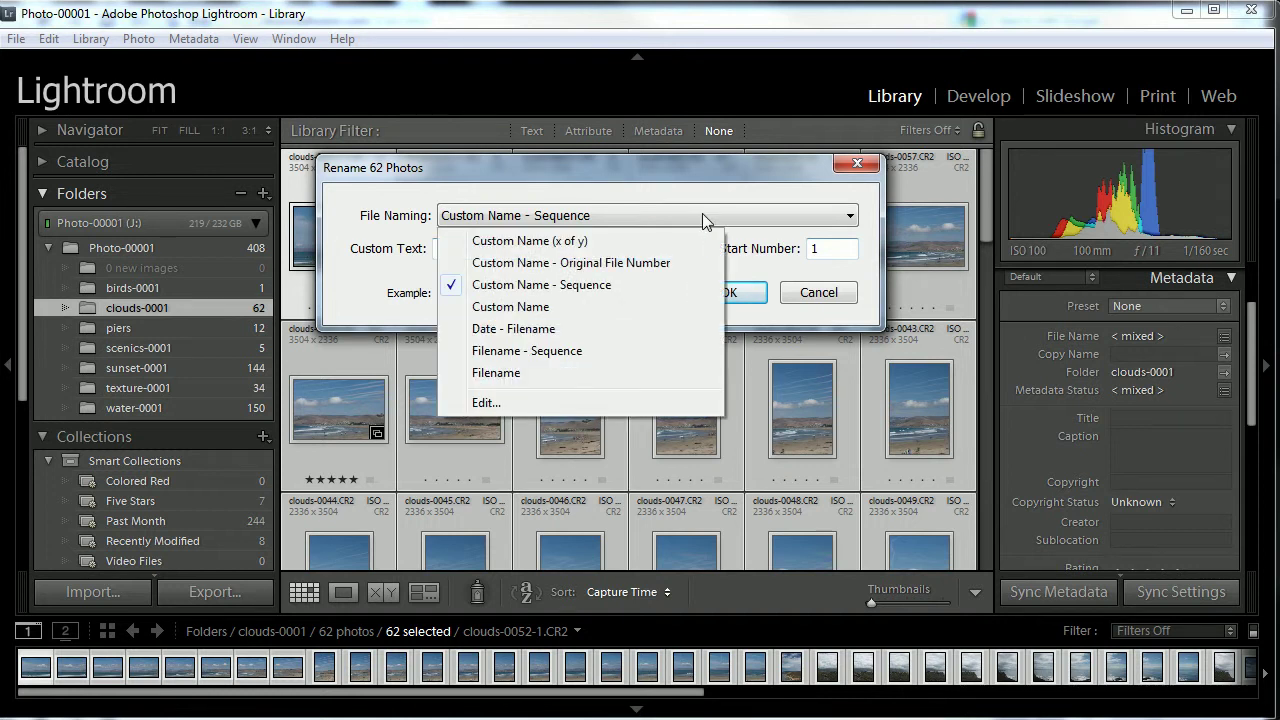
left_click(585, 286)
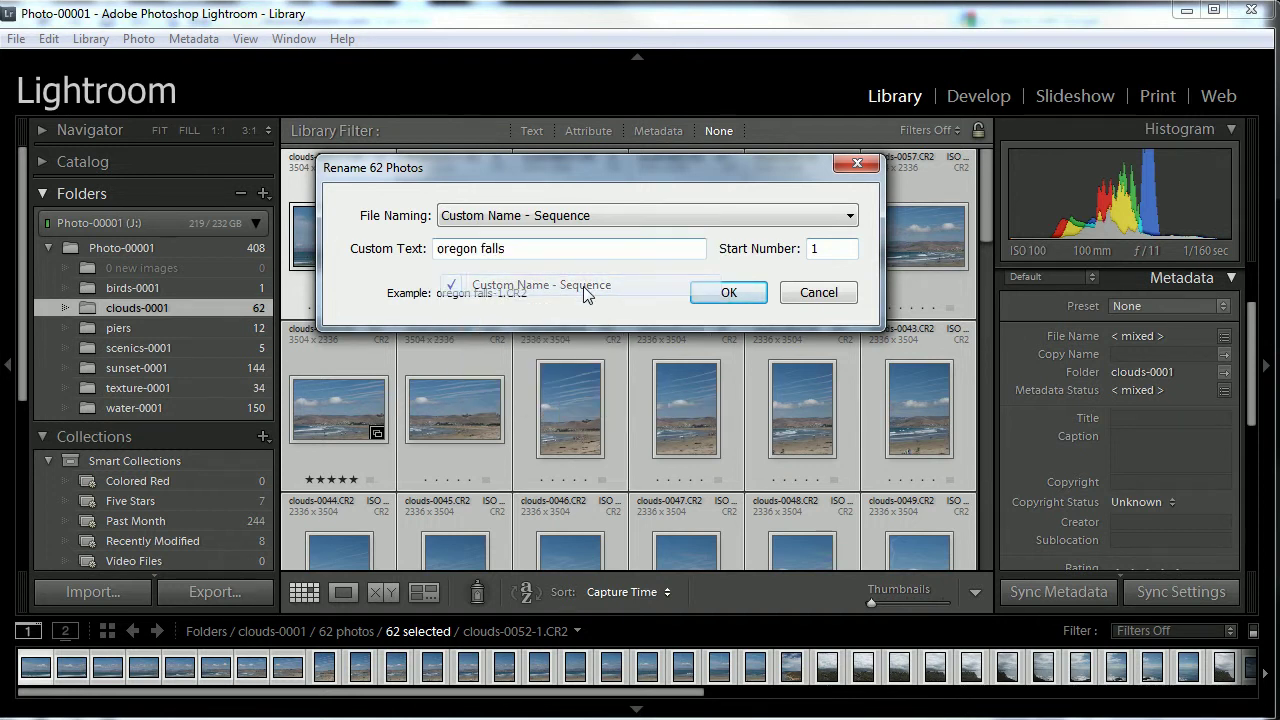
left_click(784, 222)
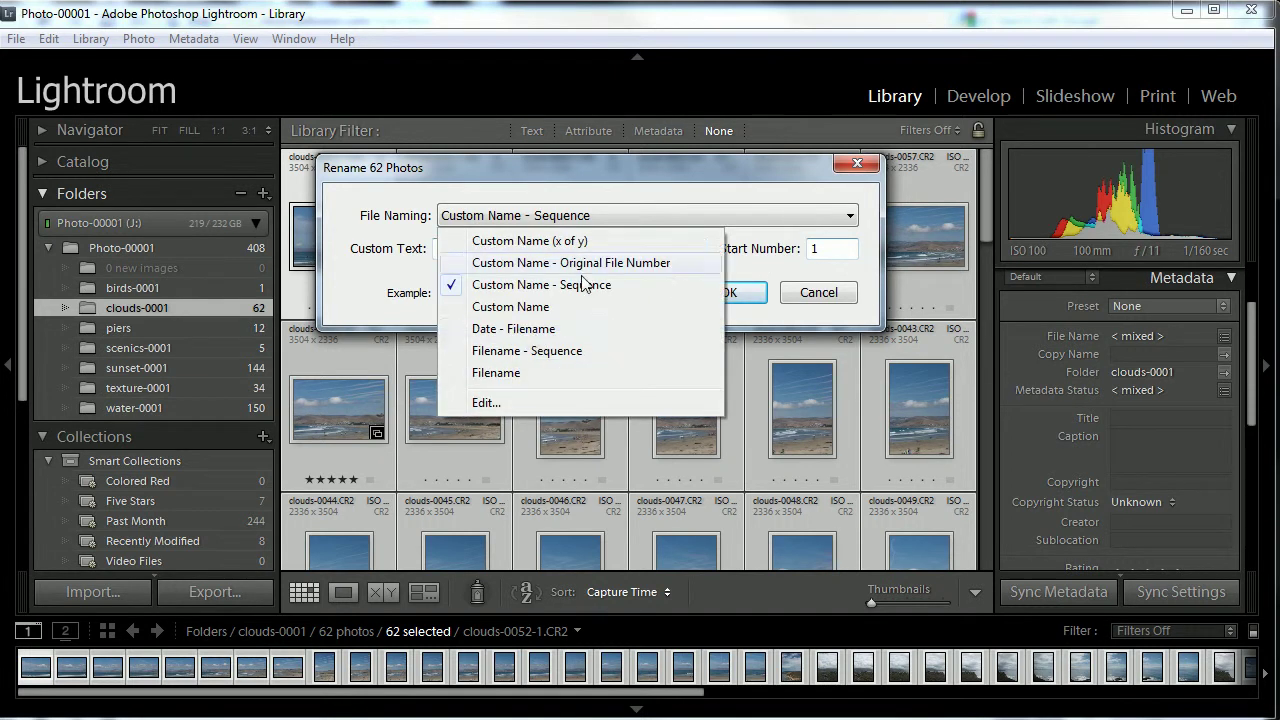
left_click(512, 402)
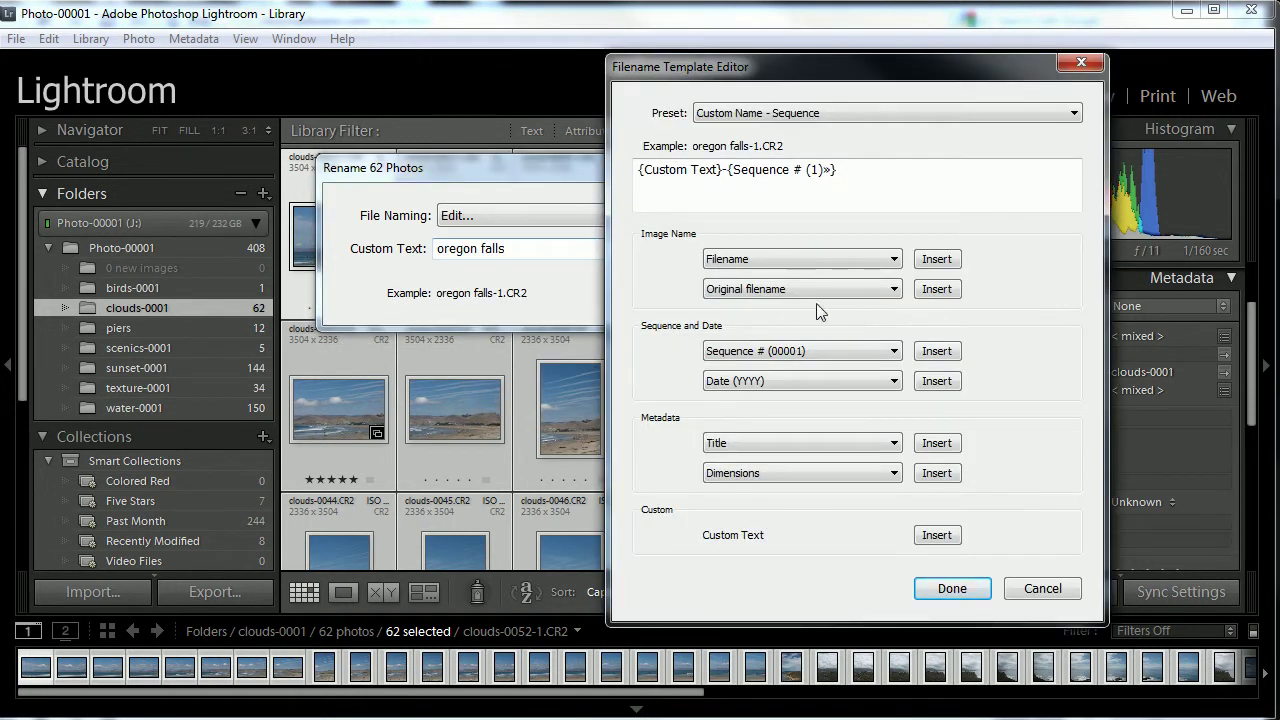
left_click(840, 172)
left_click(733, 171)
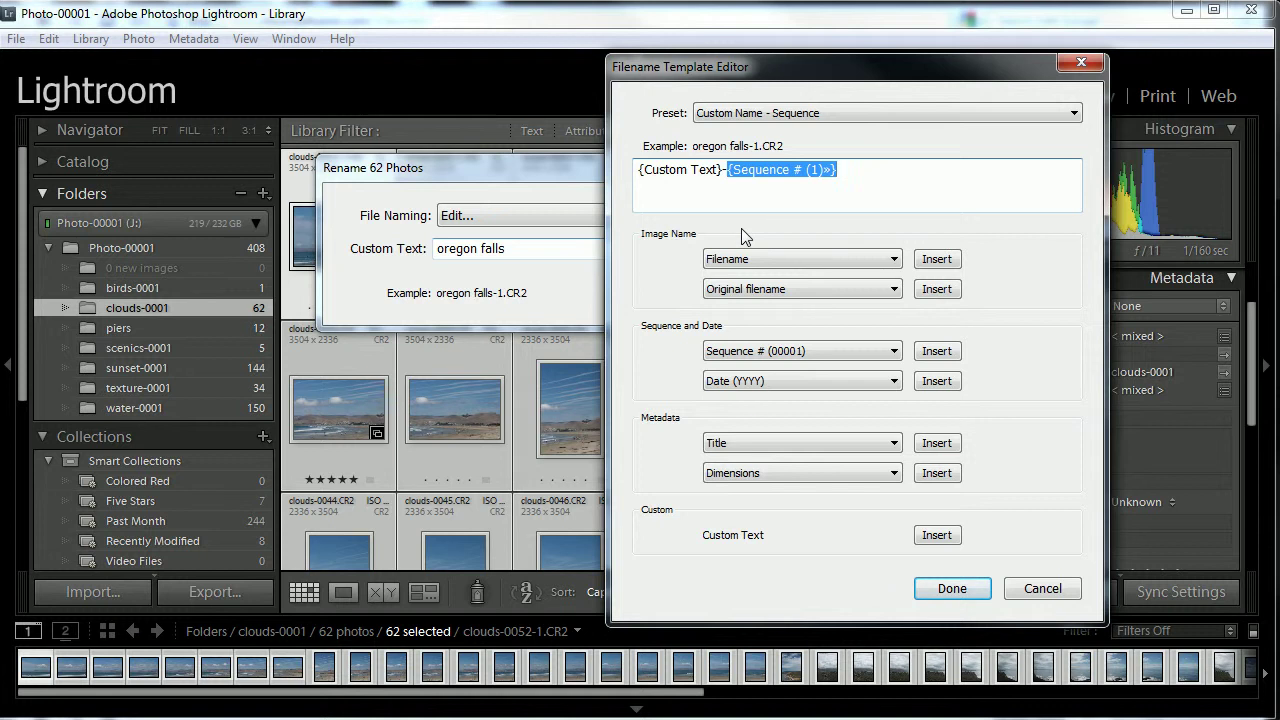
key("Delete")
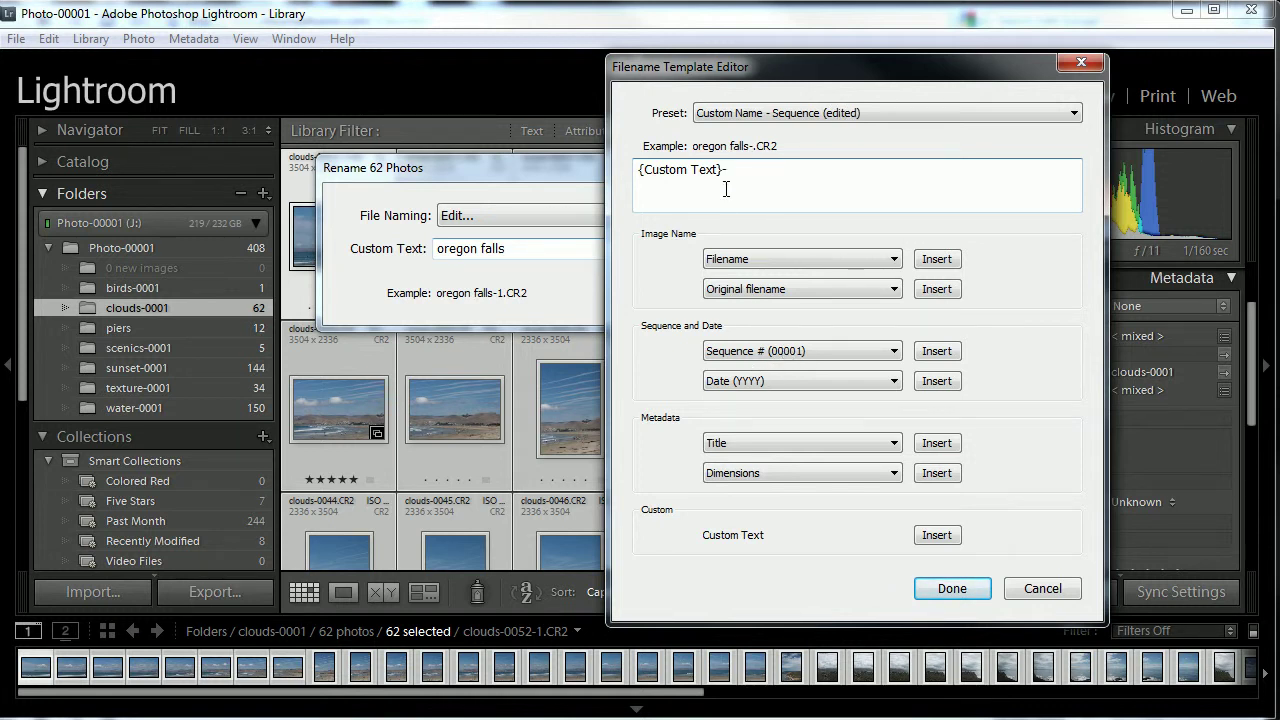
left_click(937, 352)
left_click(952, 588)
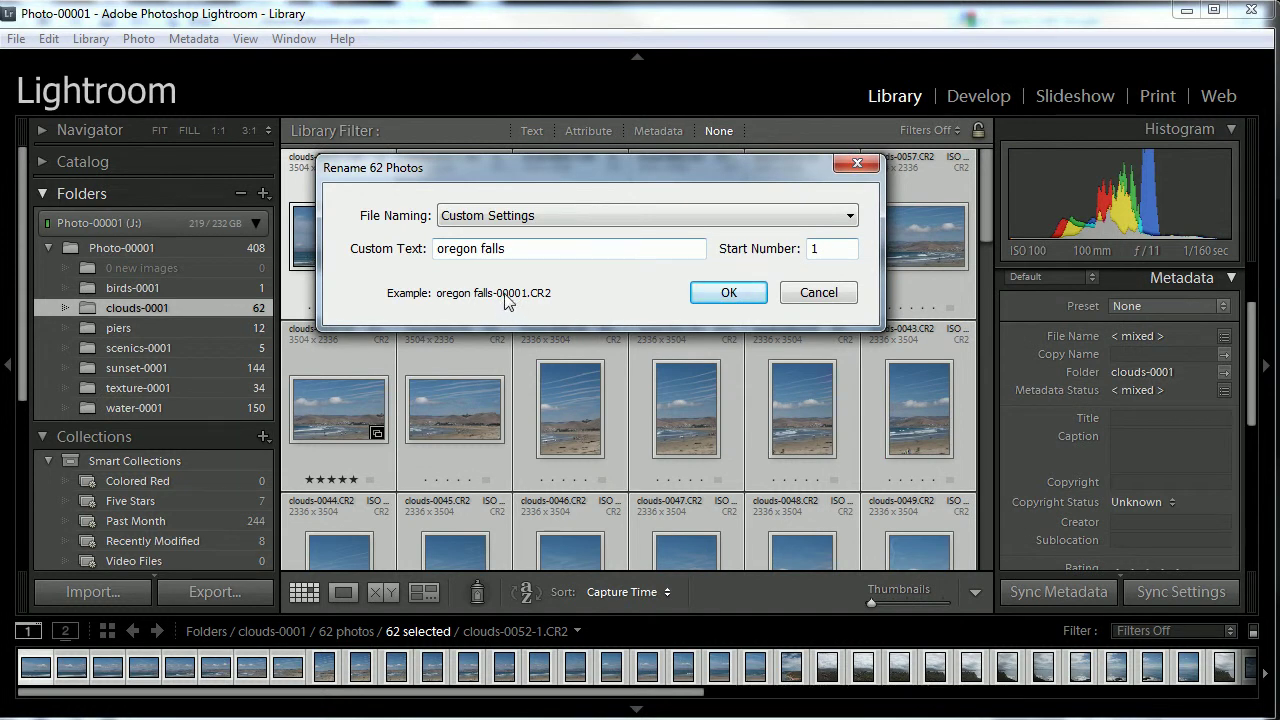
Step: Set the custom text to "clouds", apply the rename to the selected photos and check the new names through the folder's end
left_click_drag(505, 247, 420, 252)
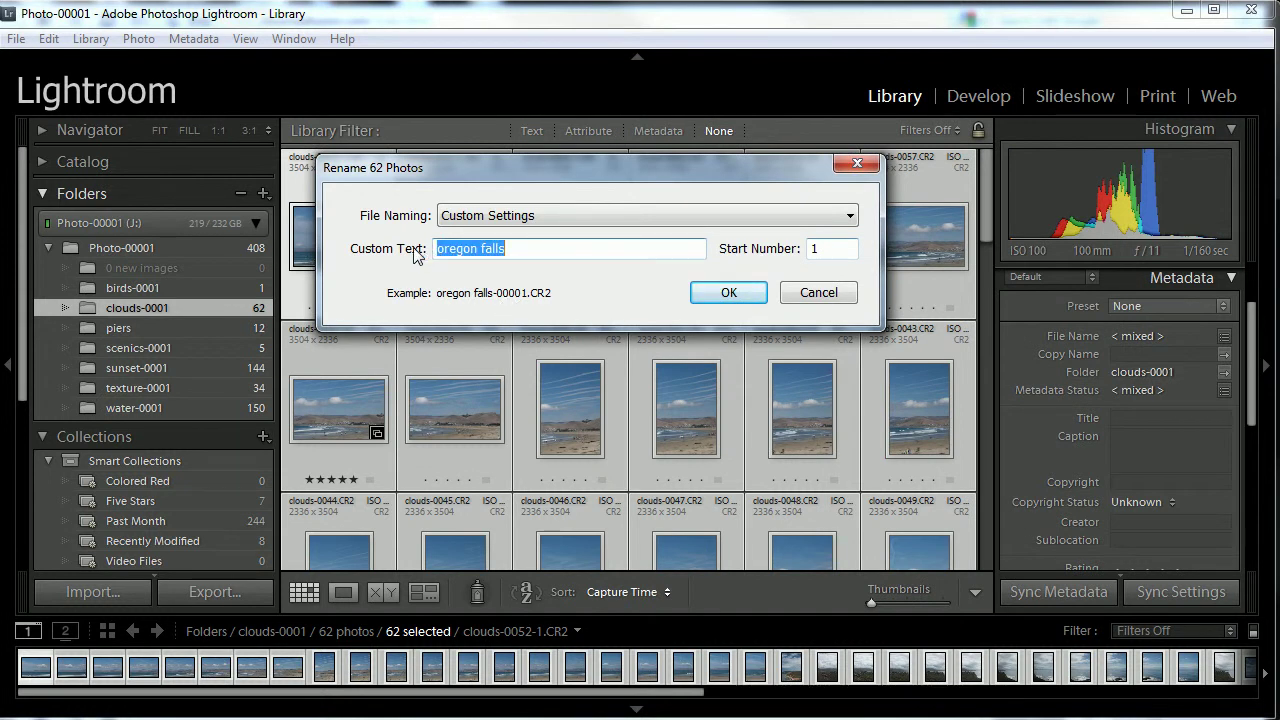
type("clou")
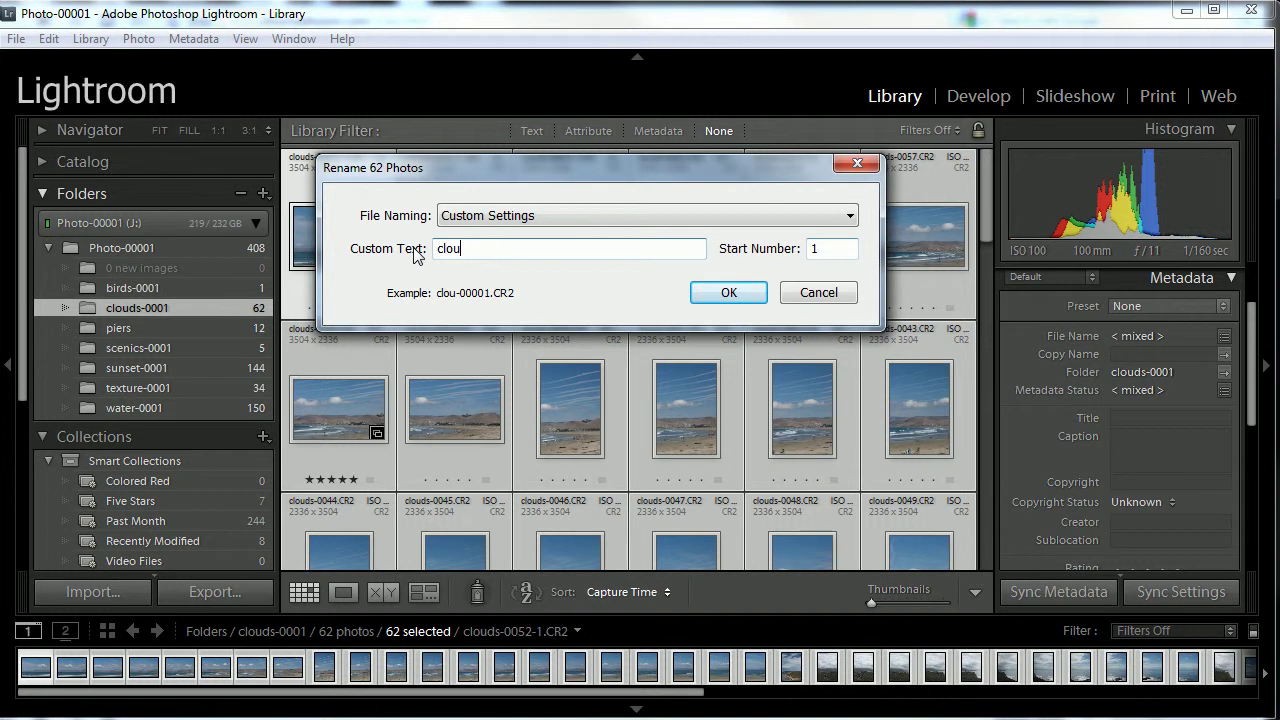
type("ds")
left_click(703, 296)
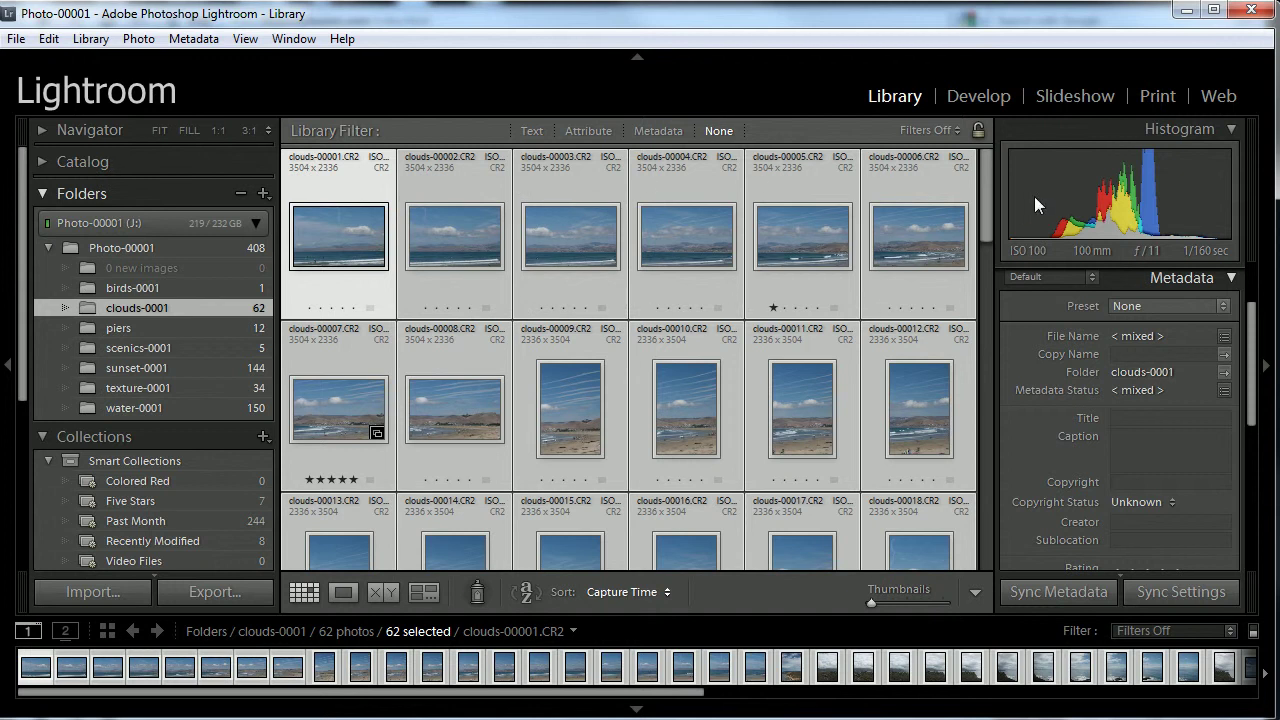
left_click_drag(986, 205, 1012, 648)
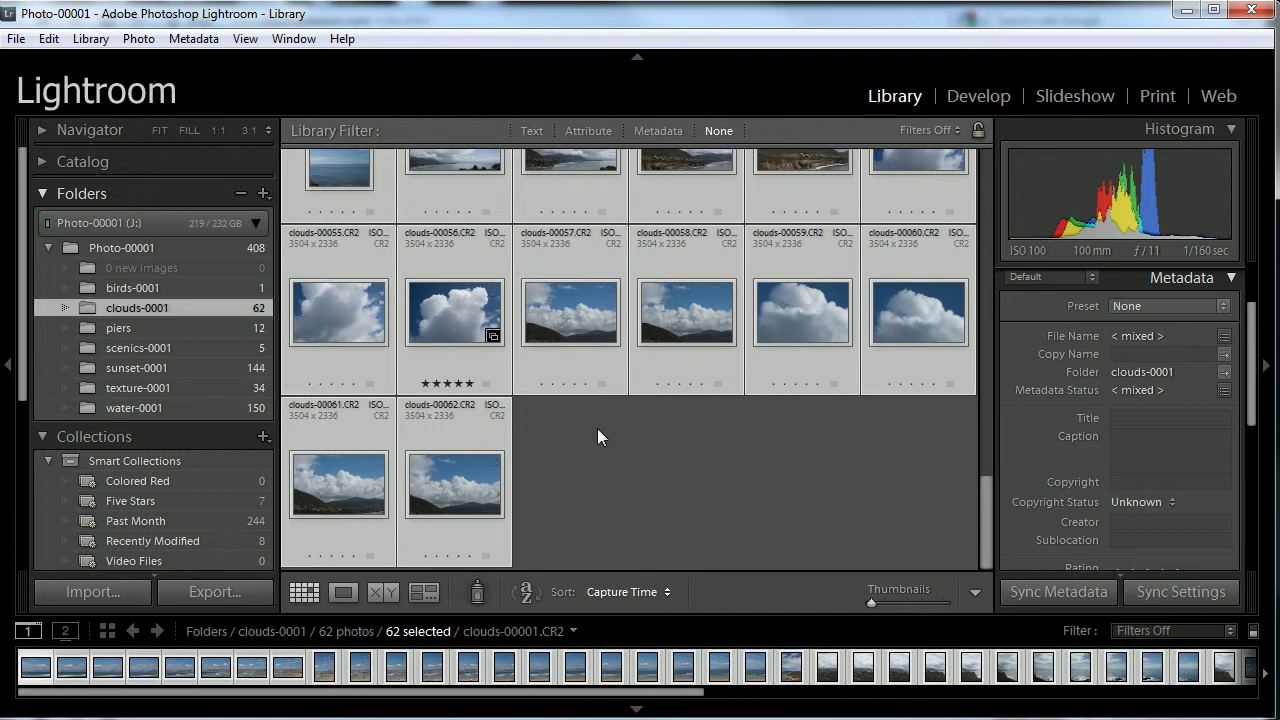
Step: Rename all photos in the piers folder with the custom text "piers", keeping the five-digit sequence and start number 1
left_click(130, 327)
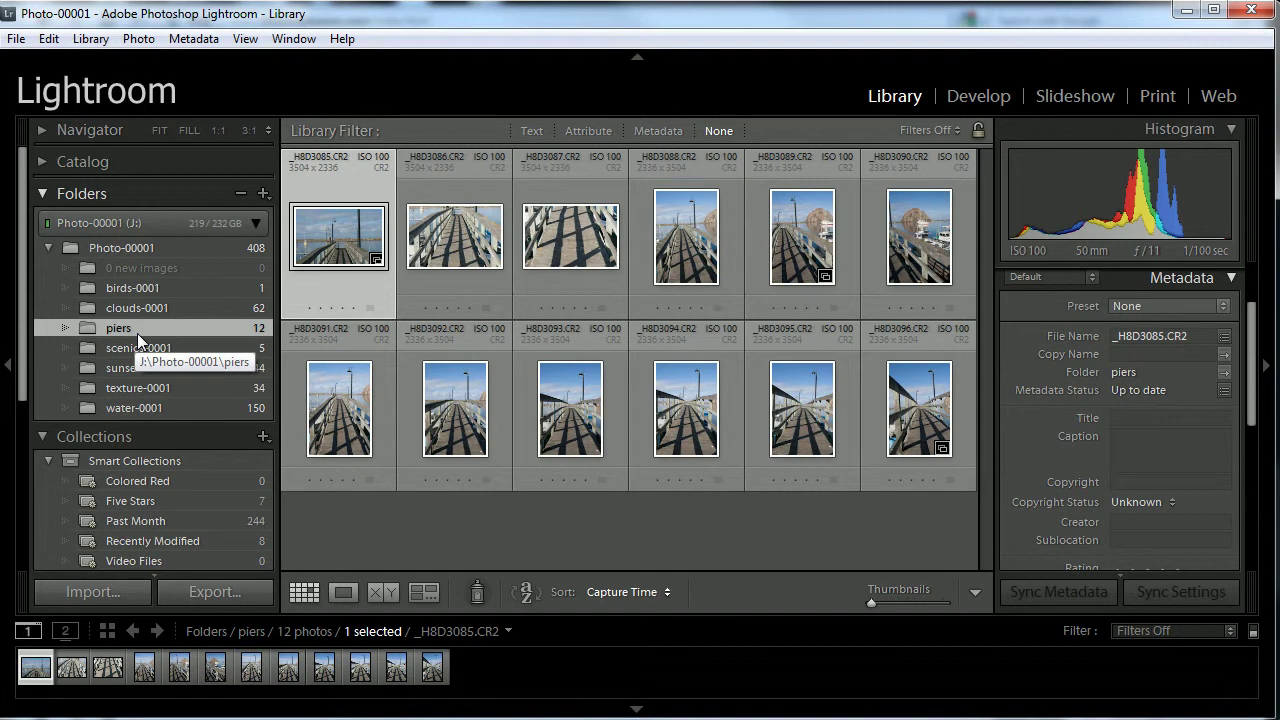
left_click(141, 311)
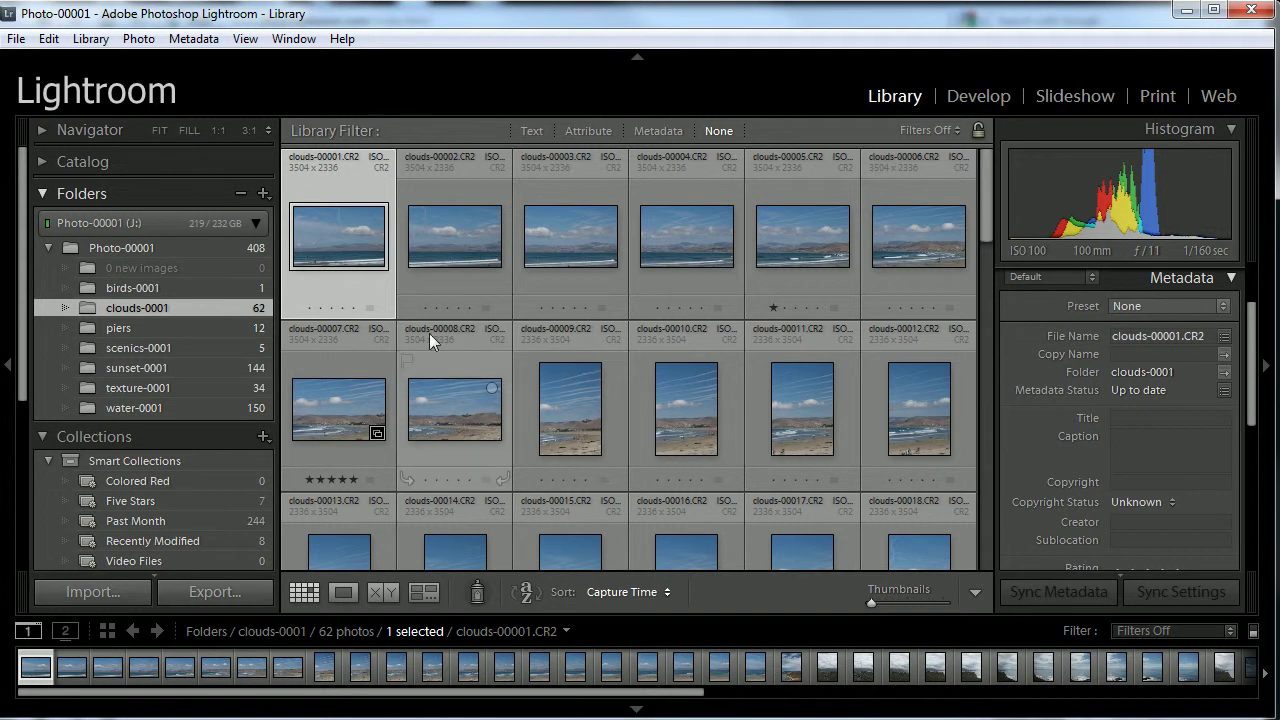
left_click(185, 328)
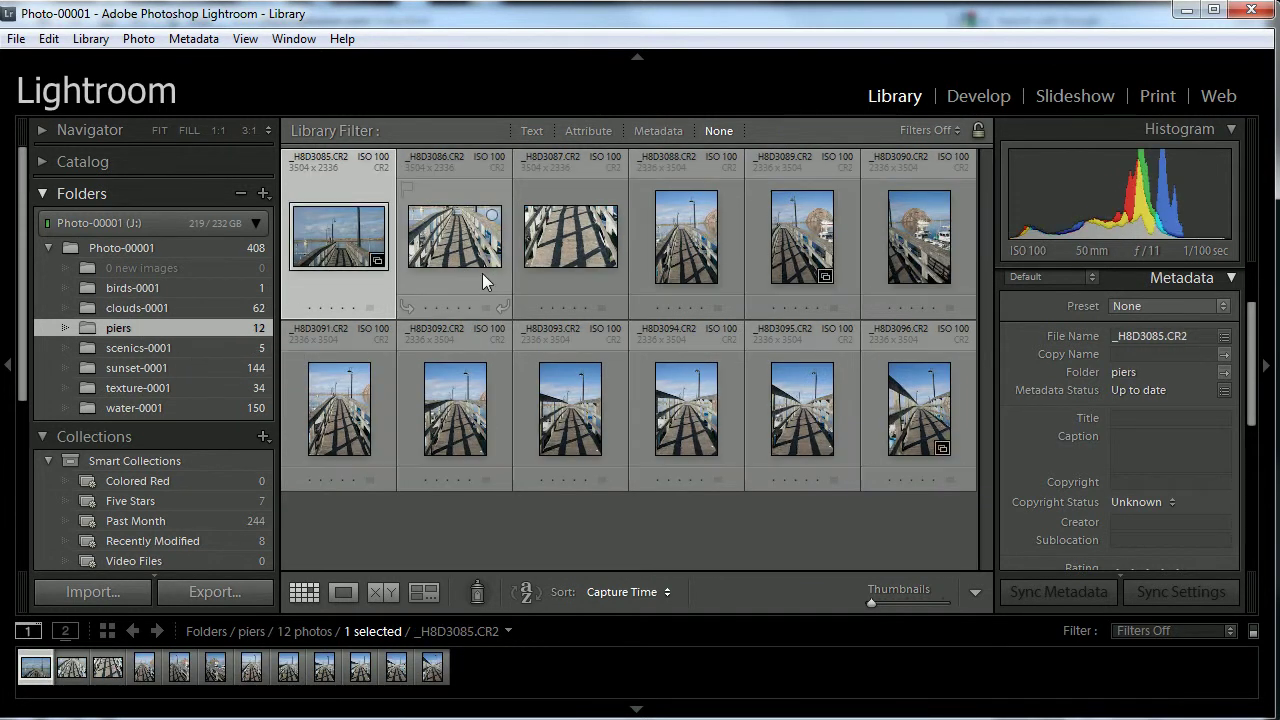
key("ctrl+a")
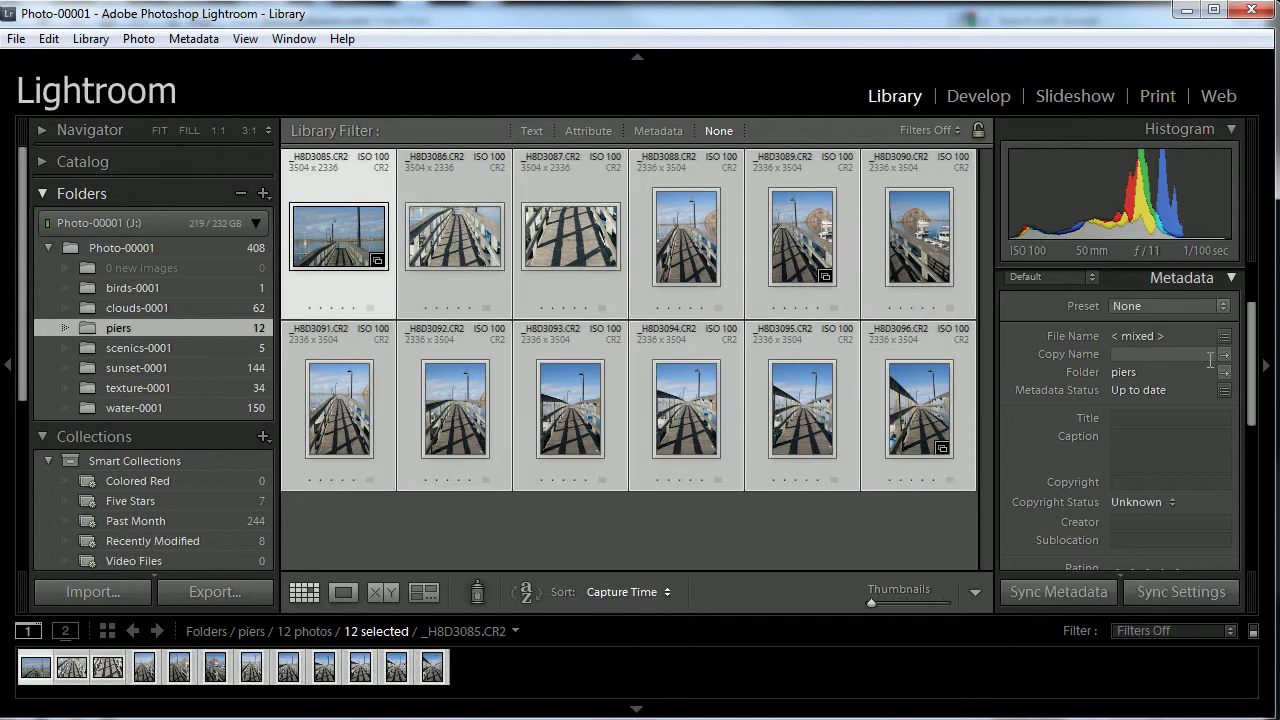
left_click(1139, 339)
left_click_drag(528, 360, 440, 366)
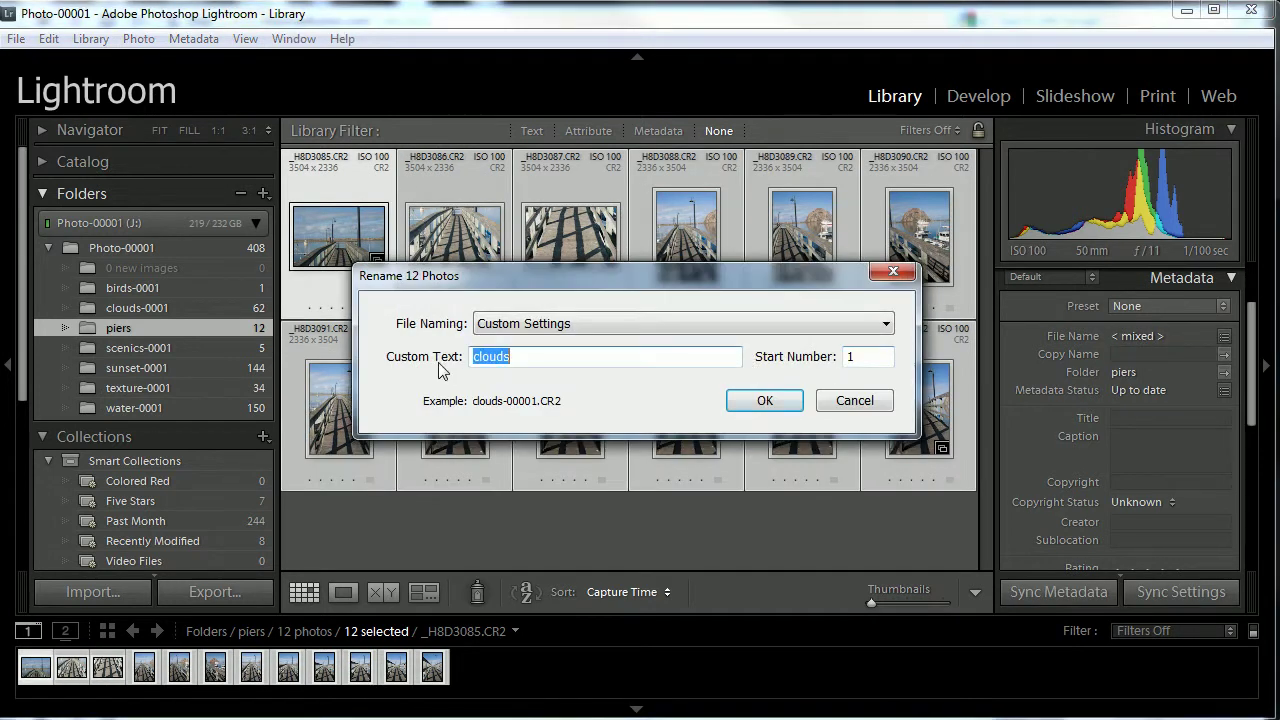
type("piers")
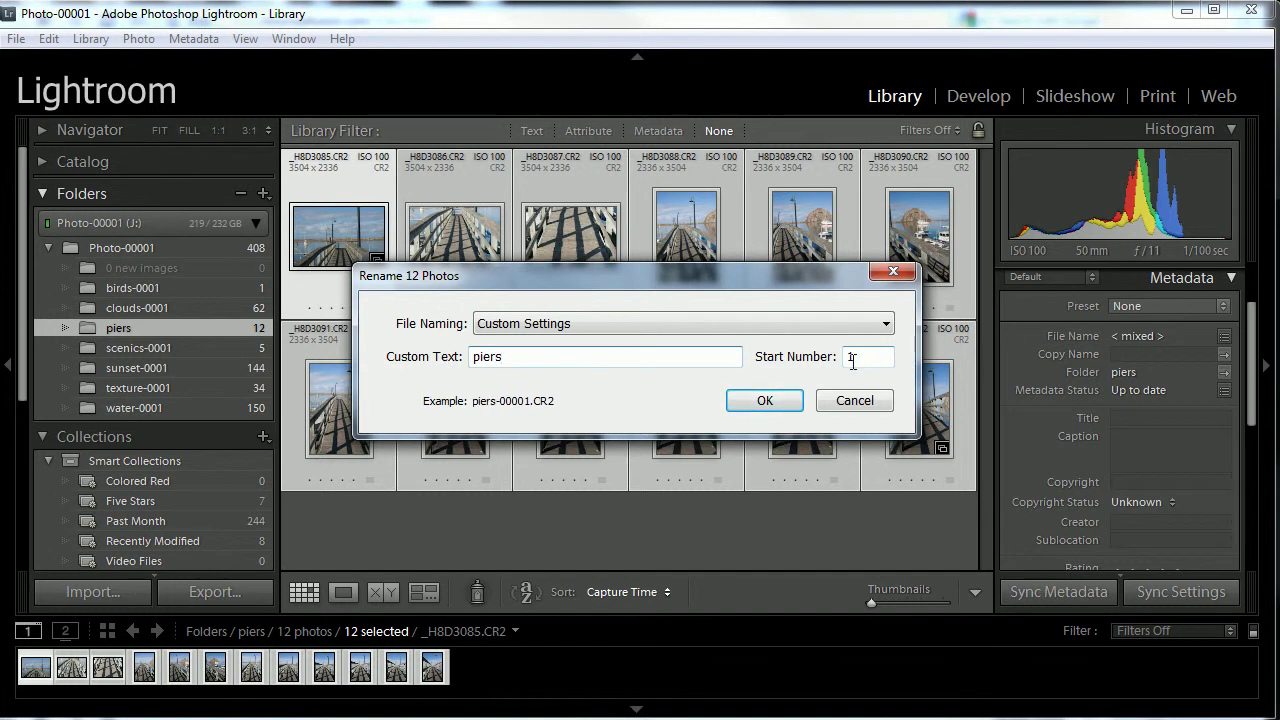
left_click(741, 405)
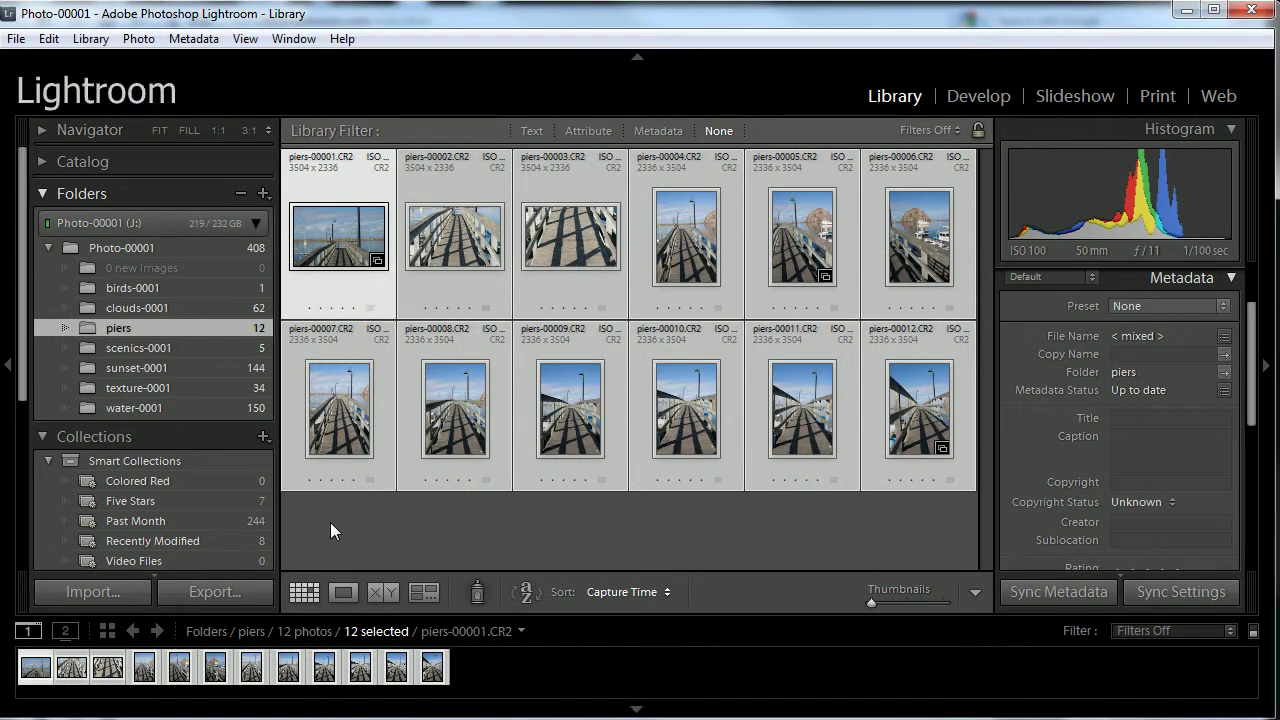
Step: Rename all photos in the sunset-0001 folder with the custom text "sunset", keeping start number 1
left_click(211, 349)
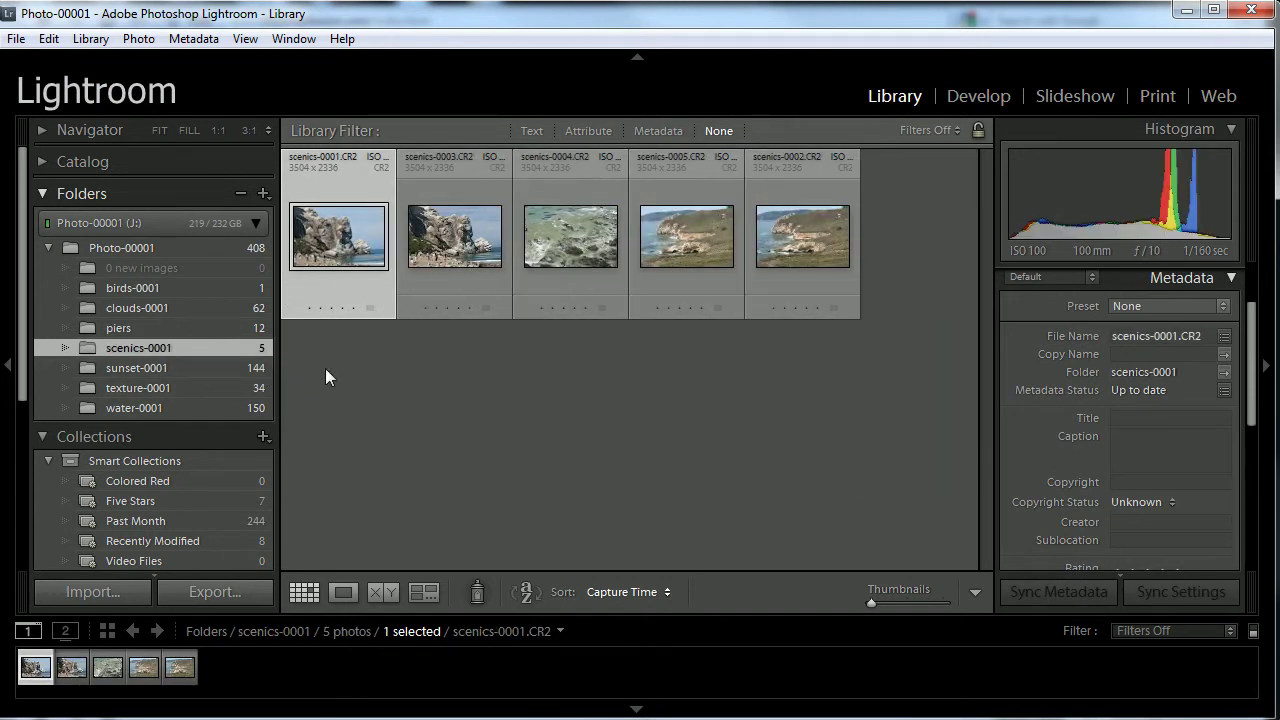
left_click(201, 371)
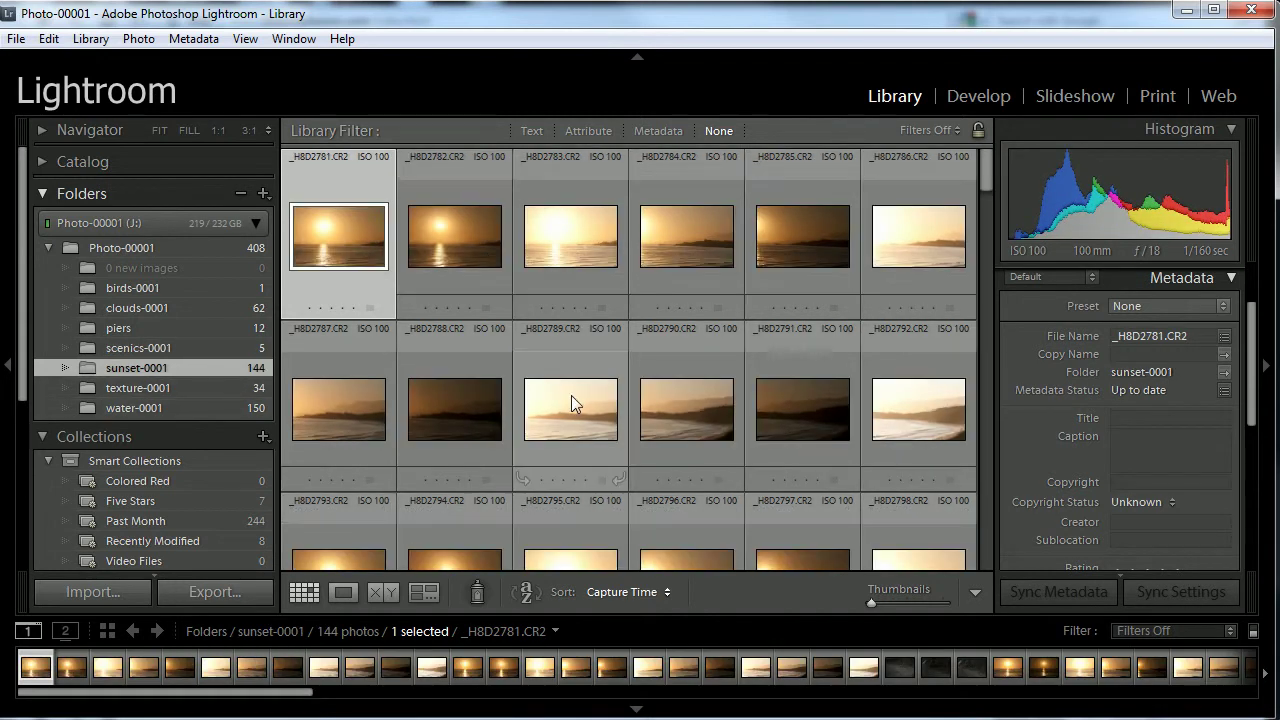
key("ctrl+a")
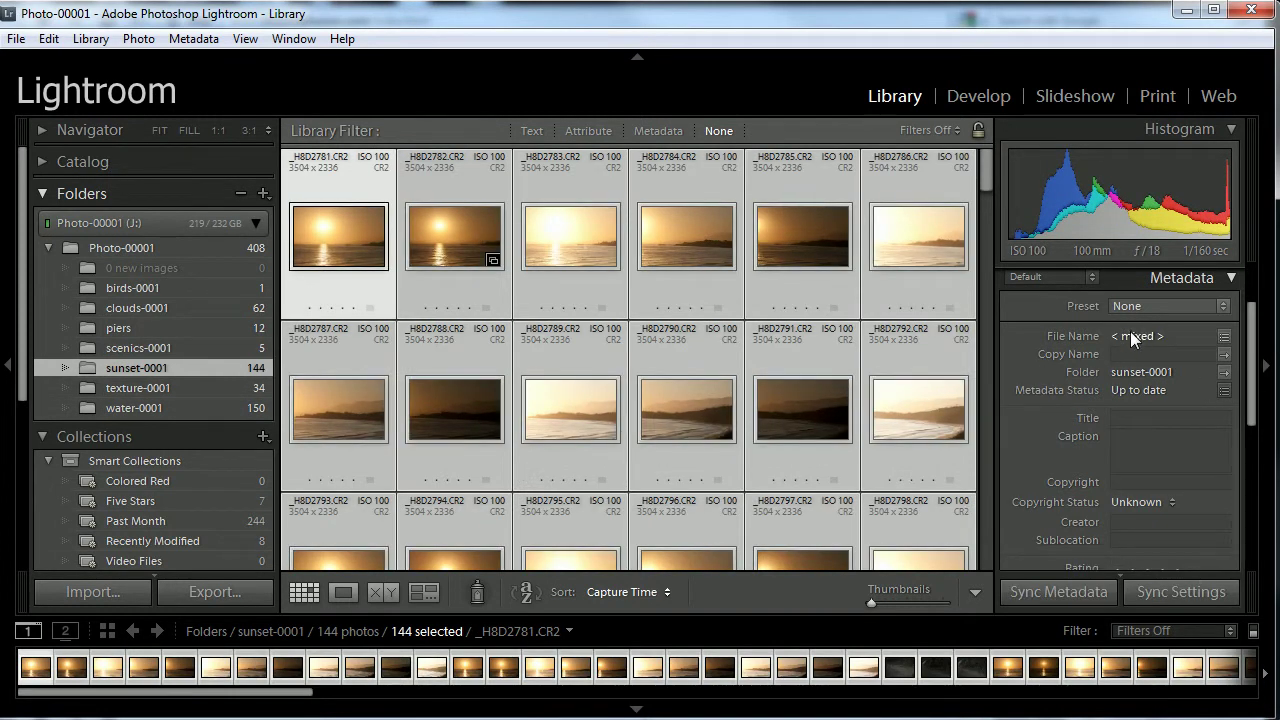
left_click(1128, 336)
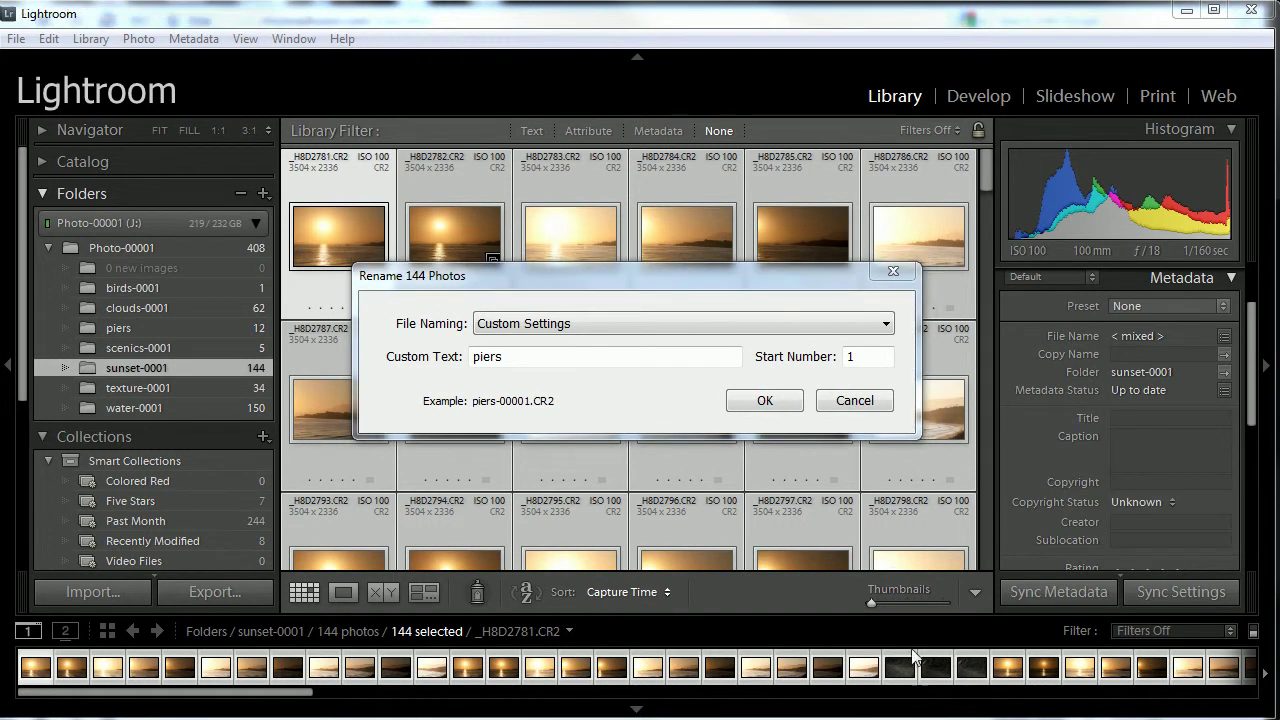
left_click_drag(526, 357, 468, 357)
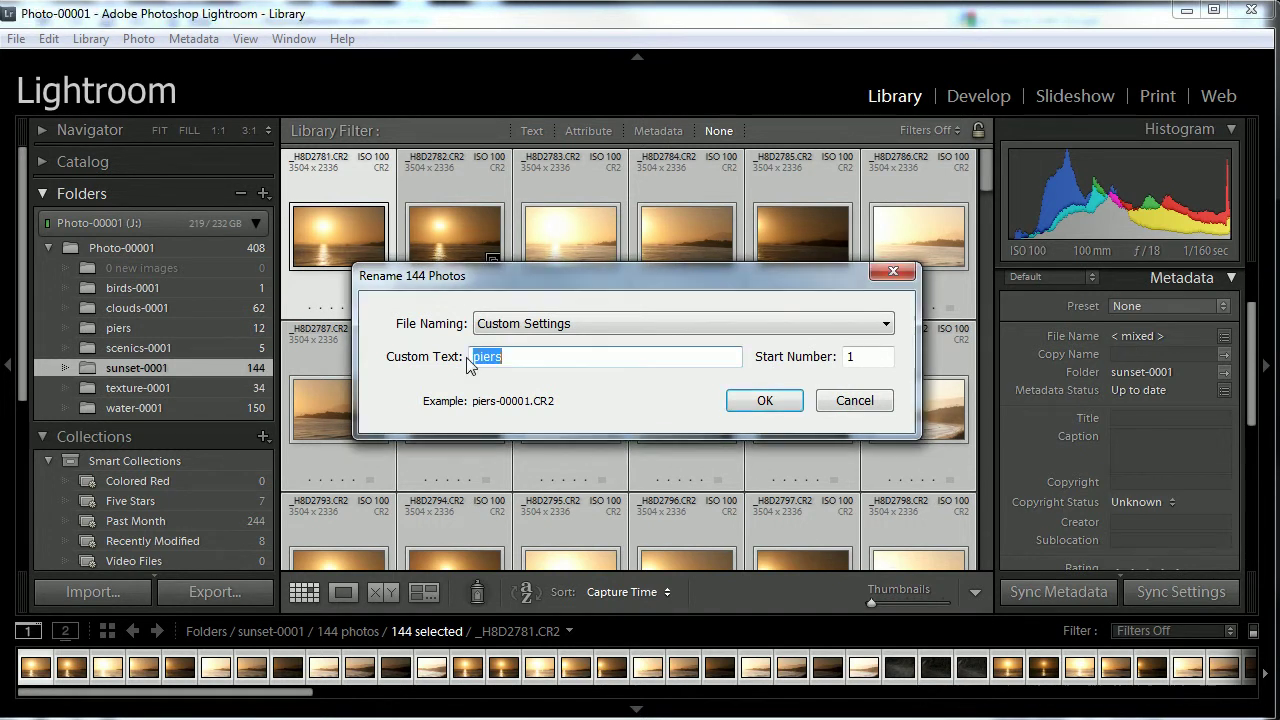
type("sunset")
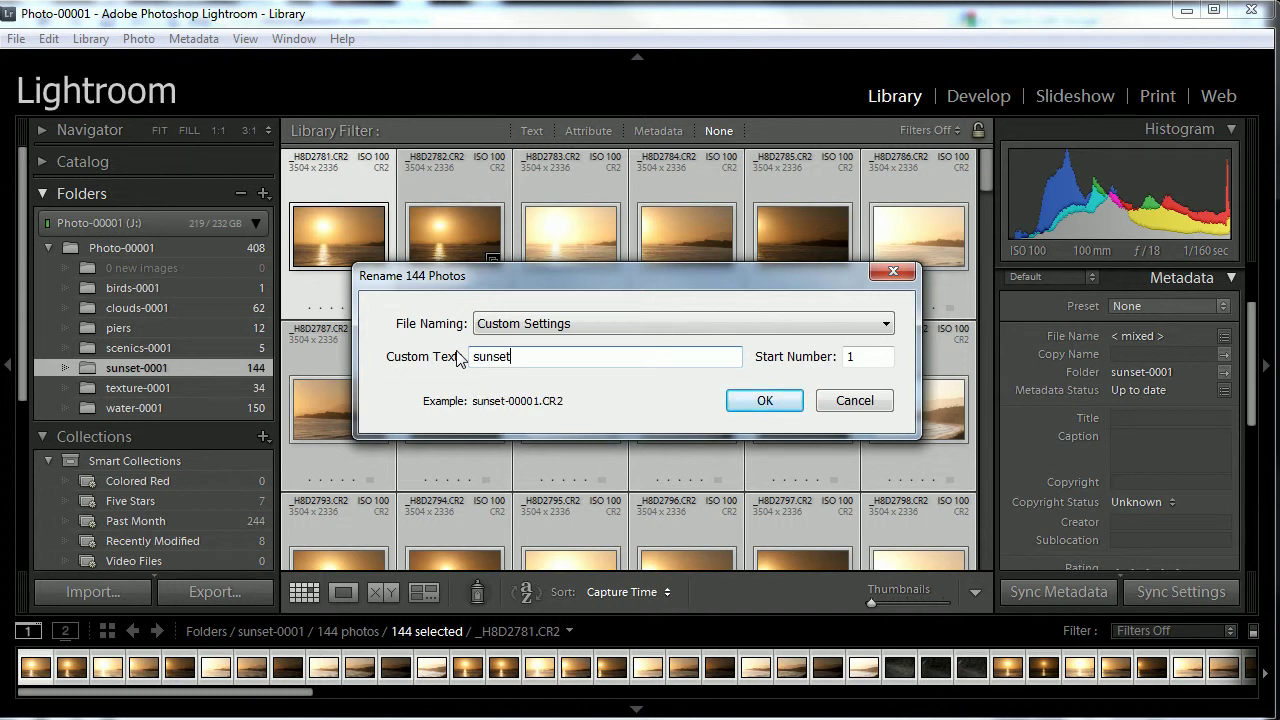
left_click(760, 400)
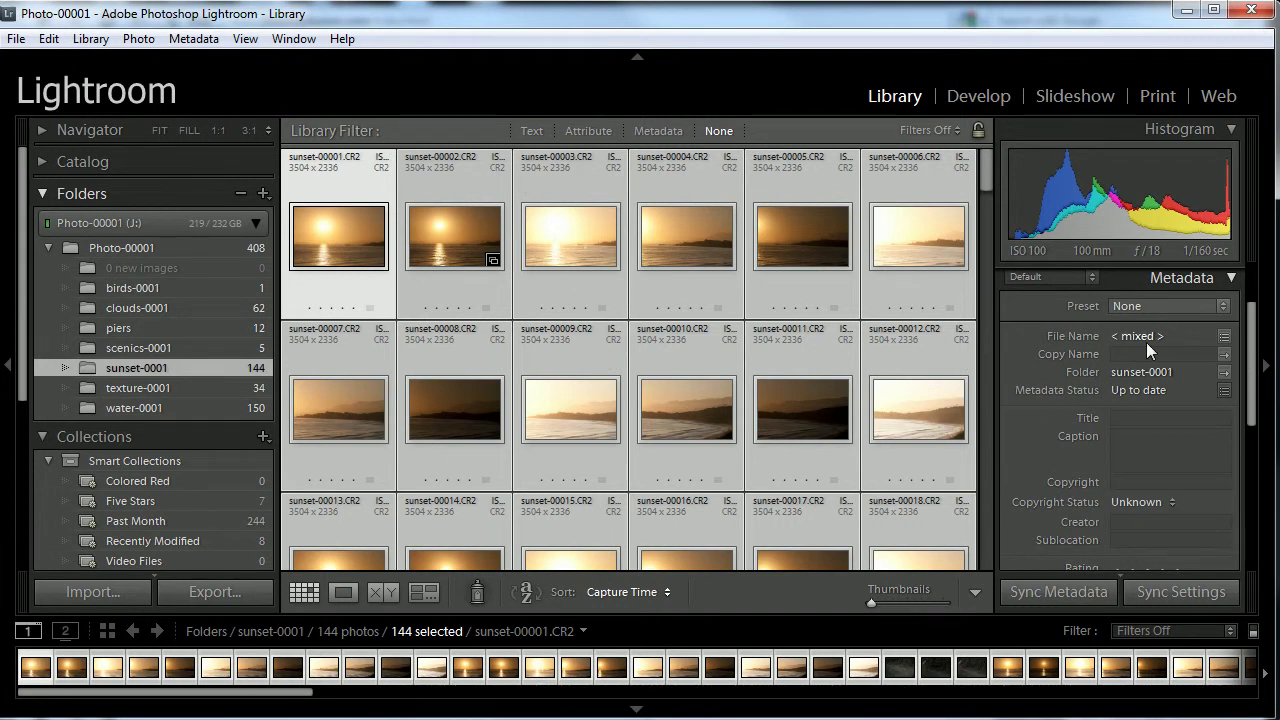
left_click(575, 200)
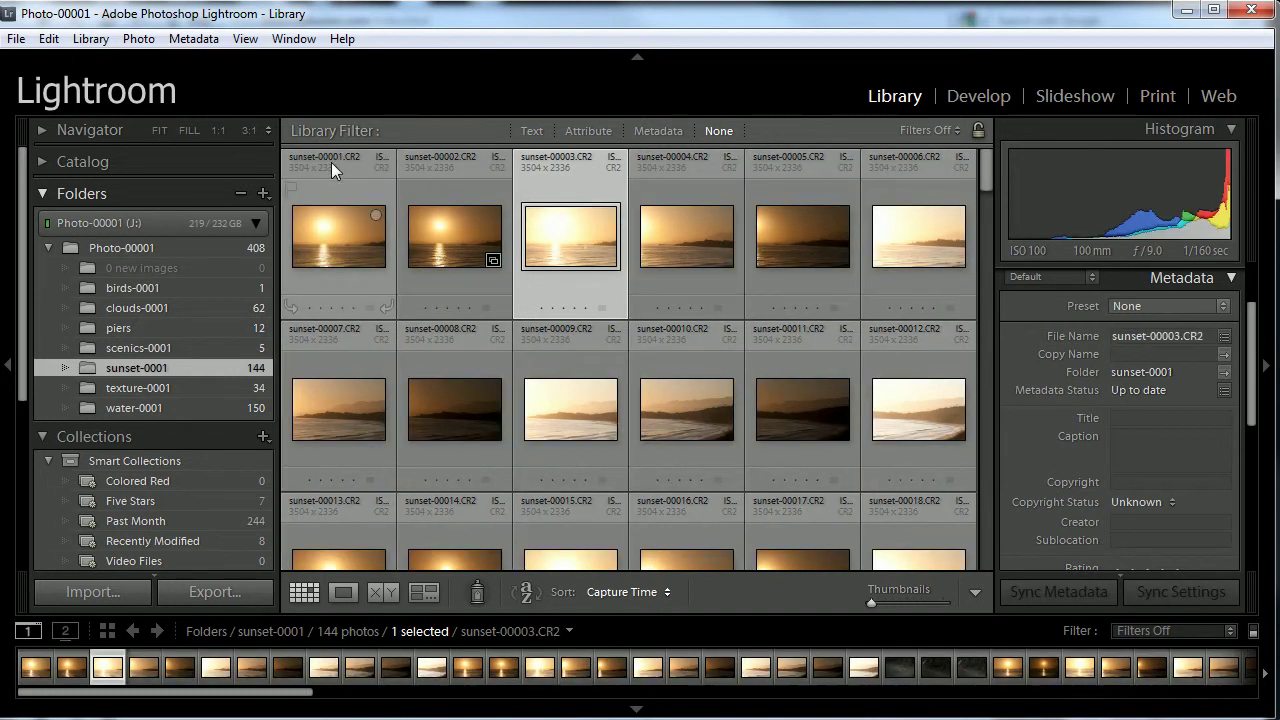
left_click(331, 162)
left_click(618, 160)
left_click(566, 170)
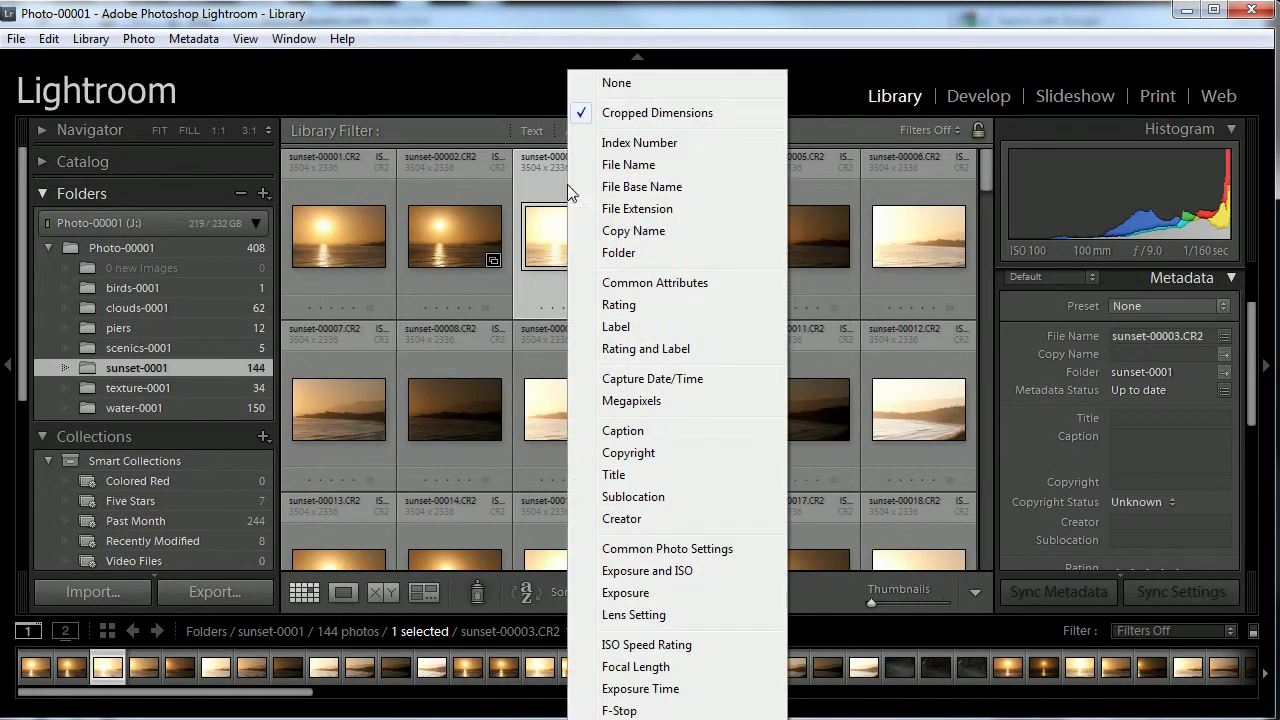
left_click(465, 210)
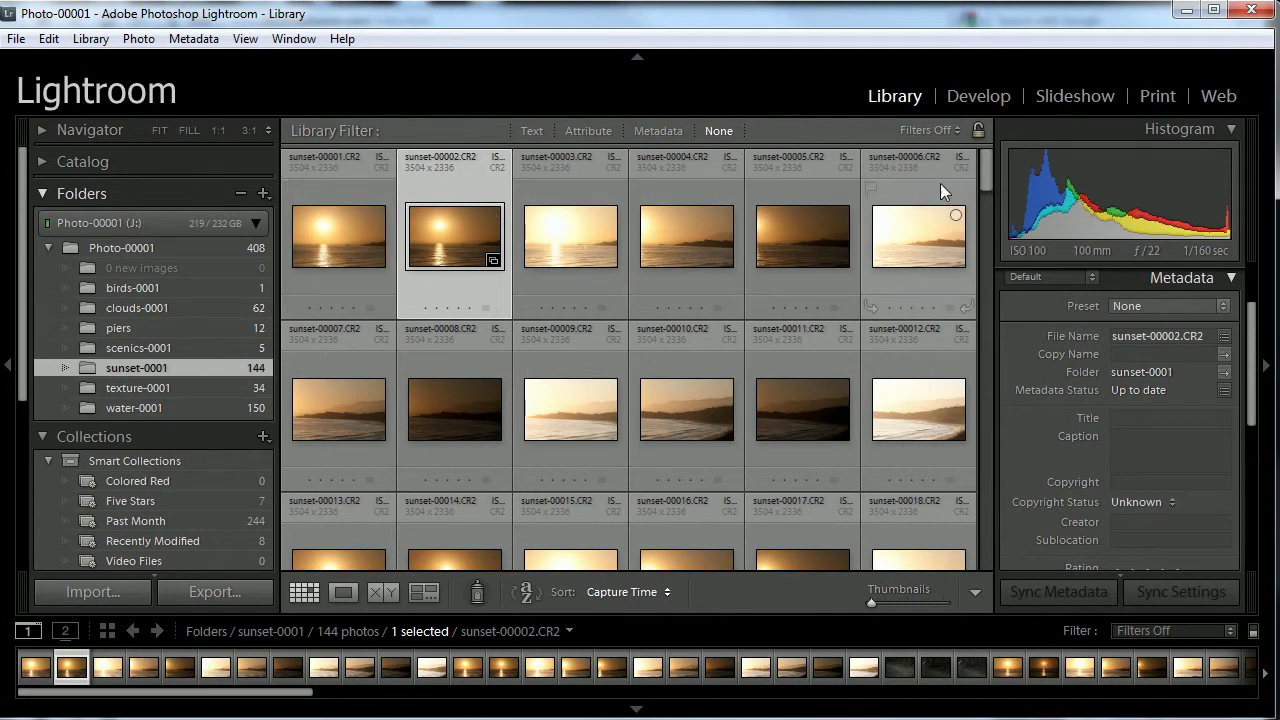
left_click_drag(986, 173, 973, 127)
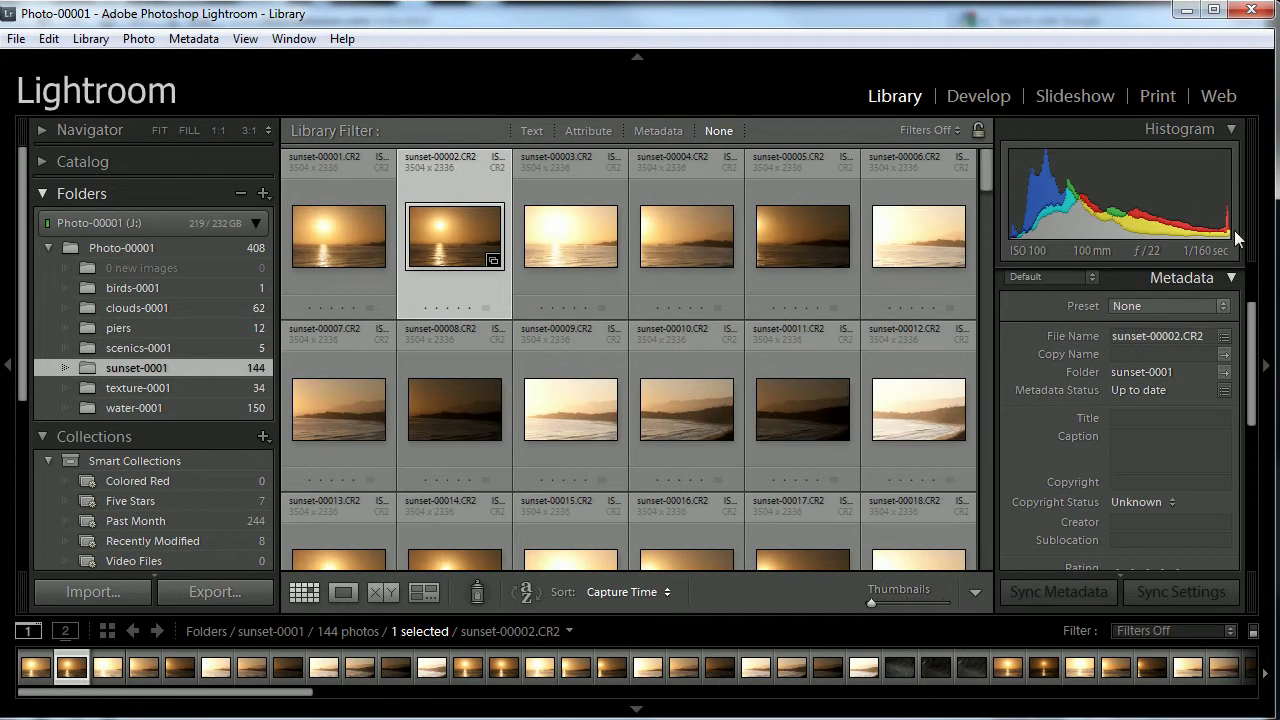
Step: Enter the keywords sunset, beach and water for all photos in the sunset-0001 folder
left_click(1232, 276)
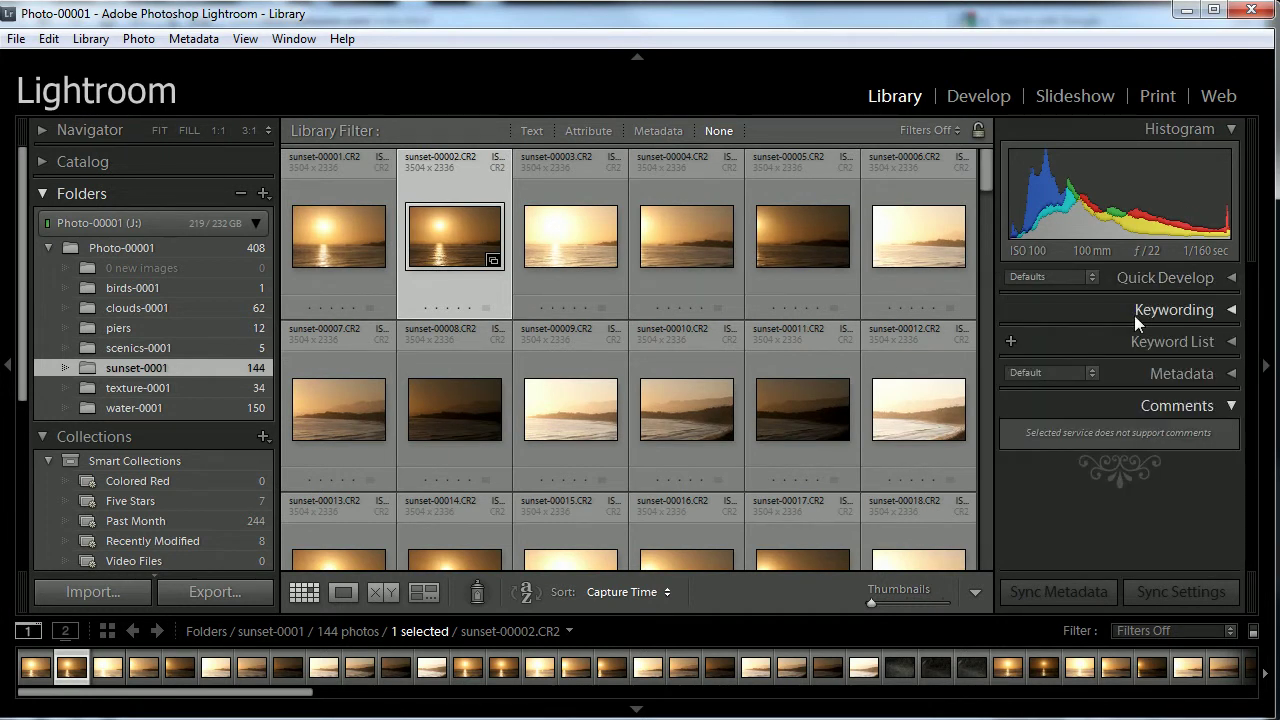
left_click(1235, 314)
left_click(1222, 338)
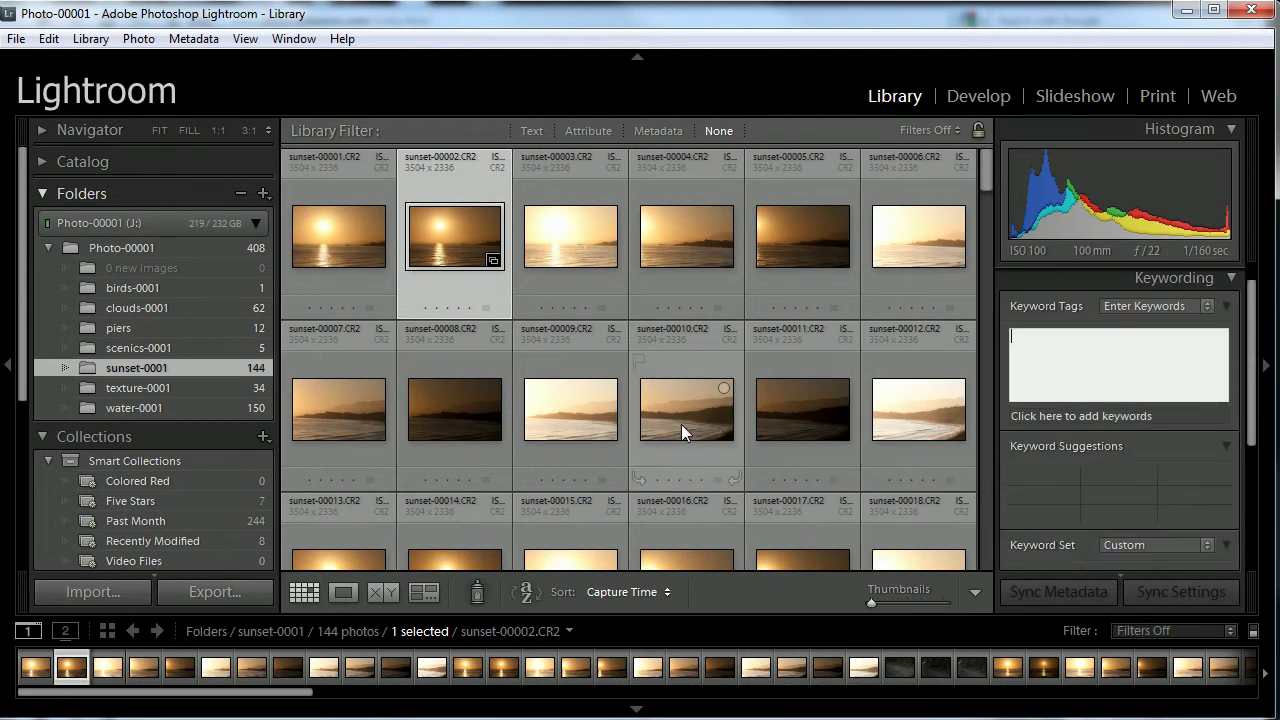
left_click(443, 259)
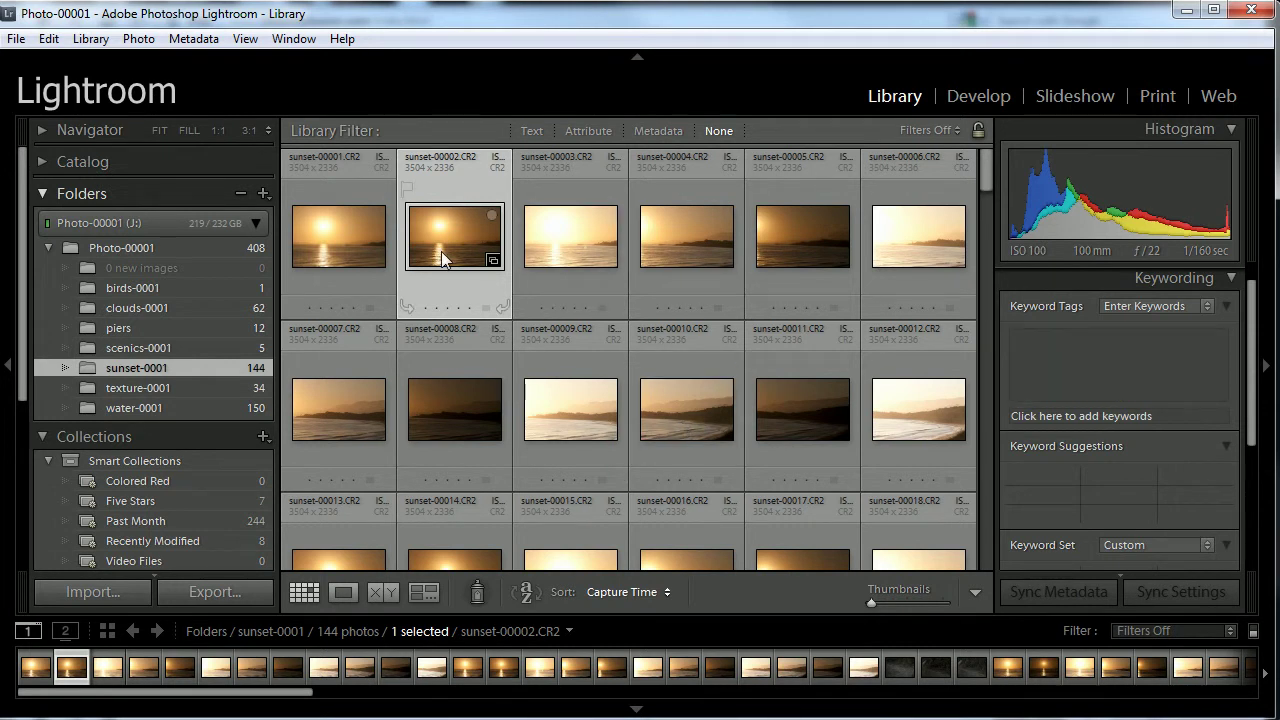
key("ctrl+a")
left_click(1126, 350)
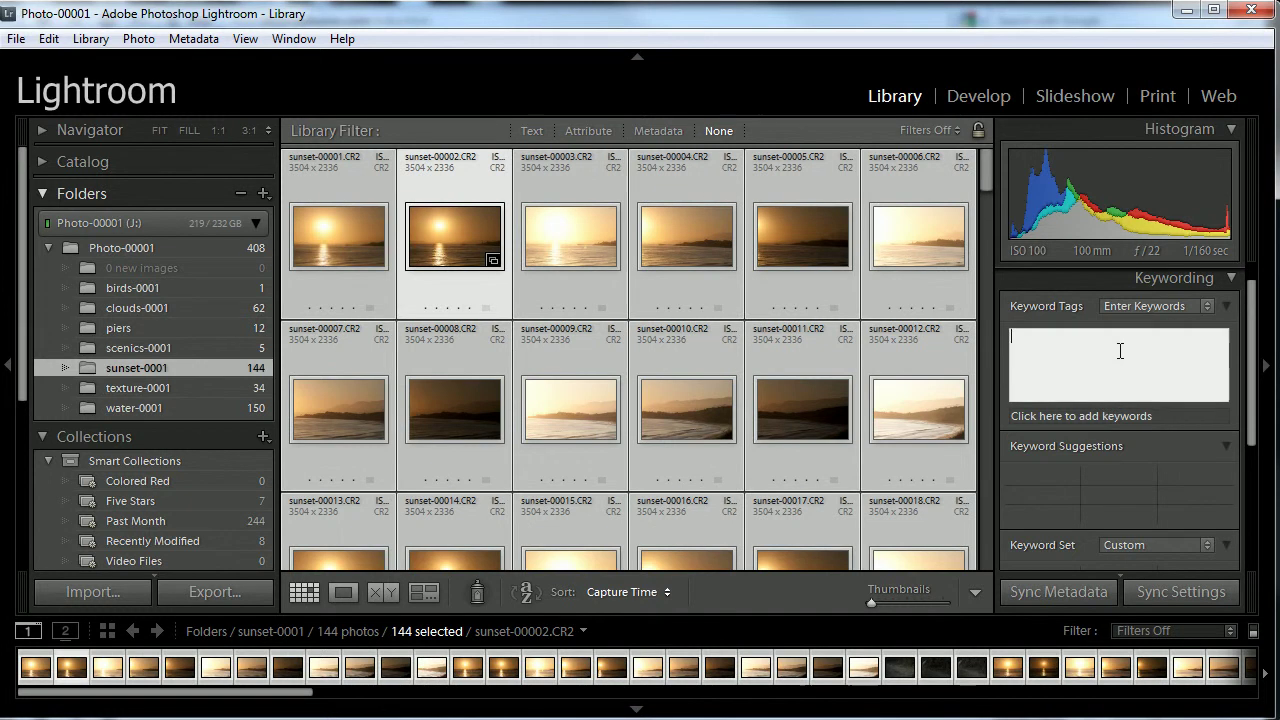
type("set,beach,w")
type("ater,")
Step: Select only the last six photos, sunset-00139 to sunset-00144, and add the keyword "blue sky" to their existing tags
left_click_drag(987, 165, 985, 563)
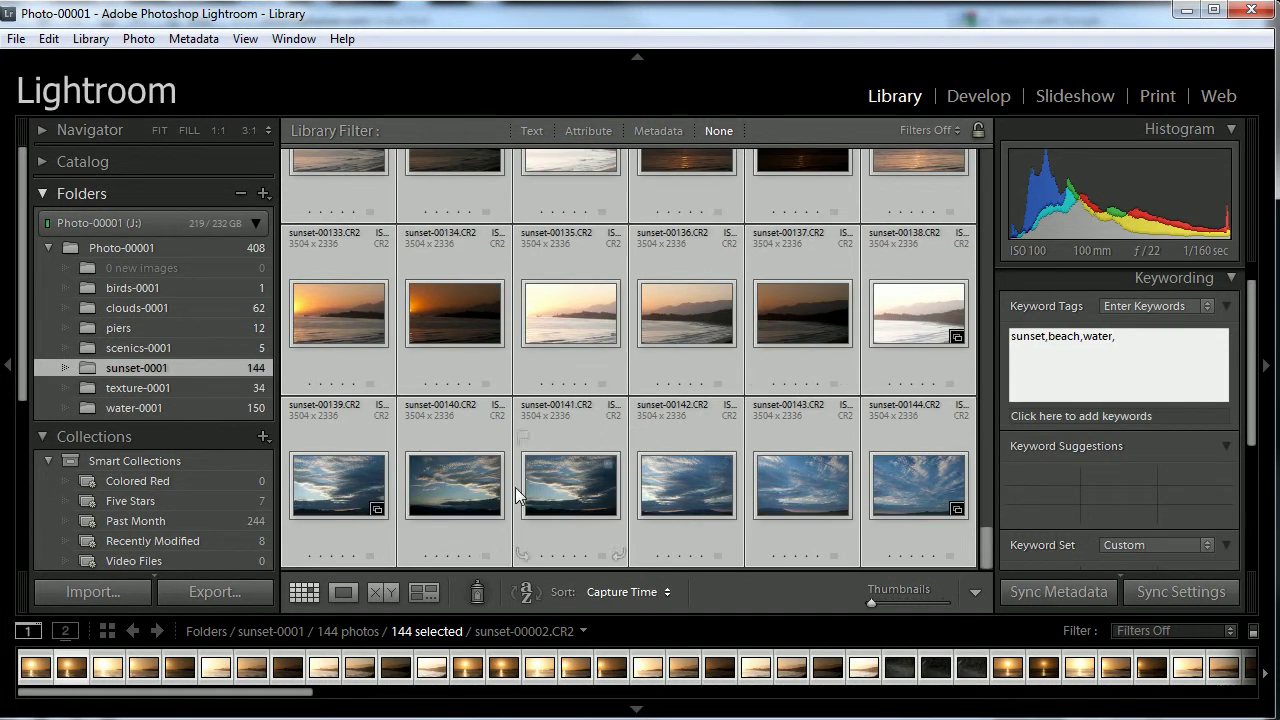
left_click(342, 488)
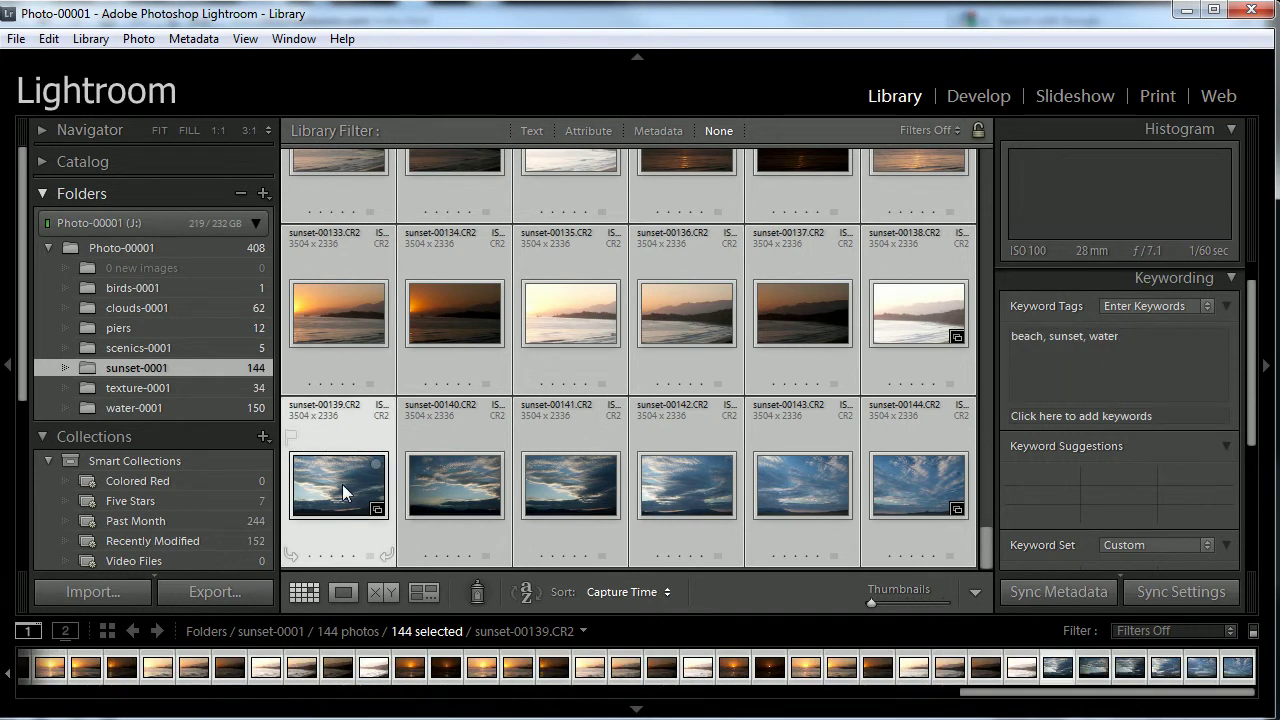
left_click(355, 445)
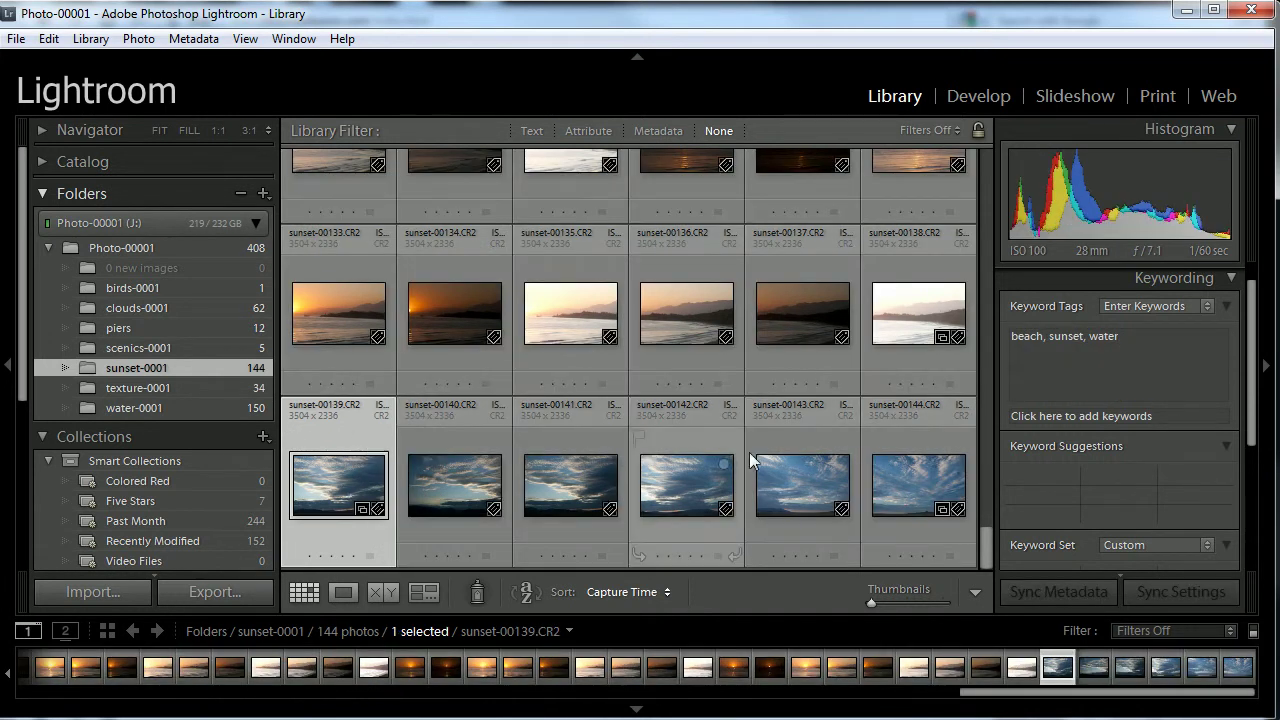
left_click(933, 439, "shift")
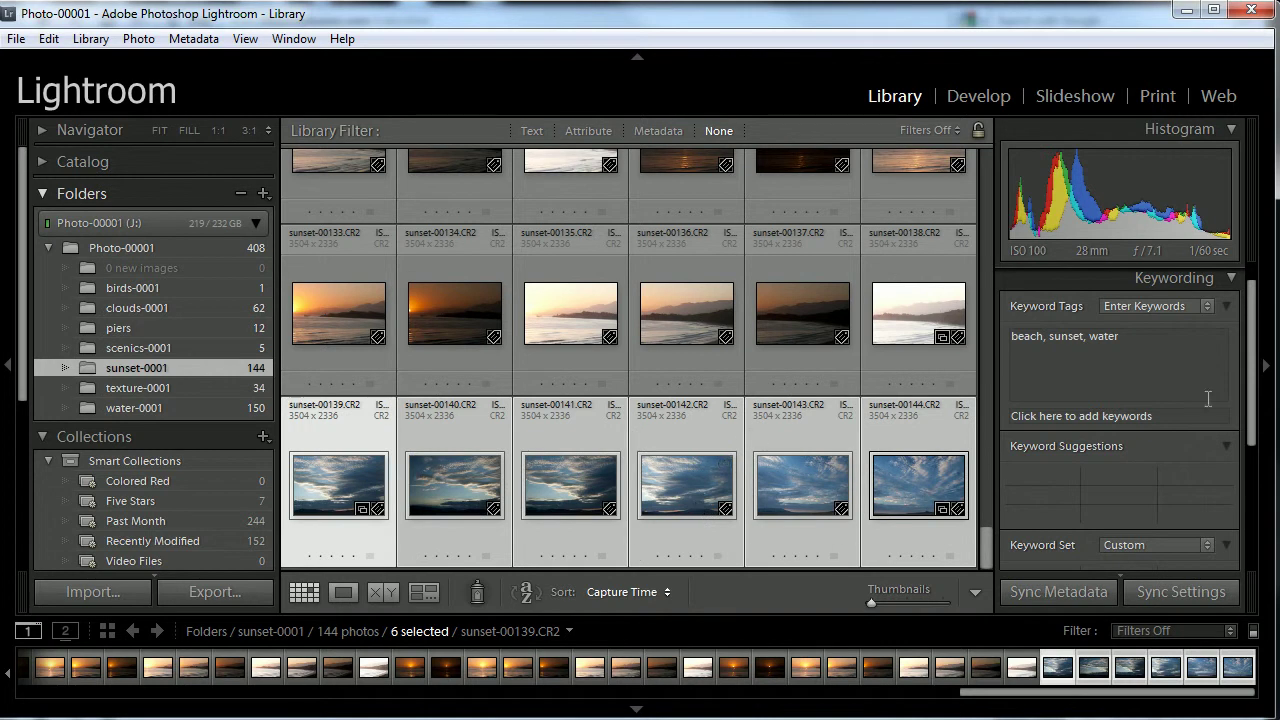
left_click(1136, 352)
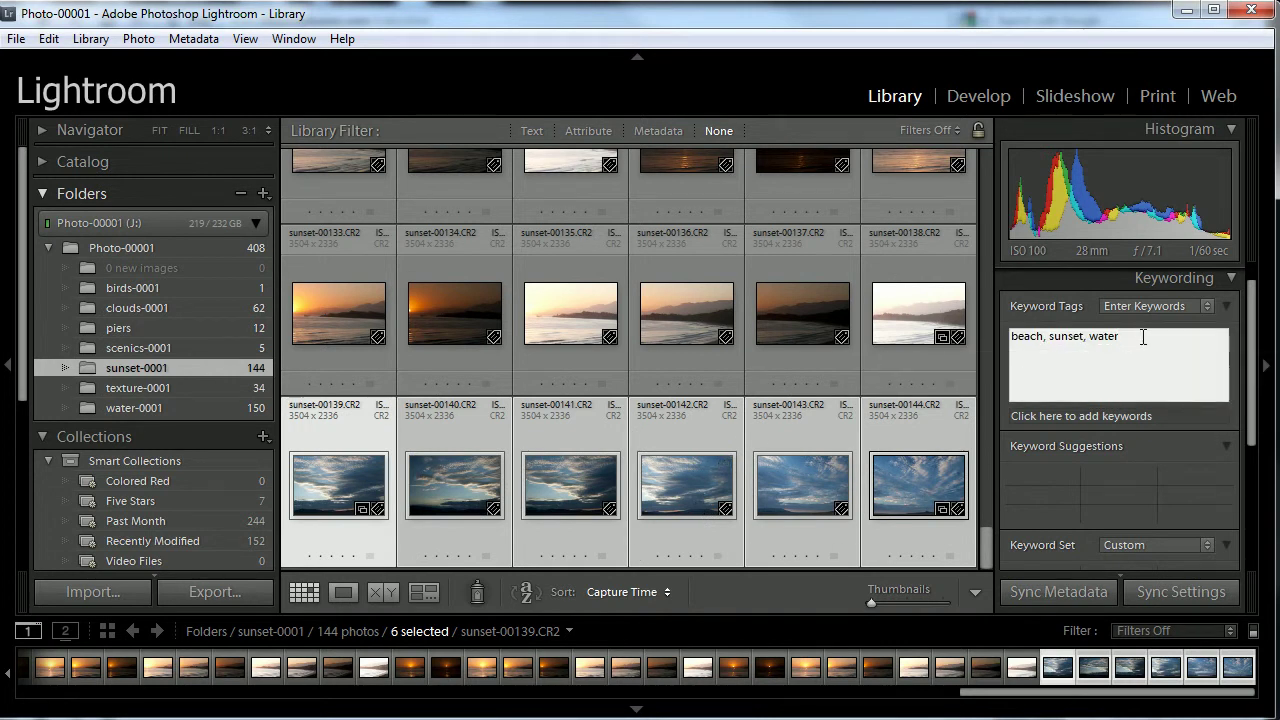
type(",blue sky,")
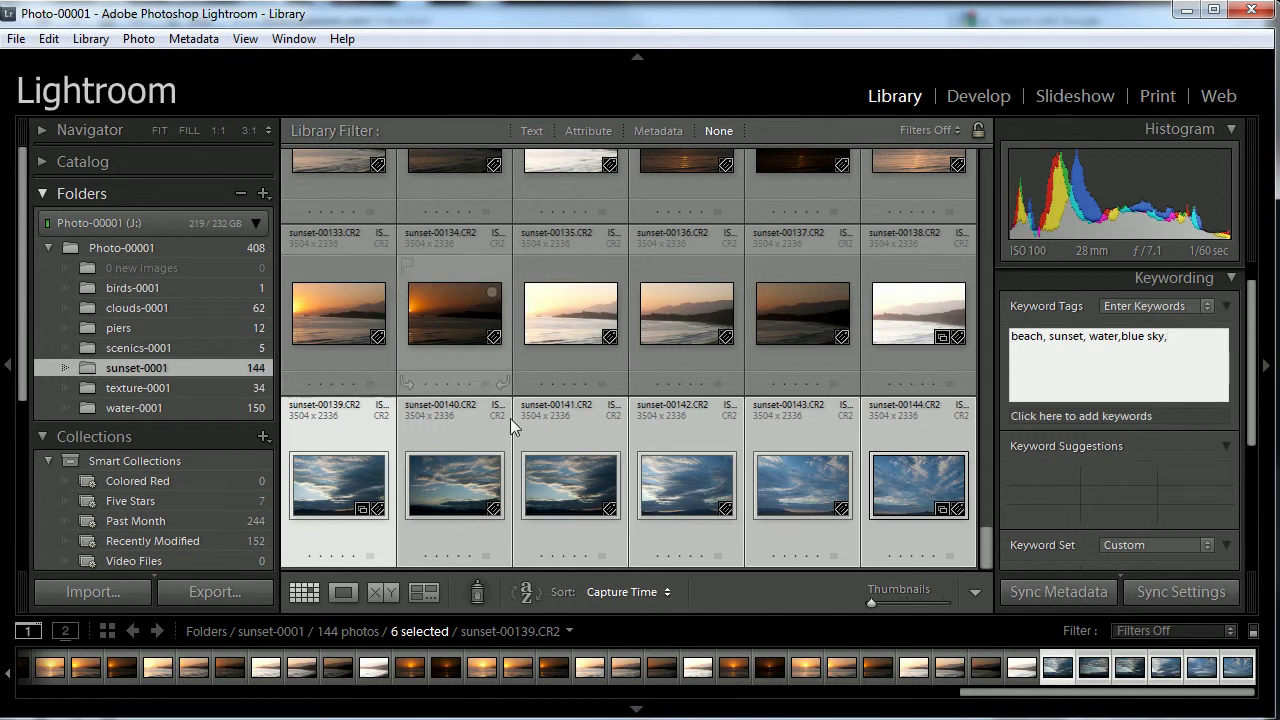
Step: Examine the keyword badges on enlarged thumbnails of the blue sky photos and across the folder, restoring the small thumbnail size
left_click_drag(871, 603, 913, 613)
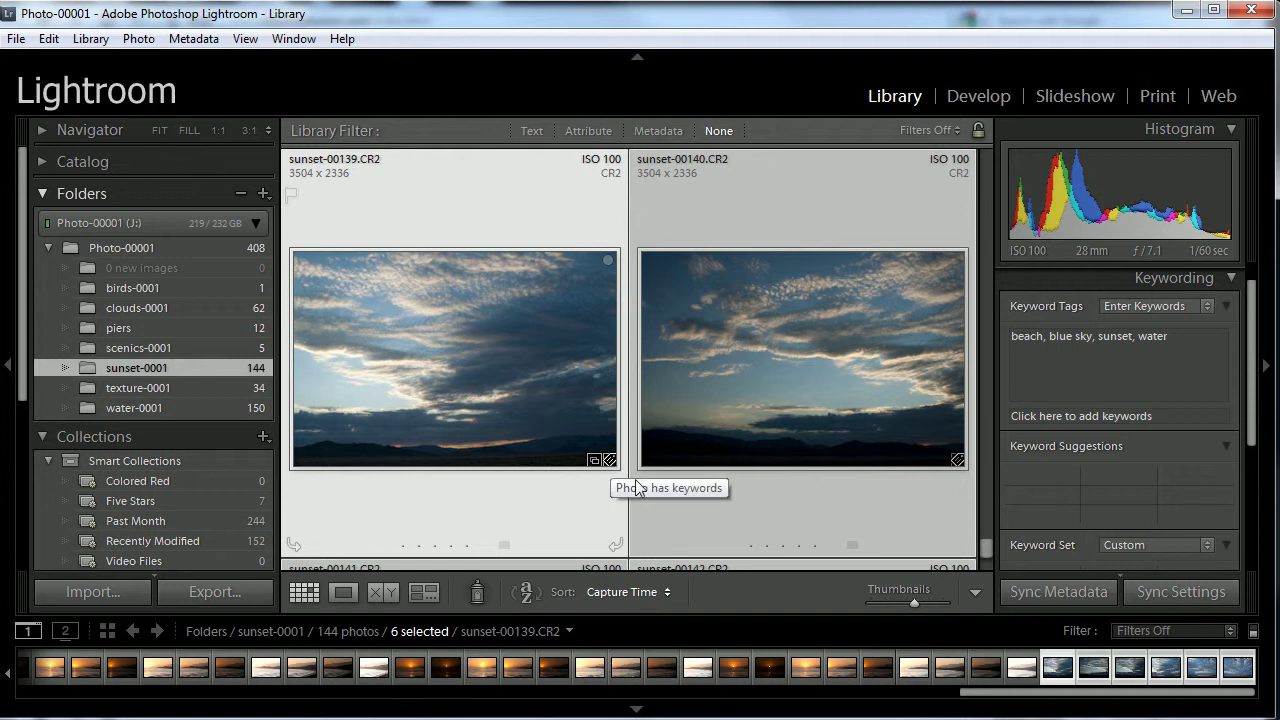
left_click_drag(909, 602, 861, 600)
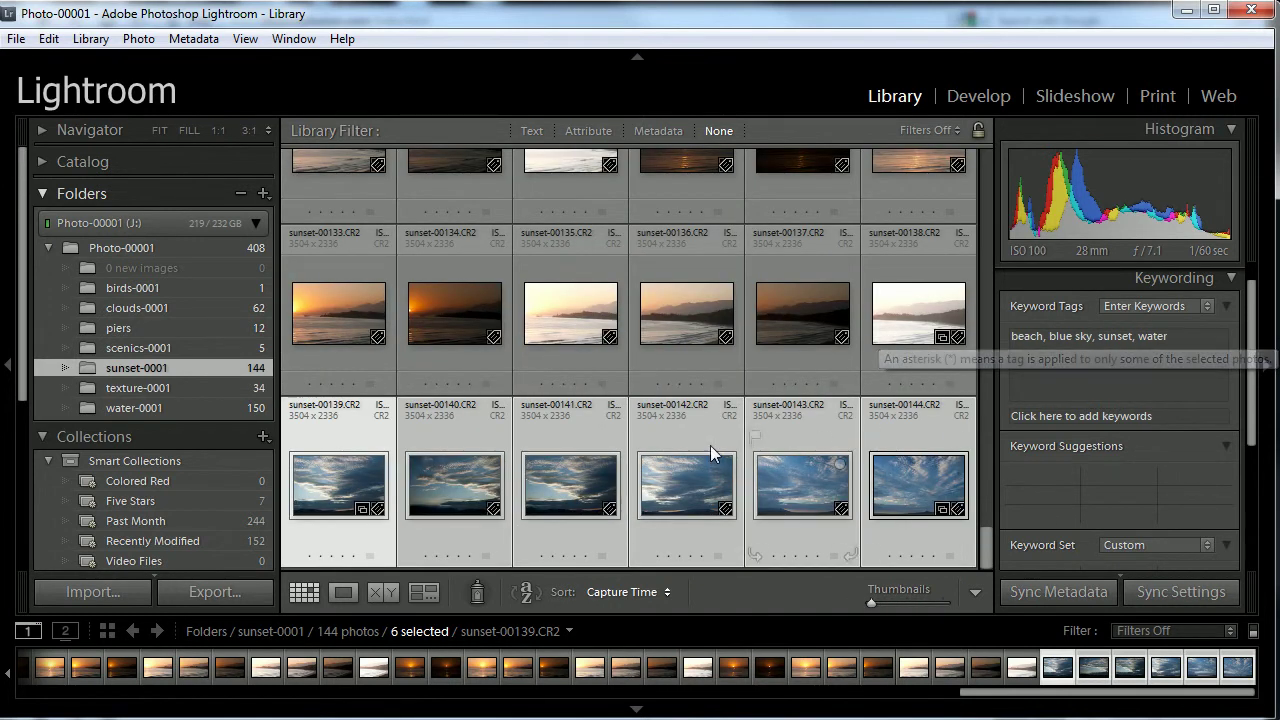
scroll(568, 391, "up", 8)
scroll(568, 391, "up", 10)
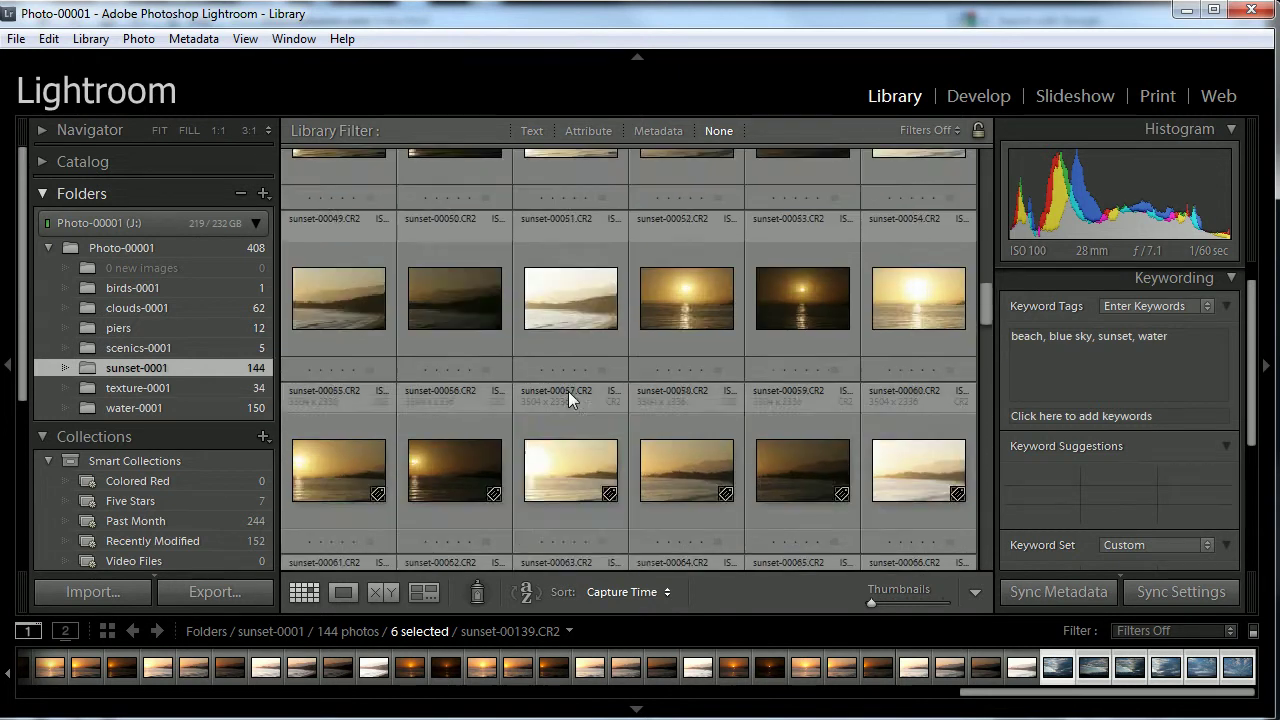
scroll(568, 391, "down", 15)
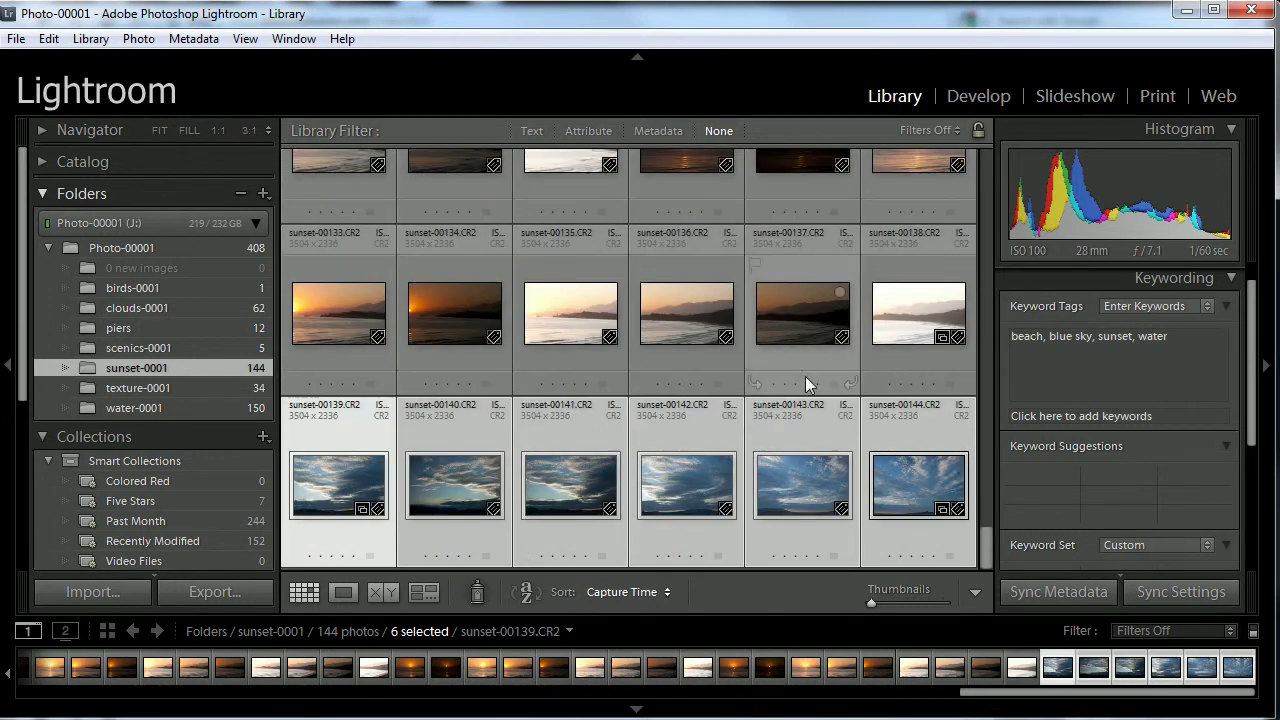
Step: Select photos sunset-00001 to sunset-00138 and add the keywords sand and sun to their existing tags
left_click(903, 330)
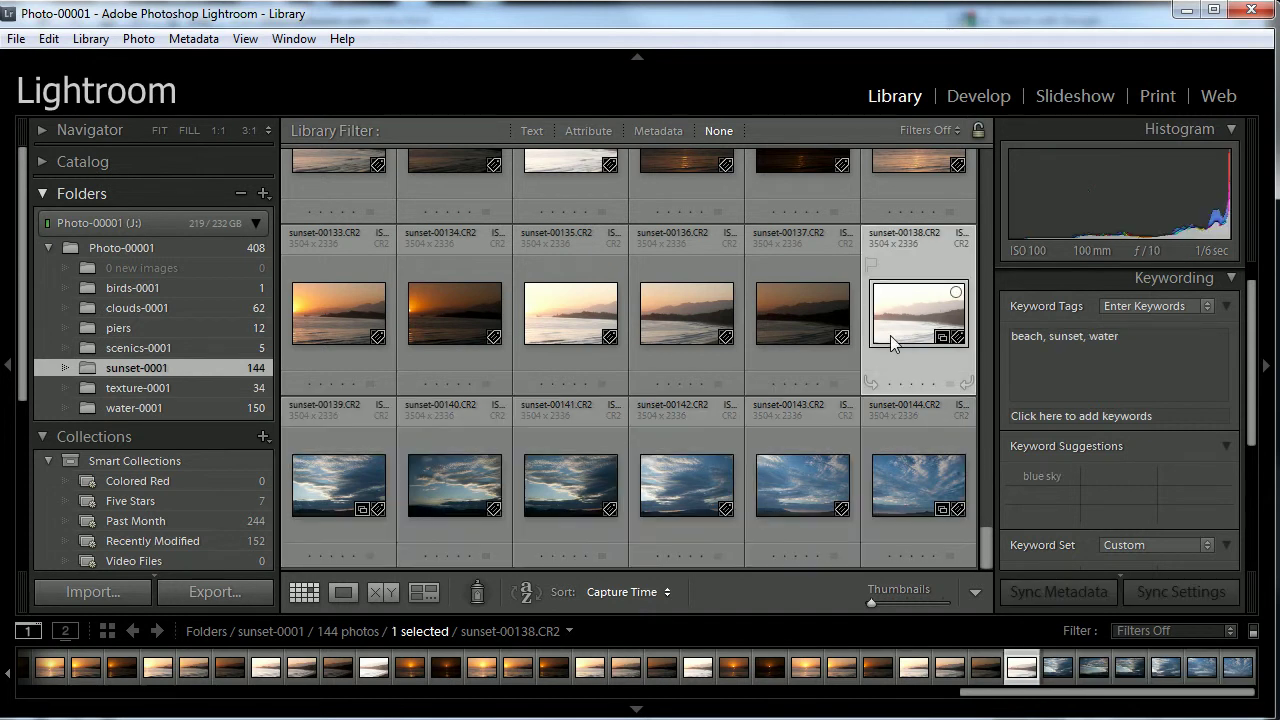
scroll(875, 340, "up", 8)
scroll(875, 339, "up", 7)
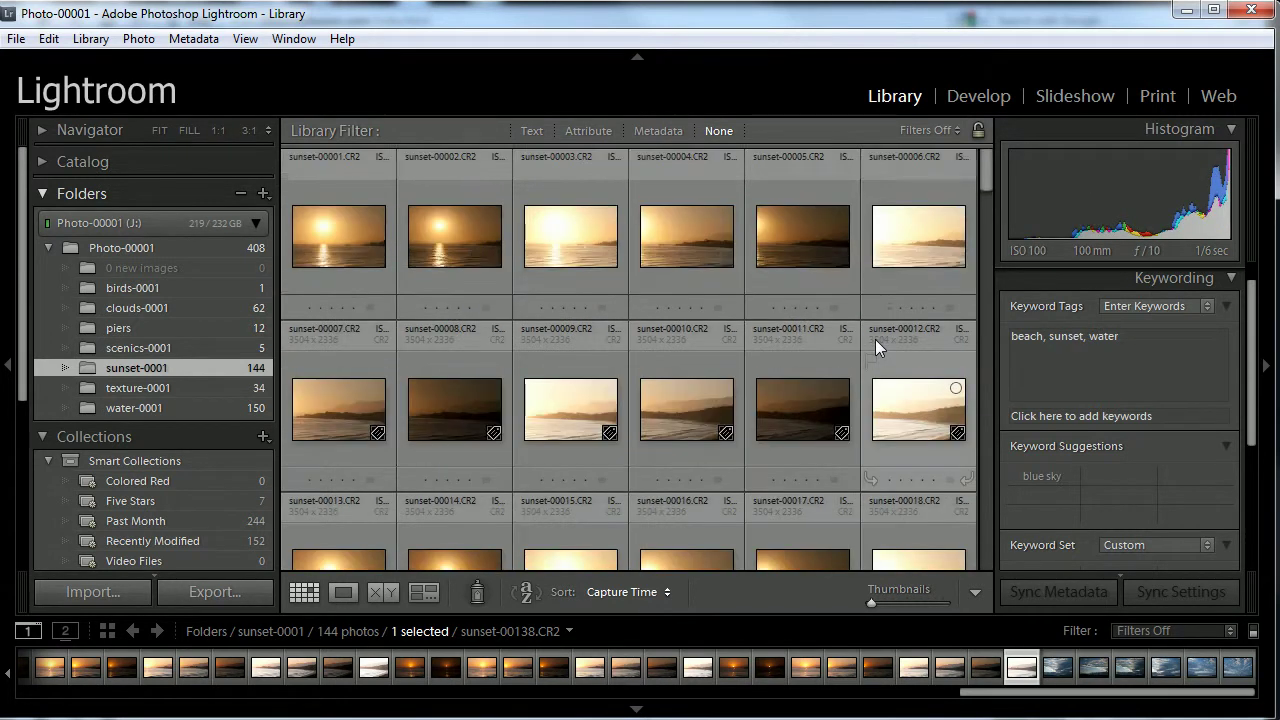
key("ctrl+a")
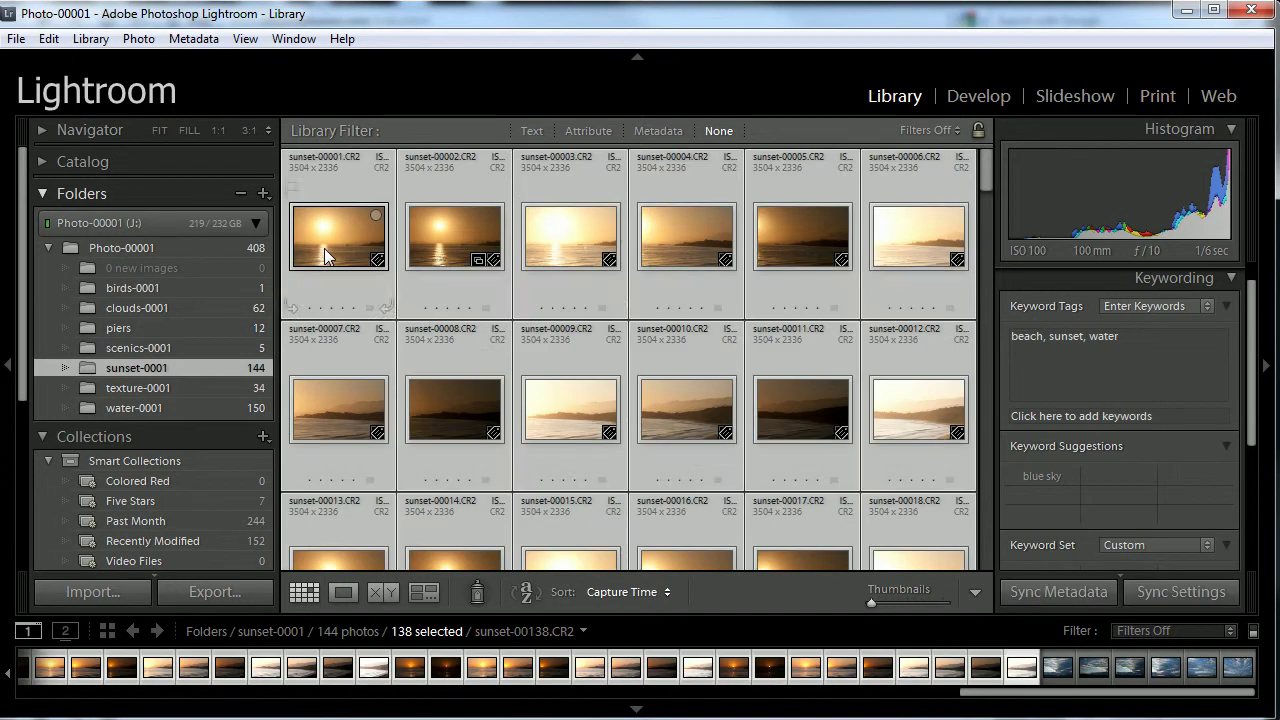
left_click(1079, 352)
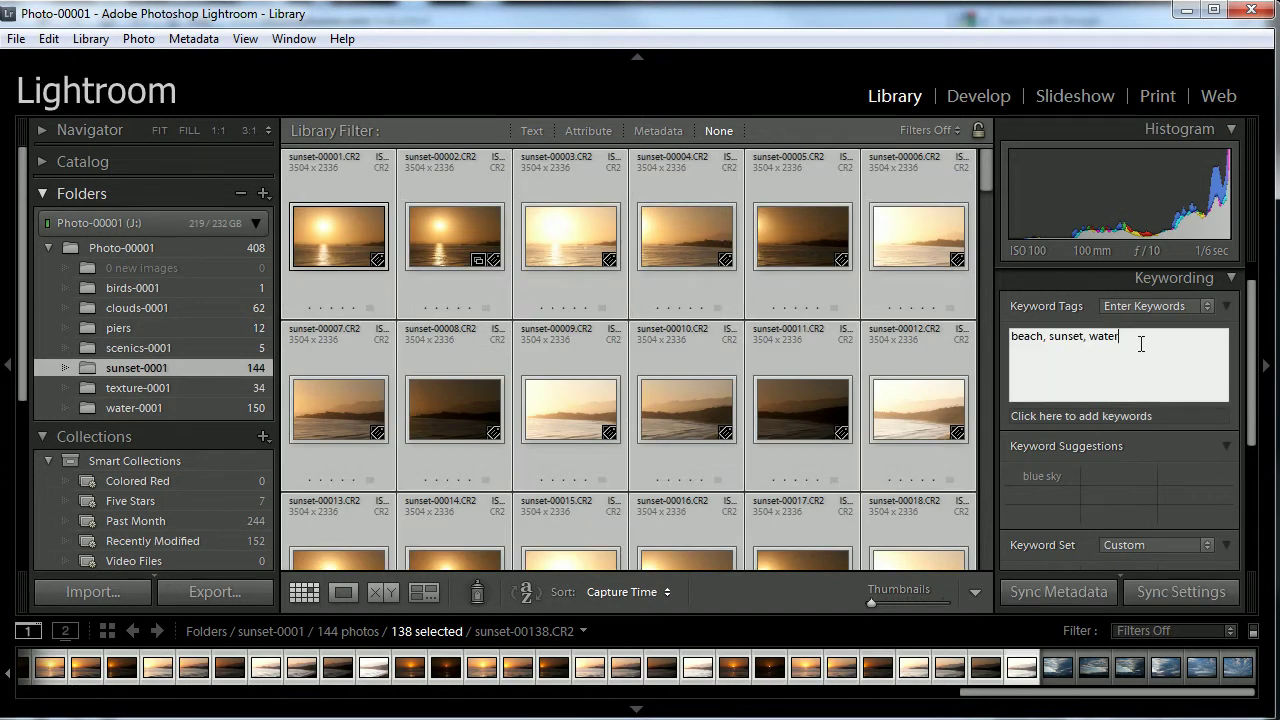
type(",sand")
type(",sun")
key("BackSpace")
key("Return")
left_click(564, 259)
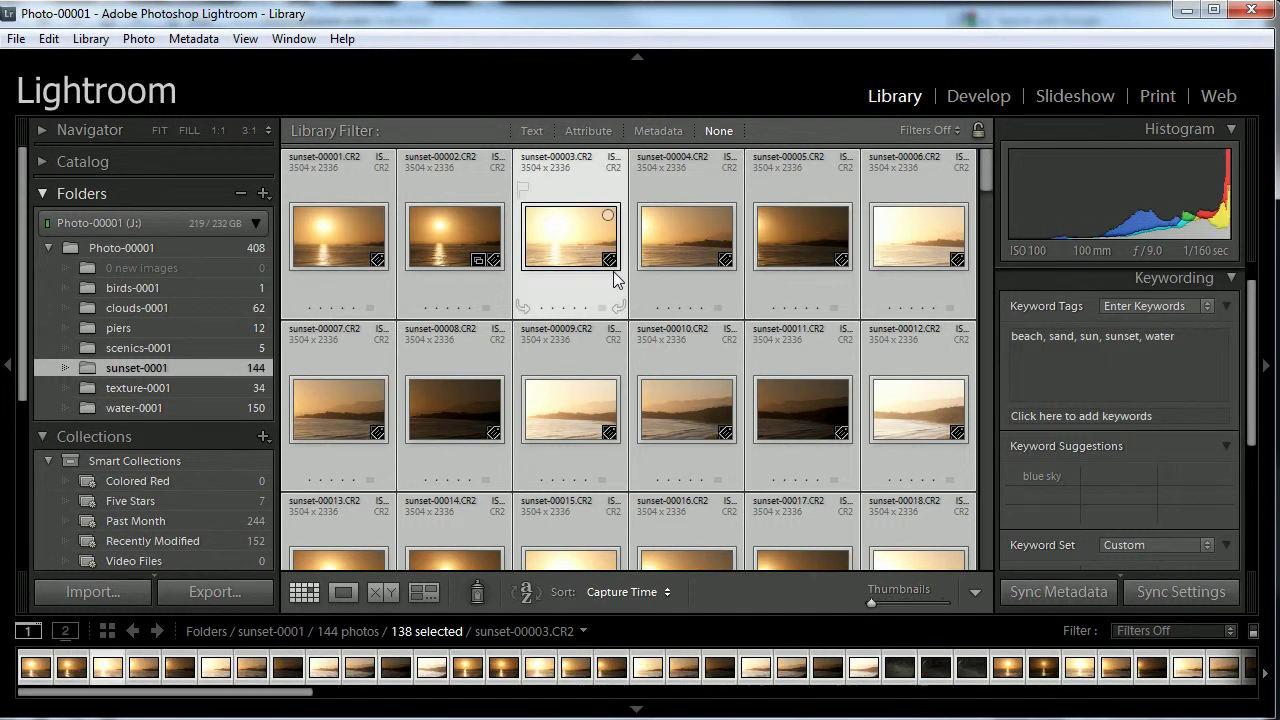
Step: Enter the keywords scenics and water for all photos in the scenics-0001 folder
left_click(139, 347)
key("ctrl+a")
left_click(1170, 353)
type("scn")
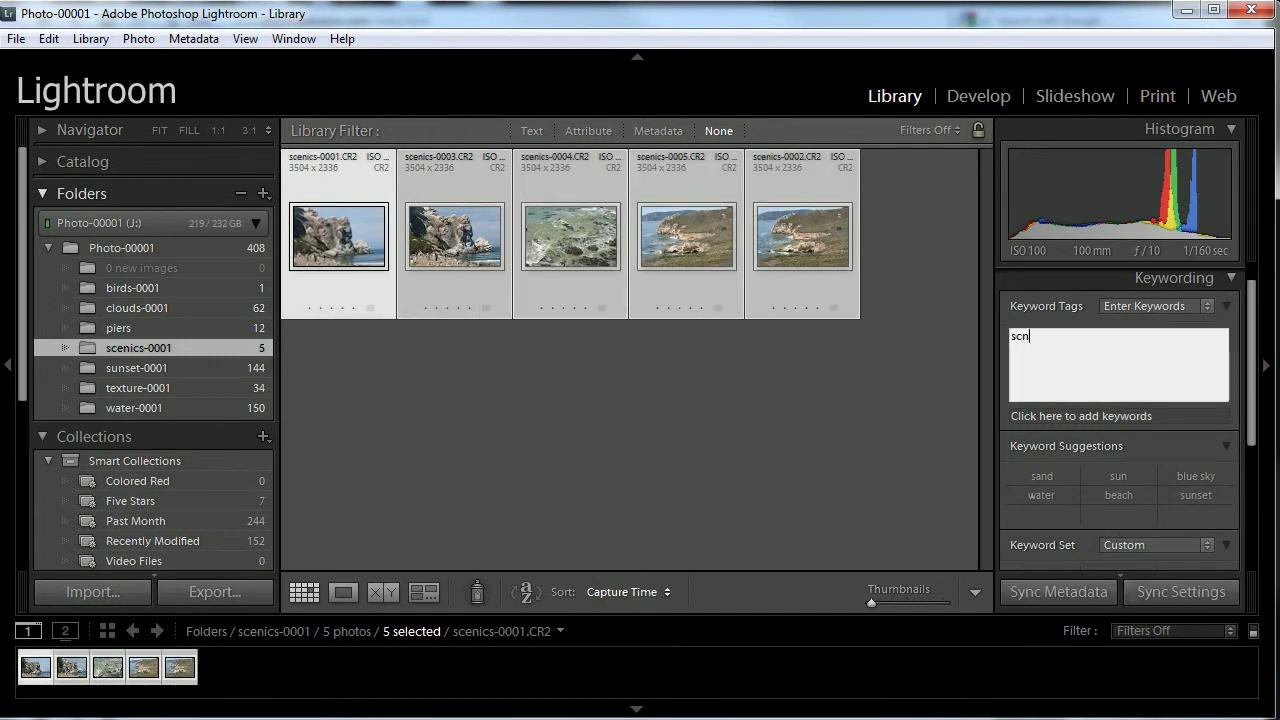
key("BackSpace")
type("end")
type("i")
key("BackSpace")
key("BackSpace")
type("ics,wa")
Step: Add the suggested keywords sand, beach and blue sky to the selected scenics photos
left_click(1053, 479)
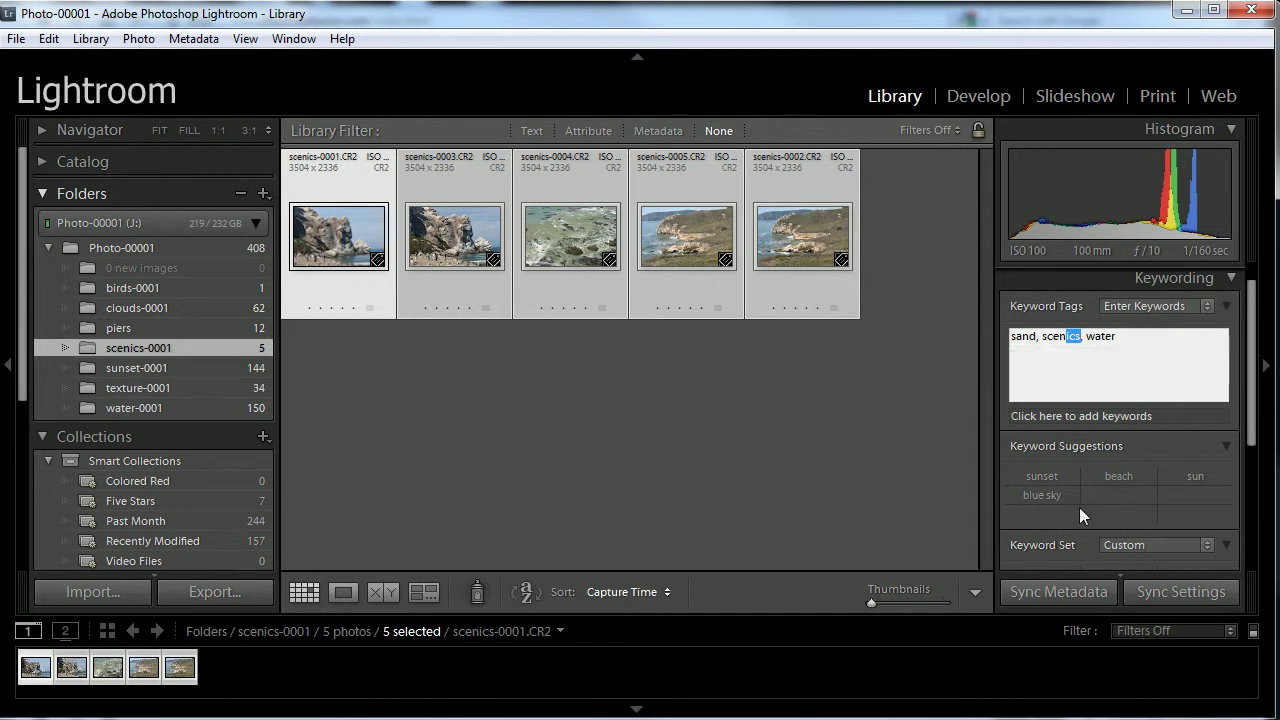
left_click(1122, 476)
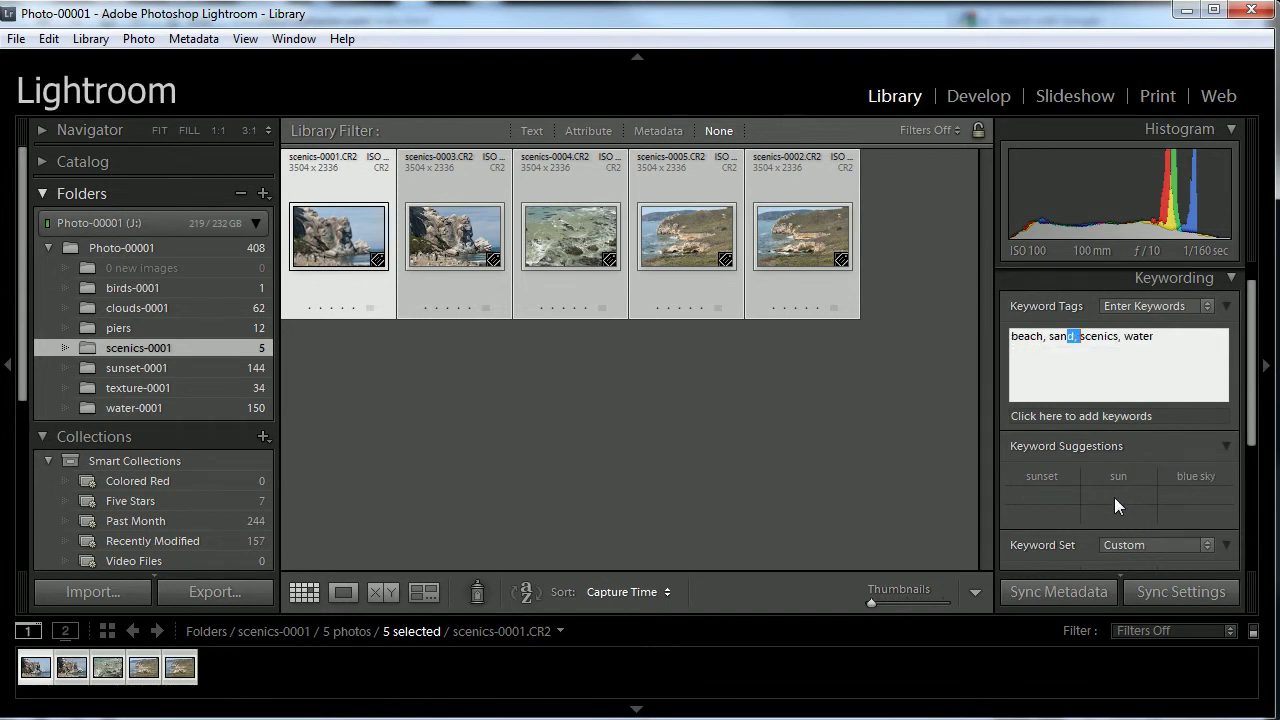
left_click(1188, 478)
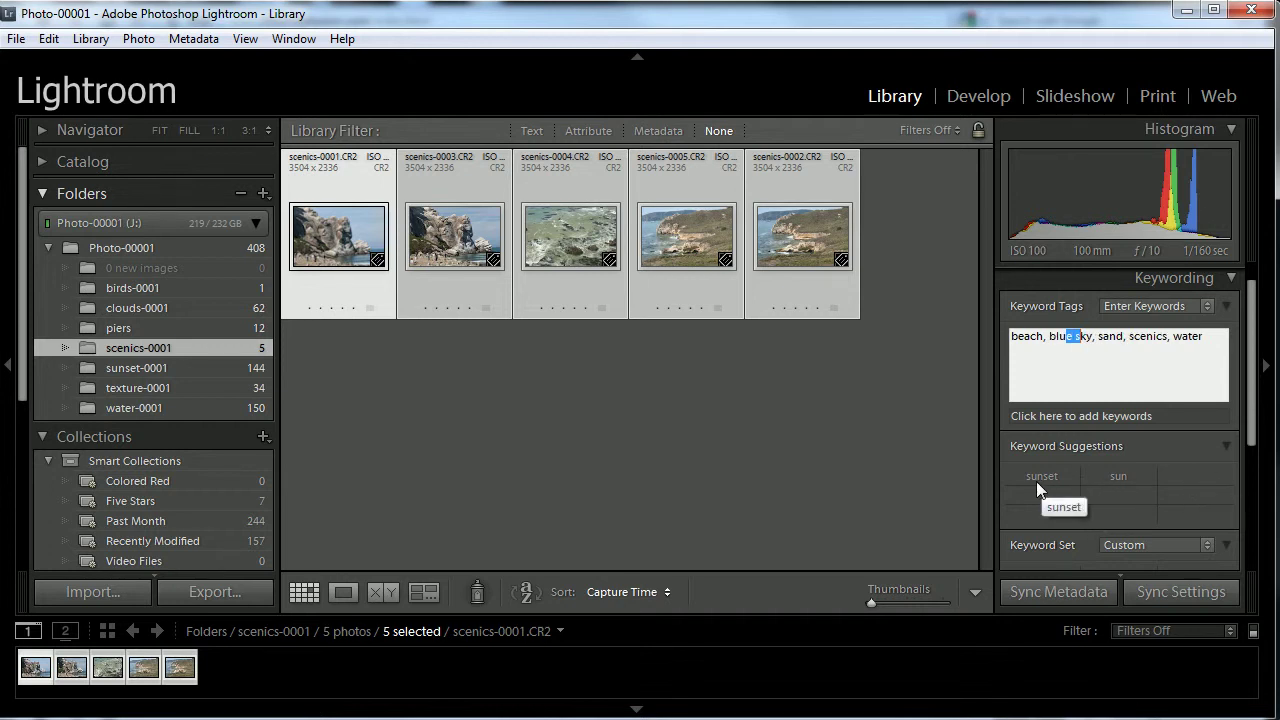
Step: Append the keywords cliffs and "los osos" to the tags of the selected scenics photos
left_click(1212, 345)
type(",cliffs")
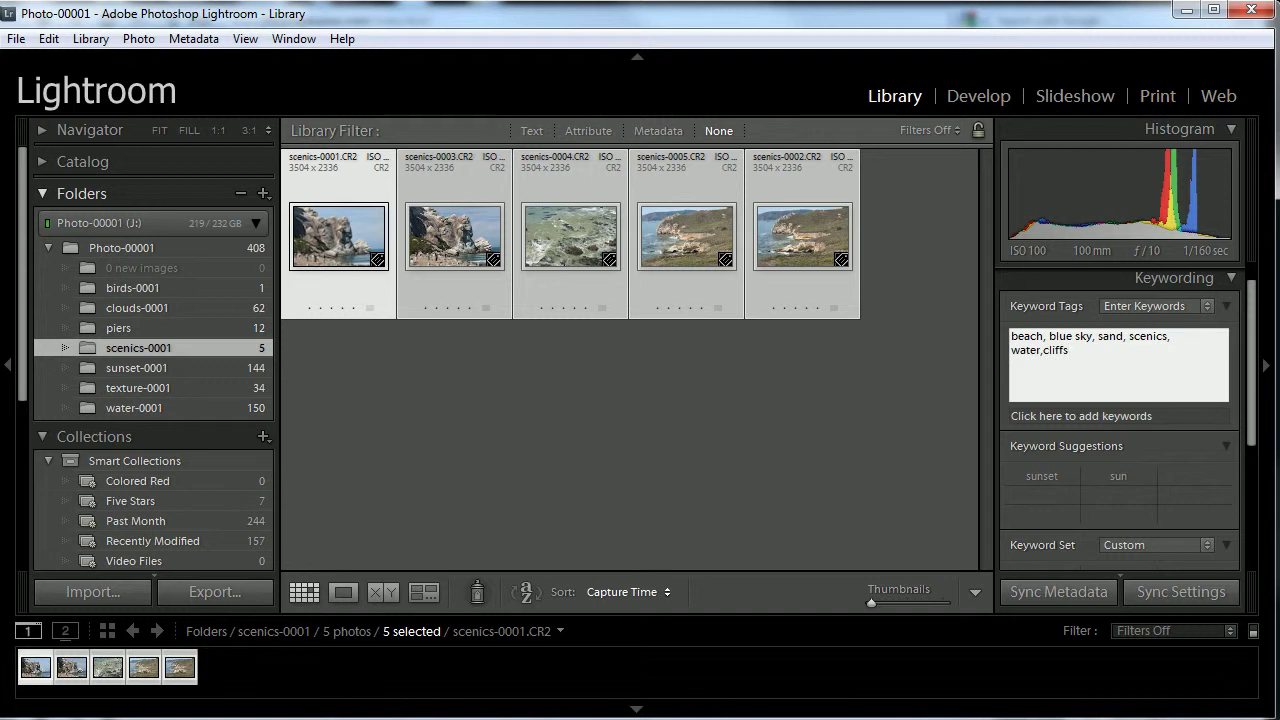
type(",los ossos")
left_click(1104, 350)
key("BackSpace")
left_click(1122, 350)
Step: Replace the existing keywords of all photos in the texture-0001 folder with "texuture"
left_click(192, 392)
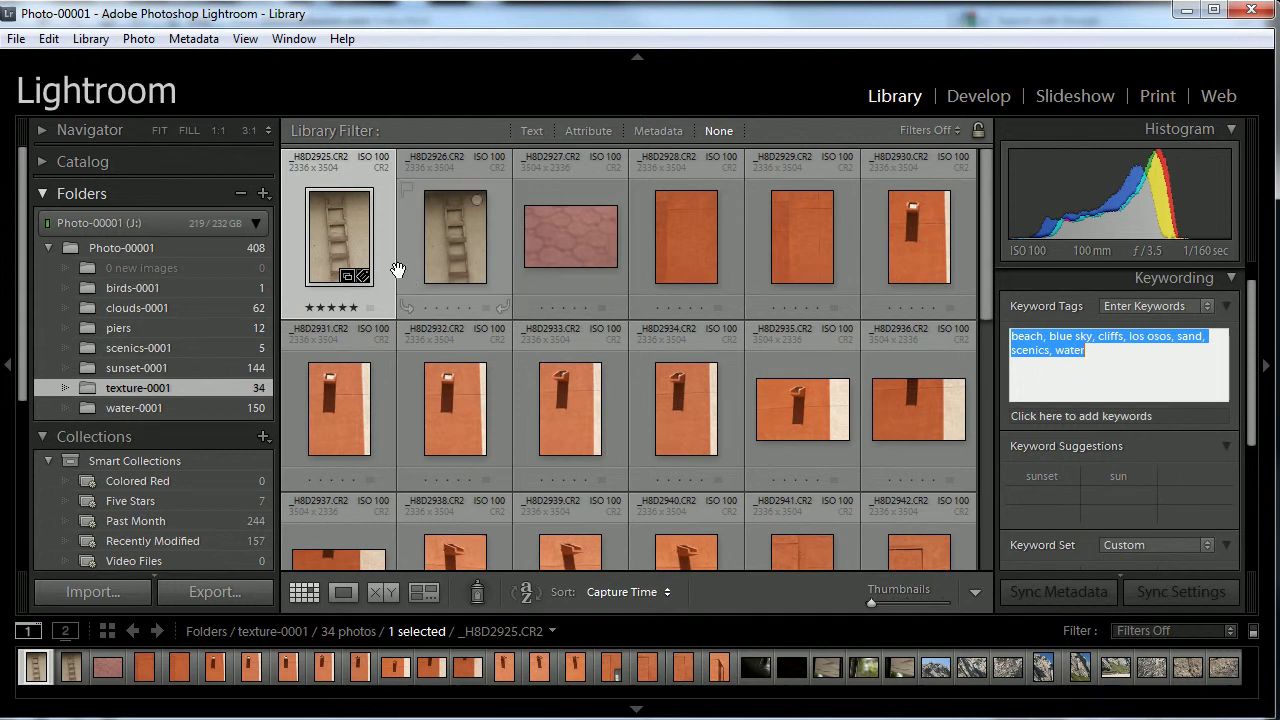
right_click(346, 174)
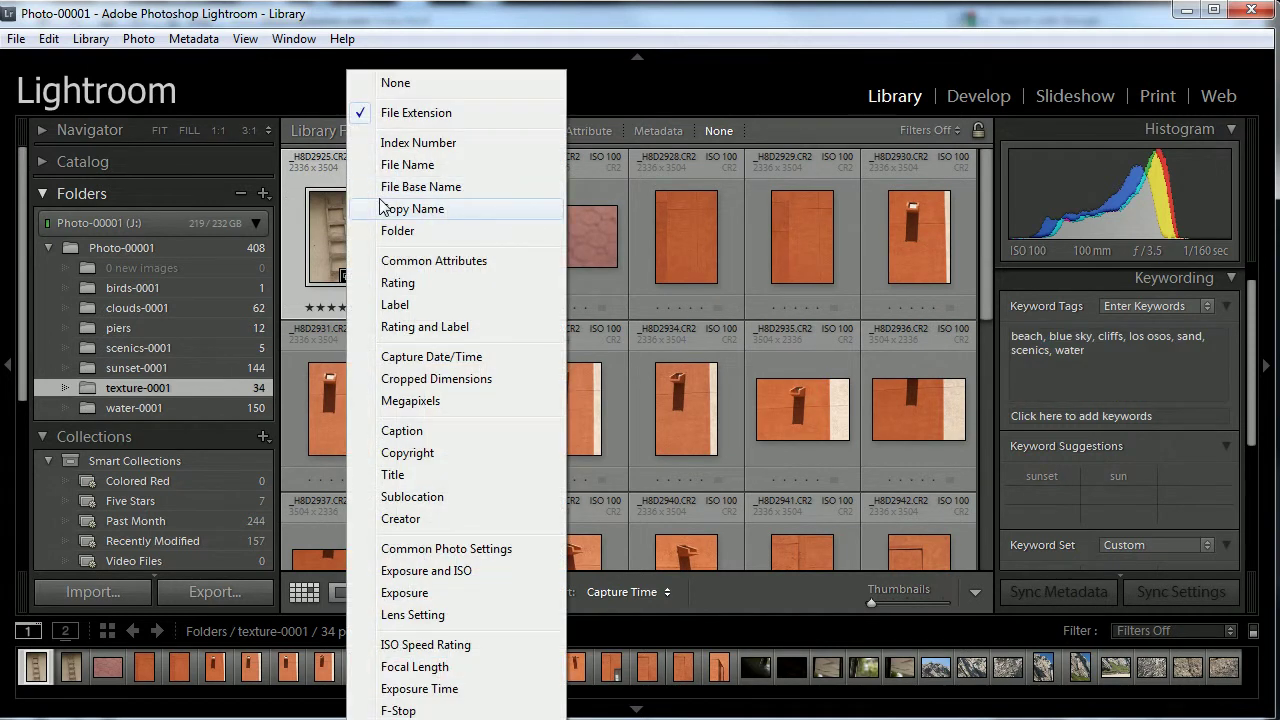
right_click(602, 185)
left_click(579, 194)
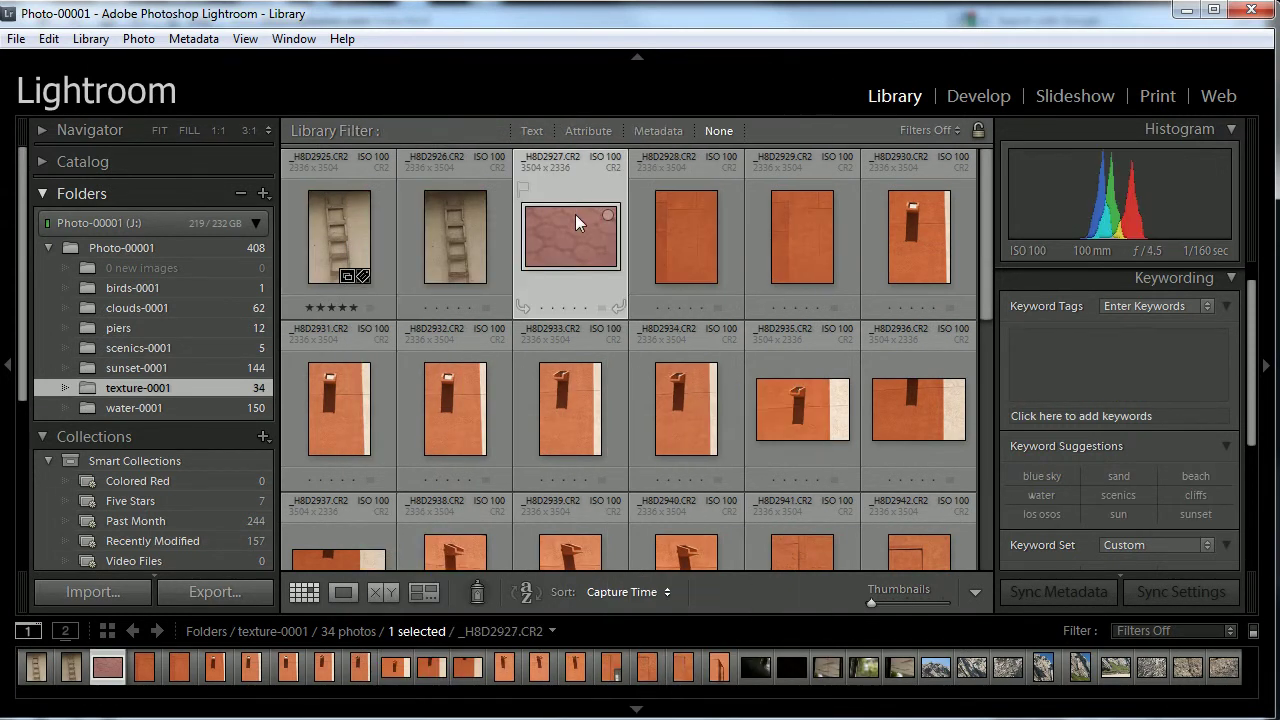
key("ctrl+a")
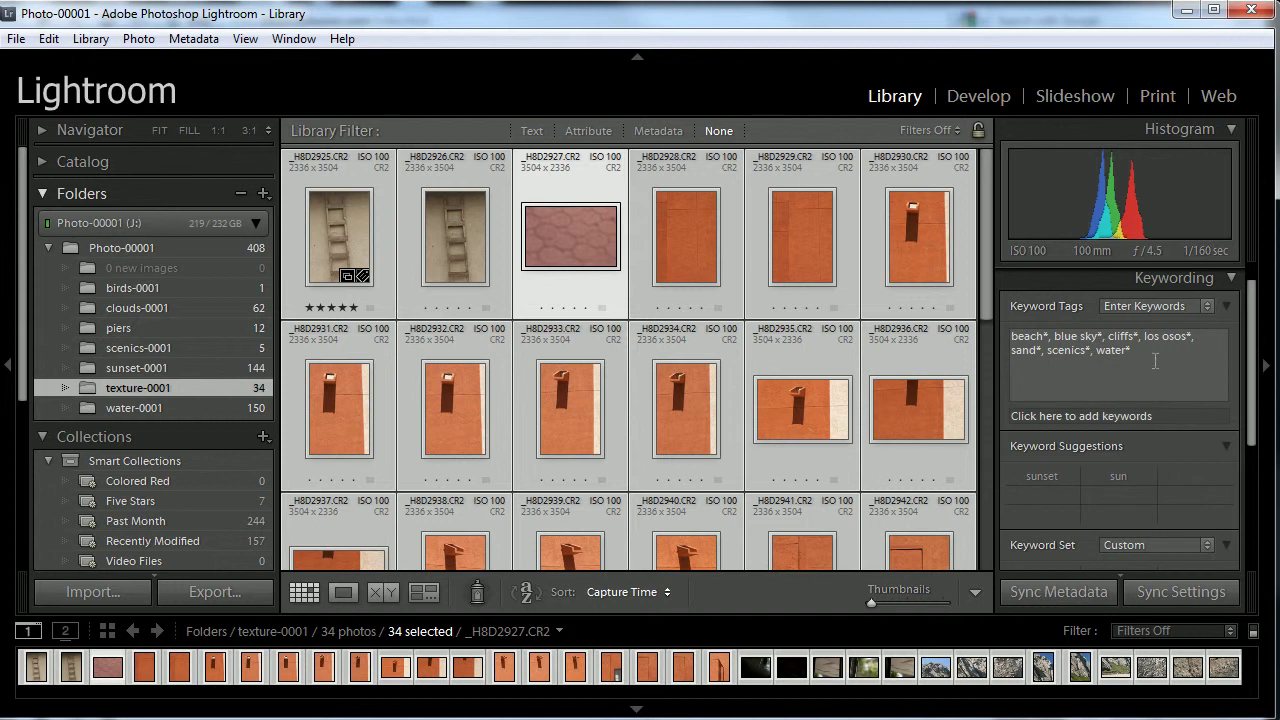
left_click_drag(1158, 356, 954, 341)
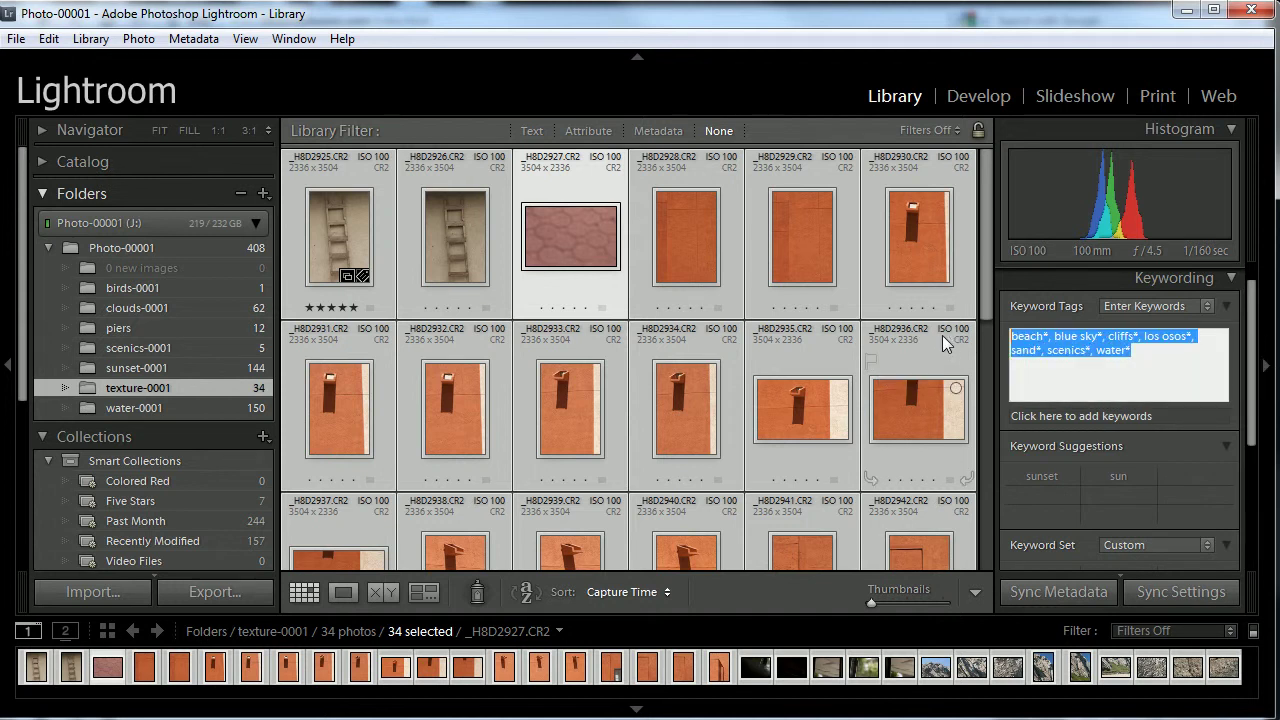
type("texutr")
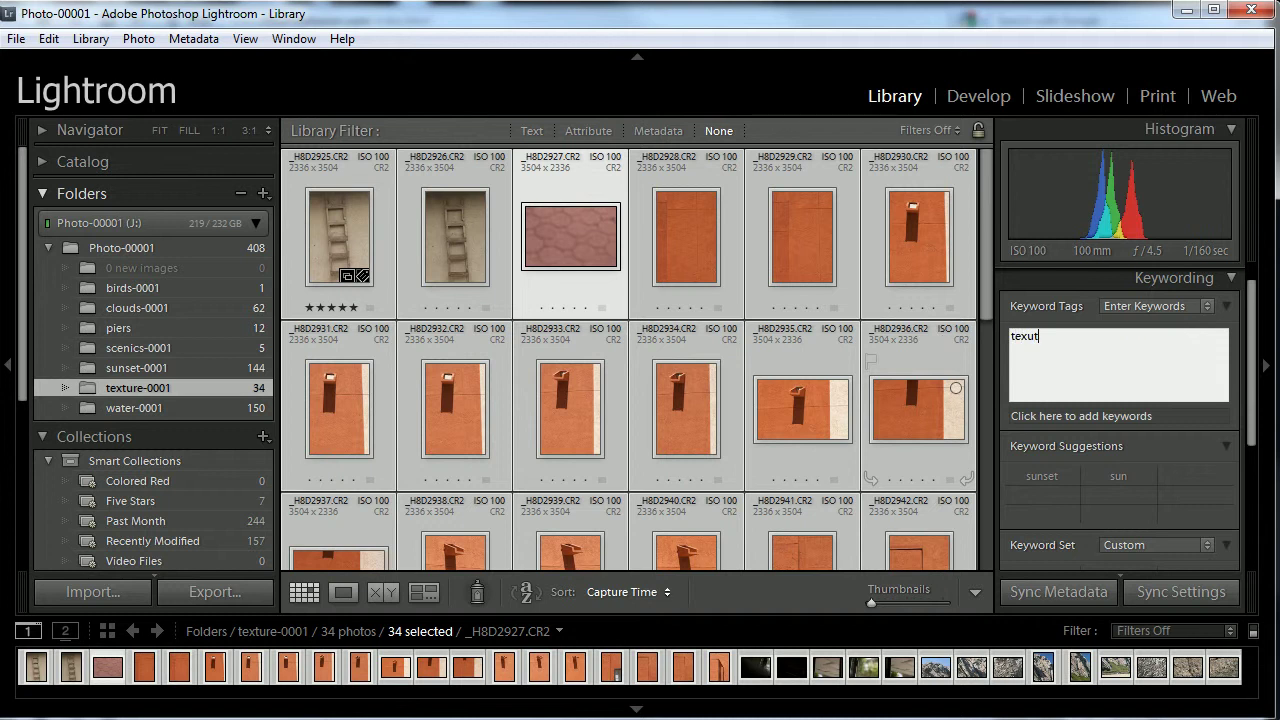
type("e")
type("ure")
key("Return")
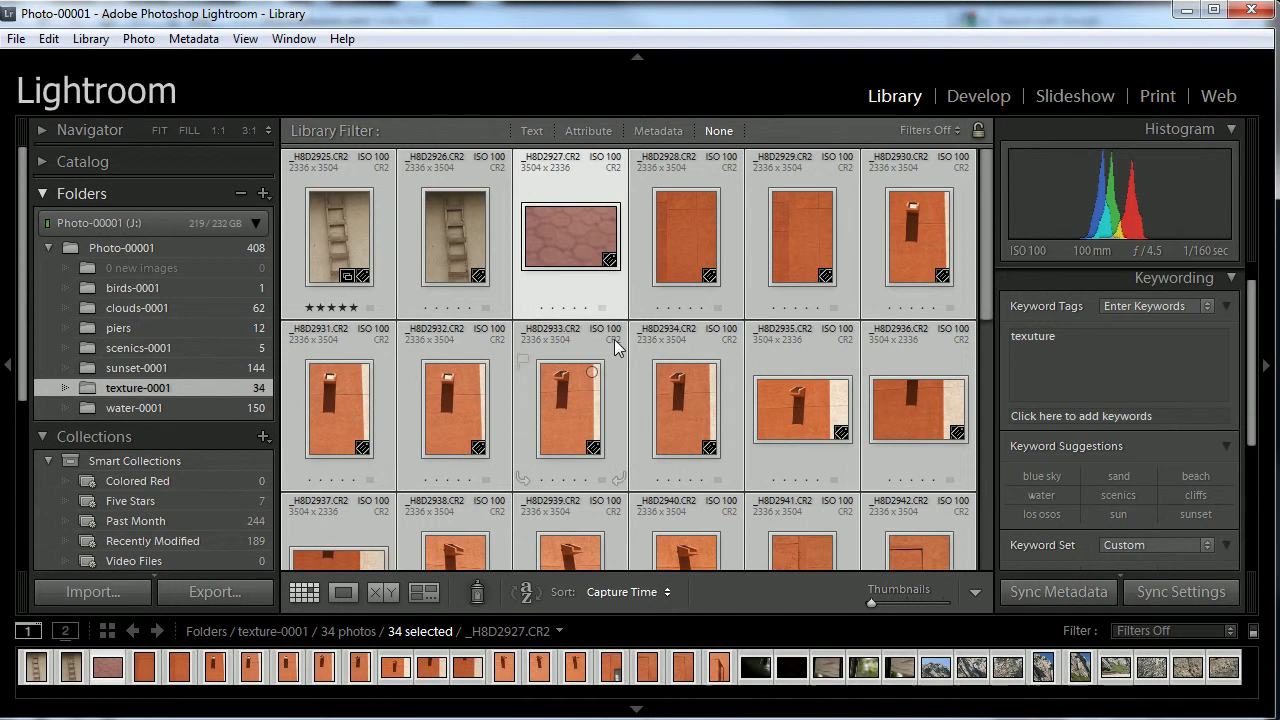
Step: Select the last nine photos, _H8D3127 to _H8D3188, and add the keywords los osos, cliffs and rock
scroll(614, 339, "down", 10)
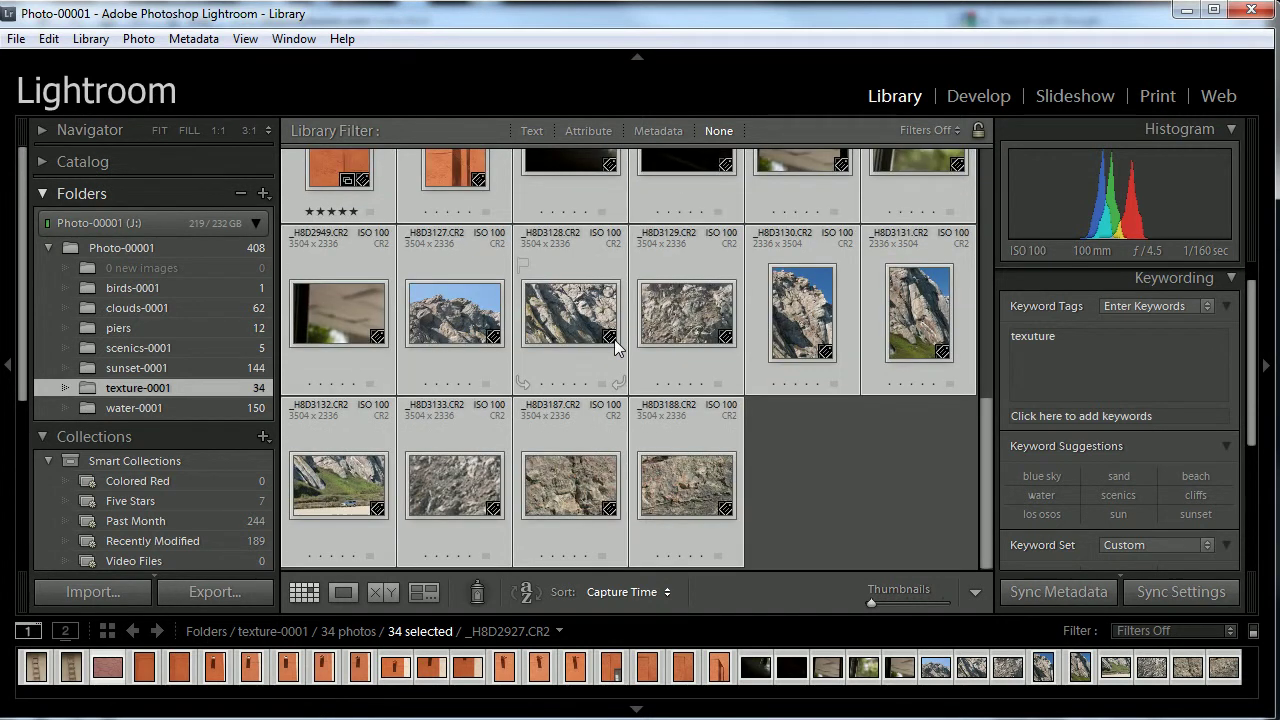
left_click(462, 328)
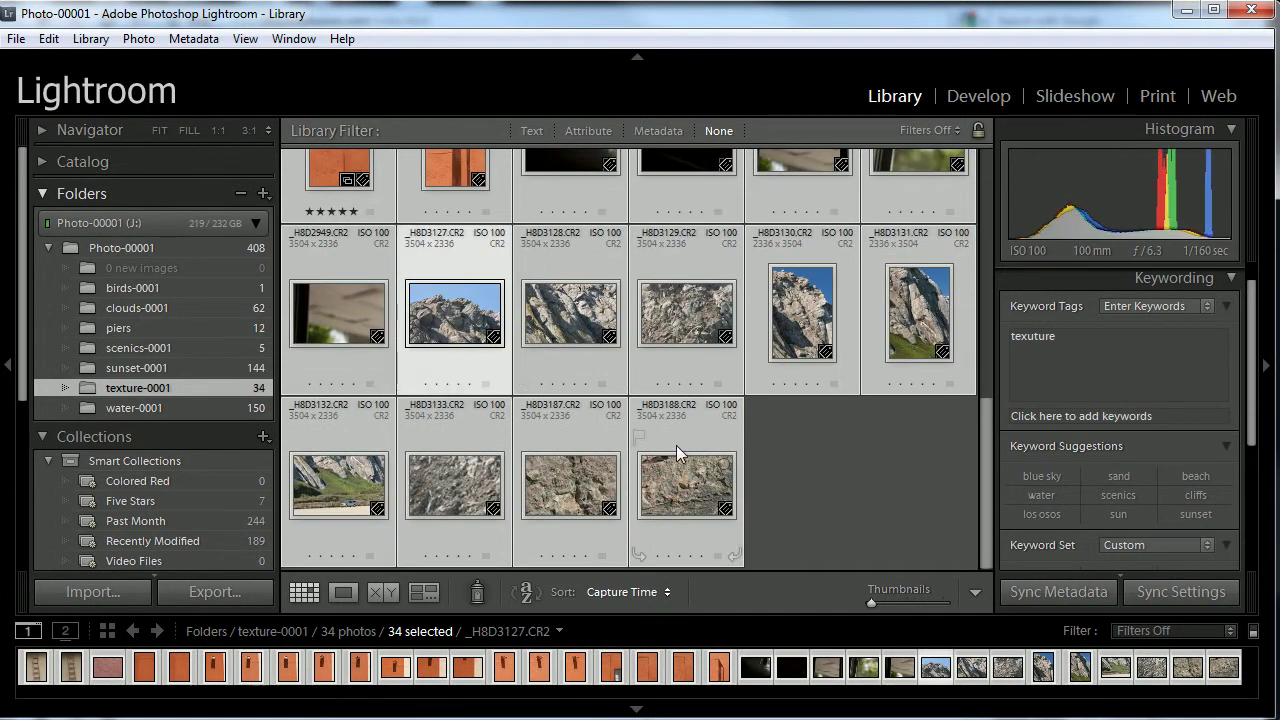
left_click(709, 480, "shift")
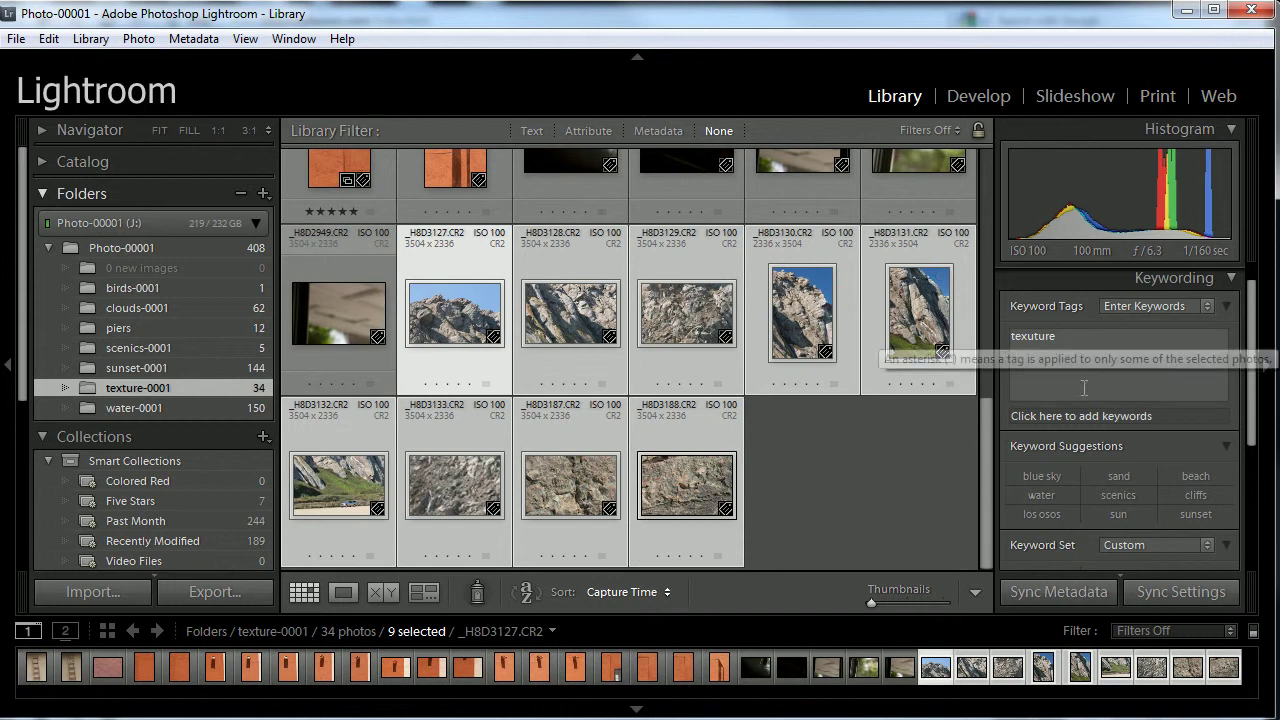
left_click(1041, 516)
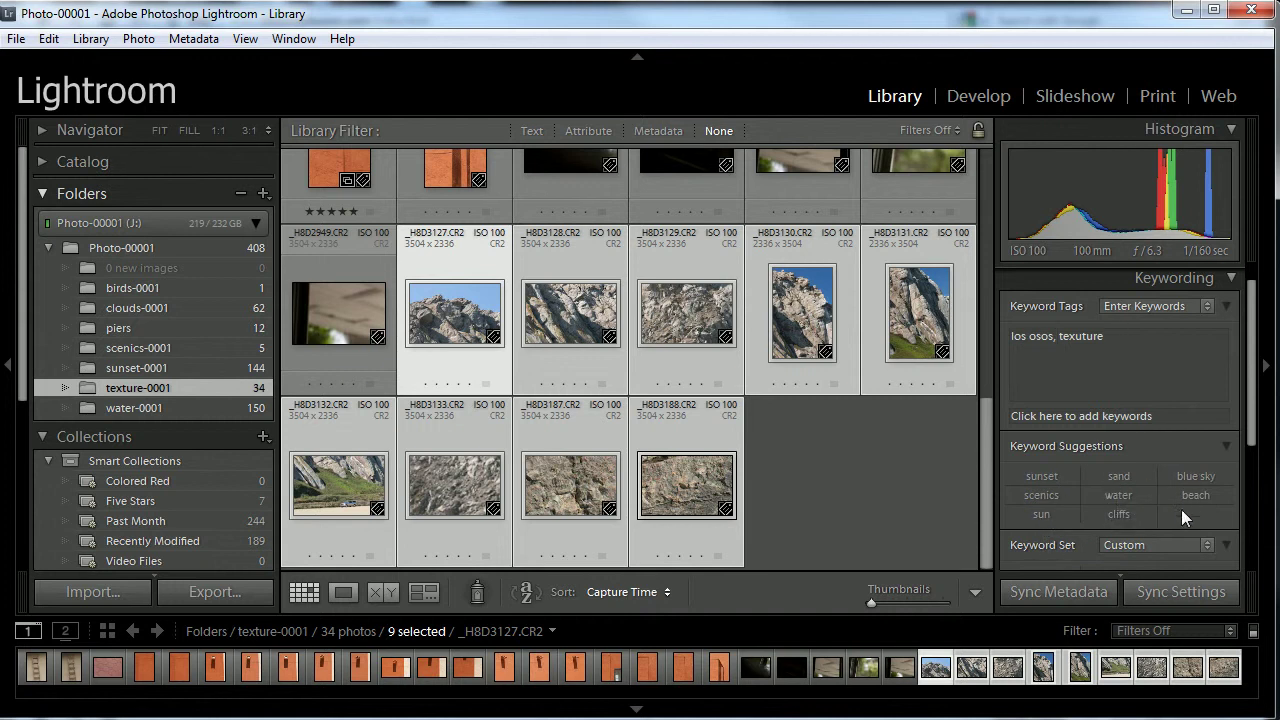
left_click(1112, 514)
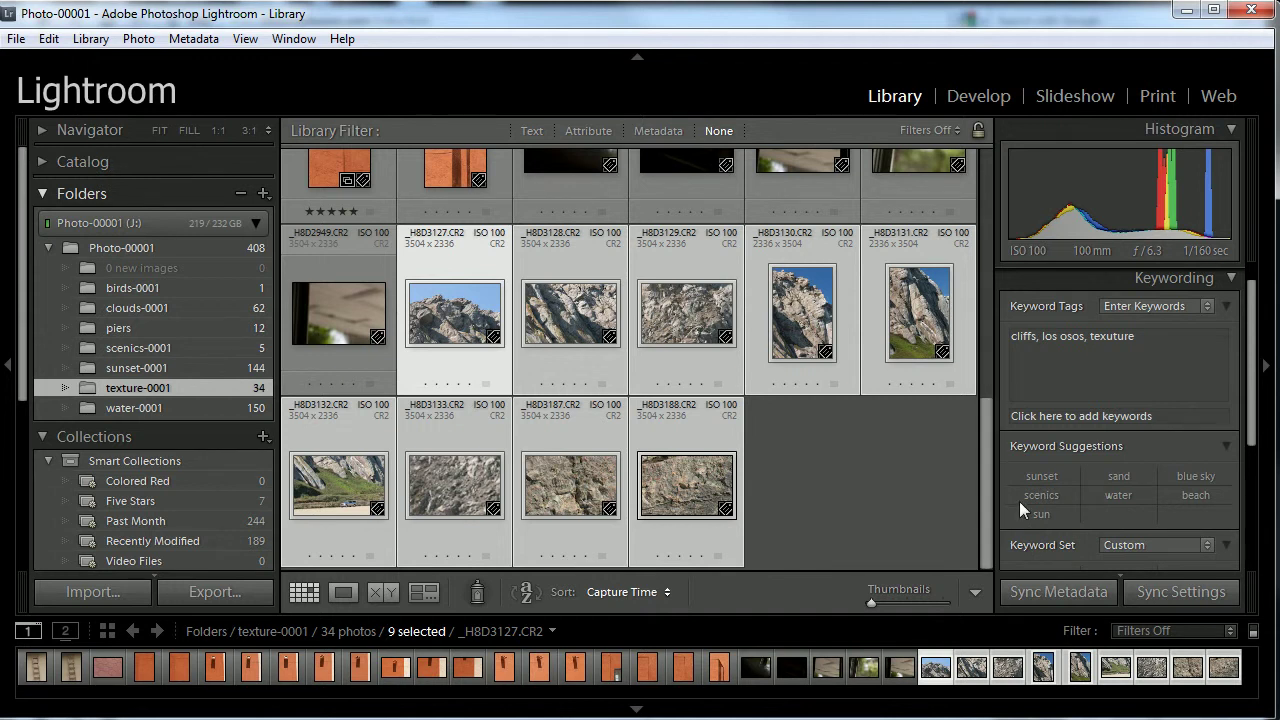
left_click(1147, 341)
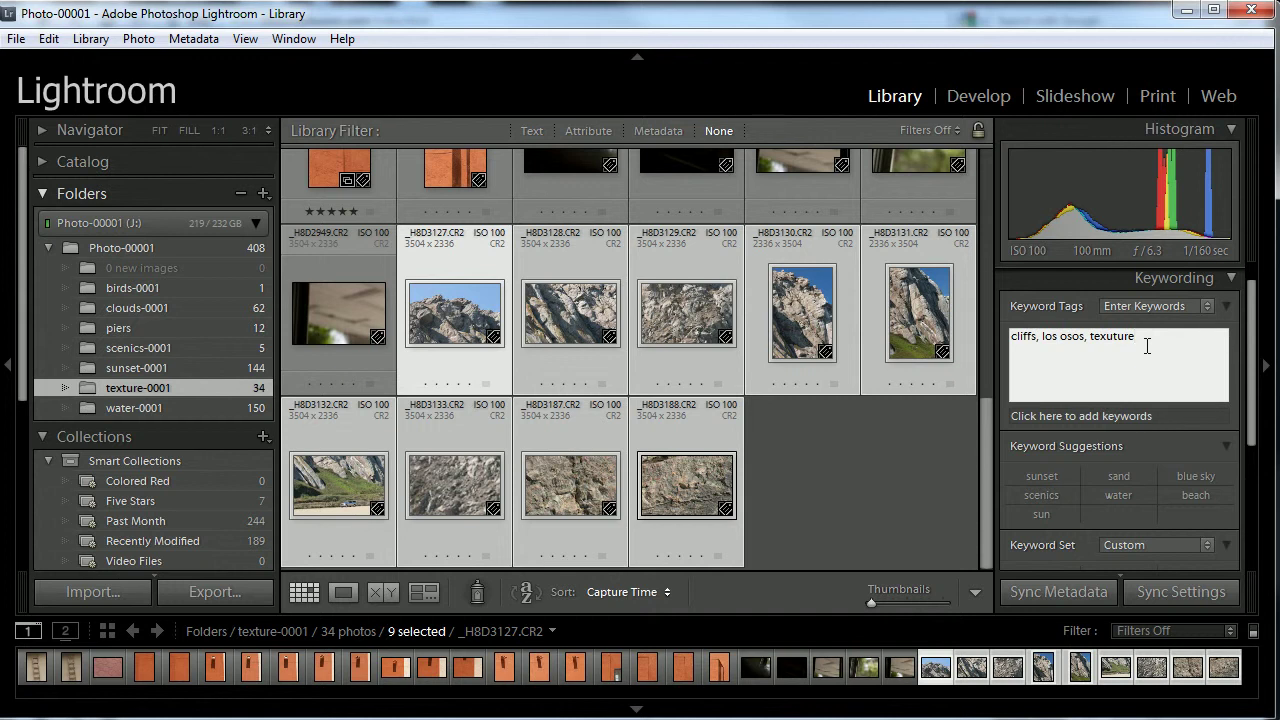
type(",rock,")
Step: Remove _H8D3130 and _H8D3131 from the selection and add the suggested keywords blue sky and sand to the remaining rock photos
left_click(455, 320)
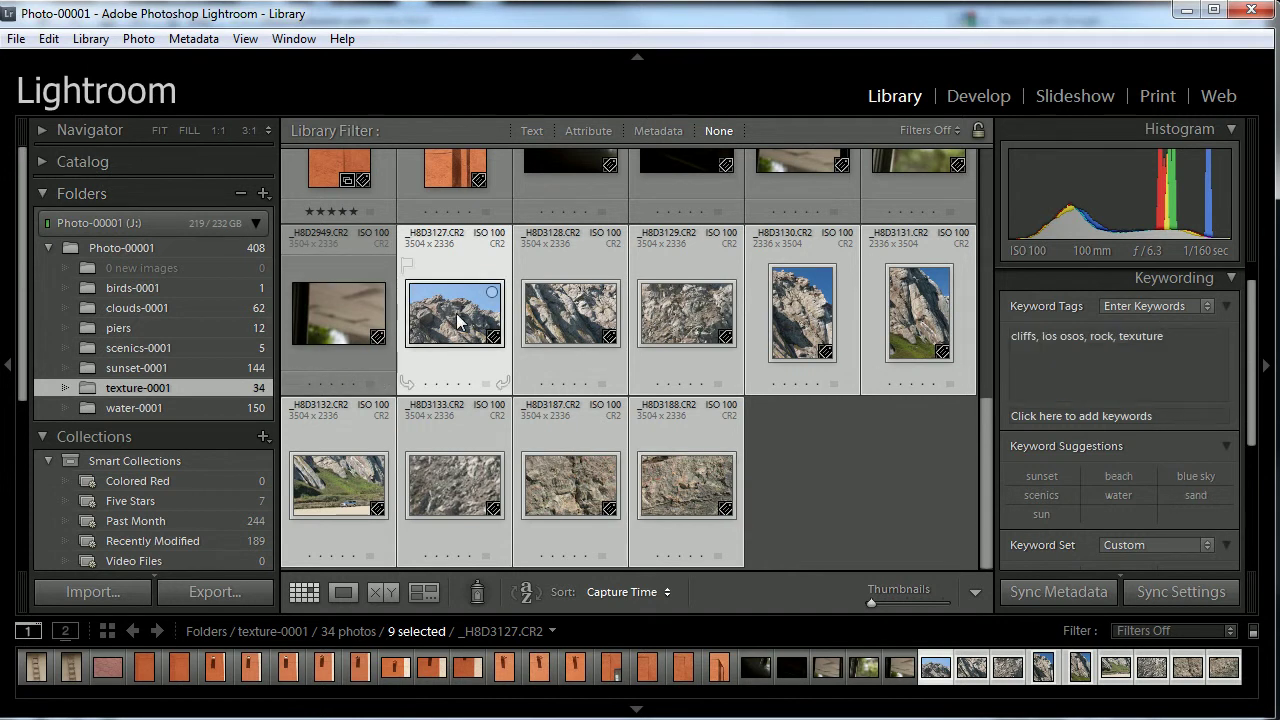
left_click(803, 308, "ctrl")
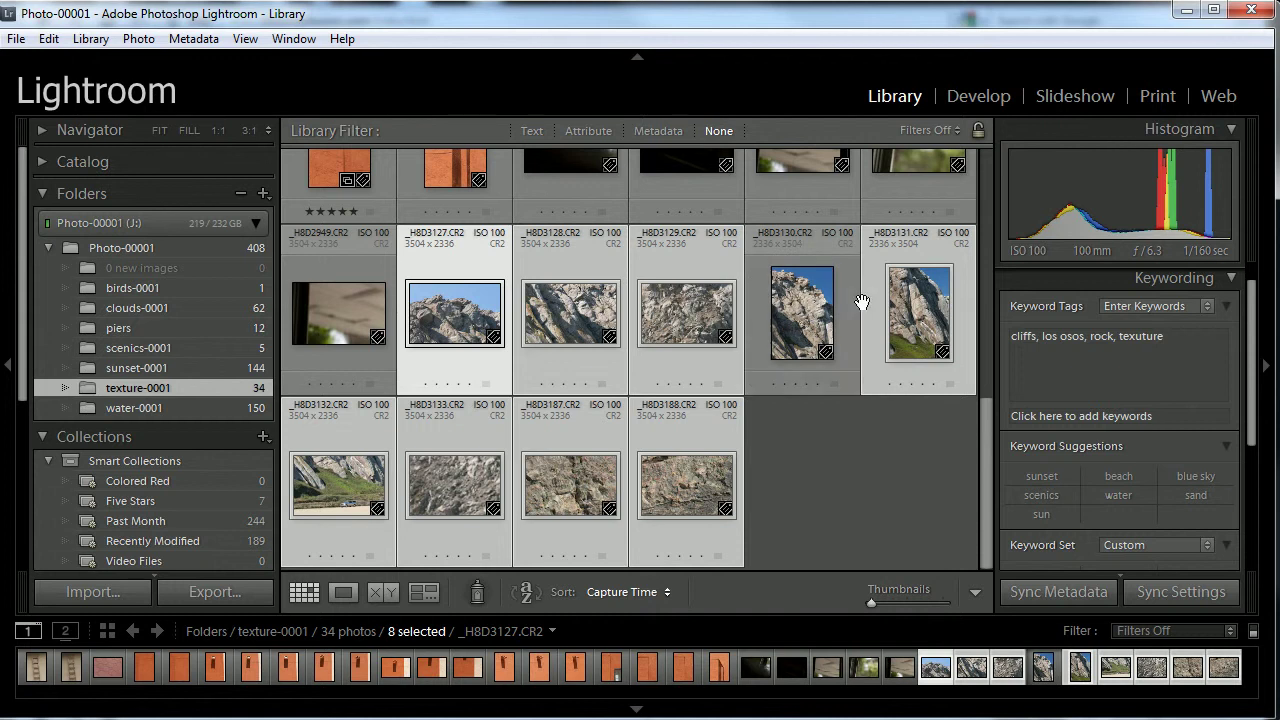
left_click(923, 315, "ctrl")
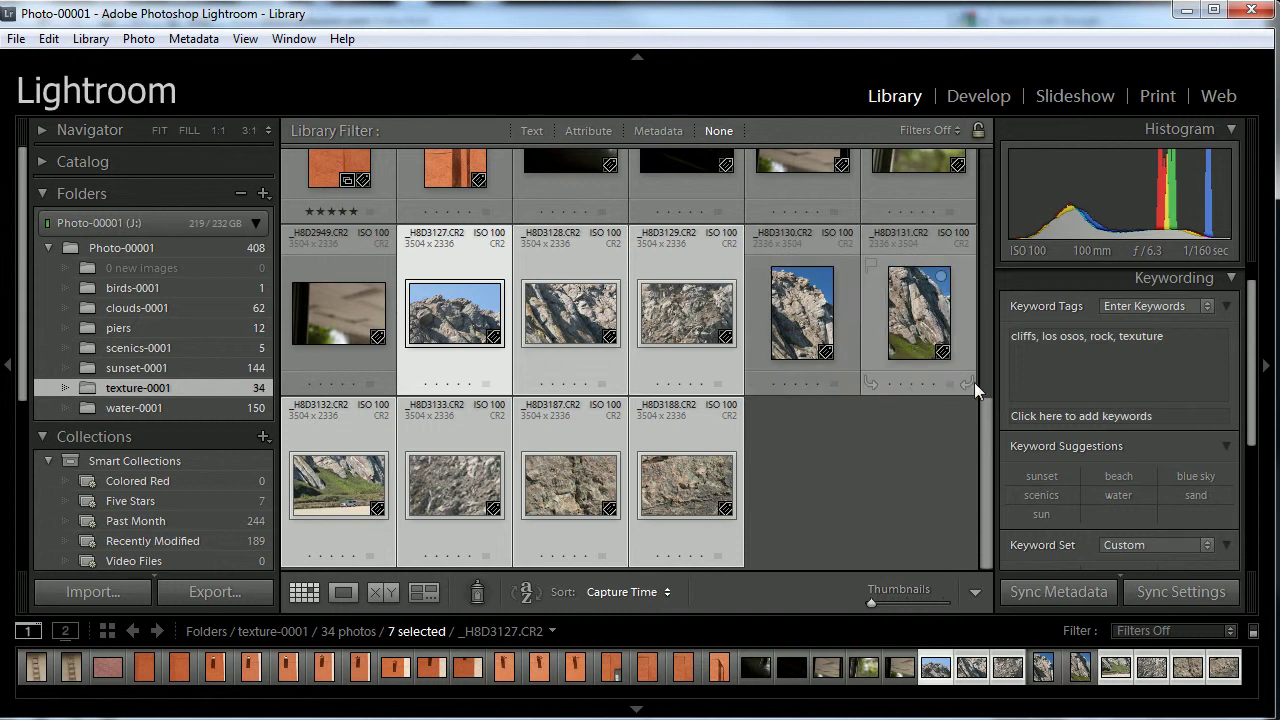
left_click(1196, 475)
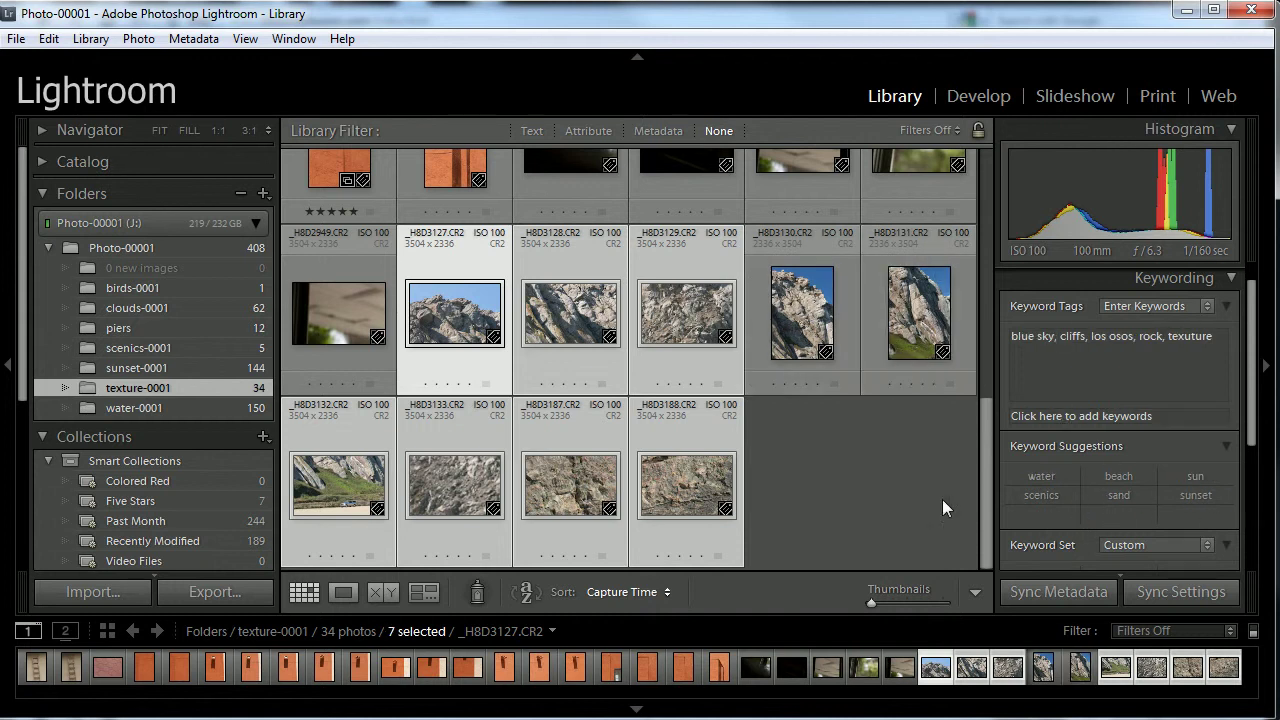
left_click(312, 497)
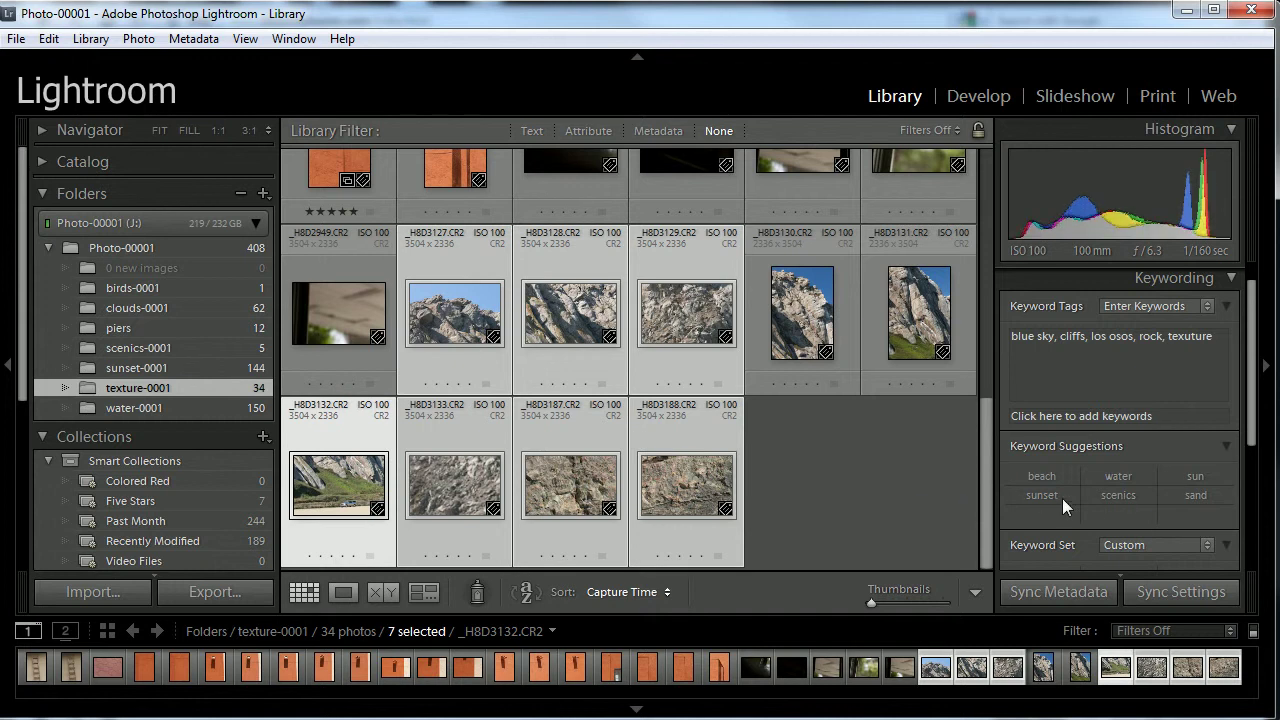
left_click(1189, 493)
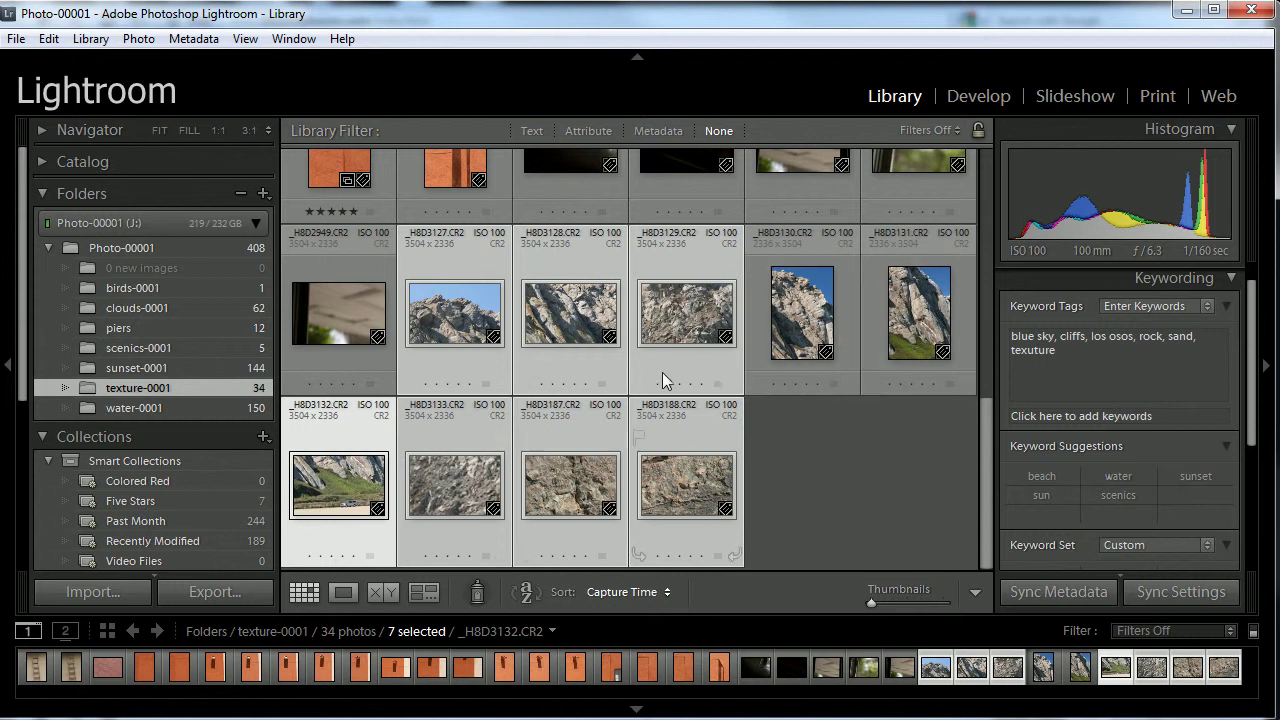
Step: Select the two ladder photos, _H8D2925 and _H8D2926, and add the keywords ladder and wall
scroll(668, 354, "up", 4)
scroll(668, 354, "up", 3)
scroll(668, 352, "down", 10)
scroll(668, 352, "up", 10)
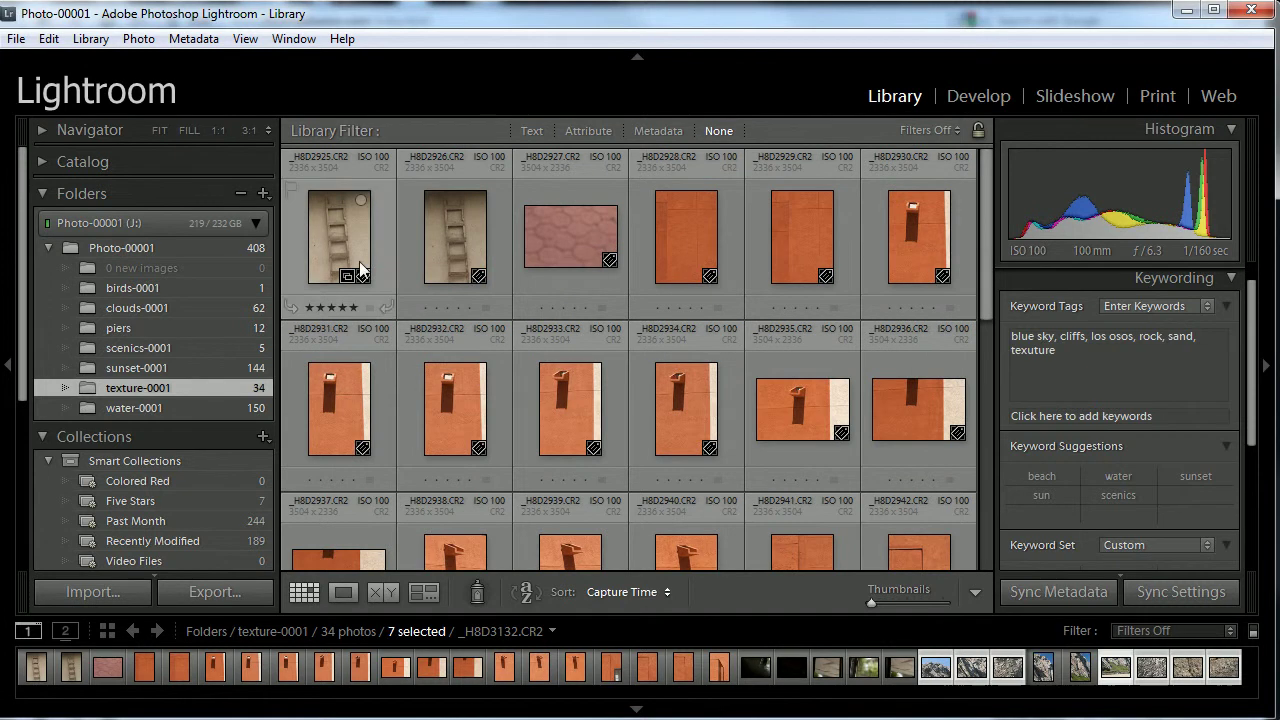
left_click(359, 261)
left_click(460, 245, "ctrl")
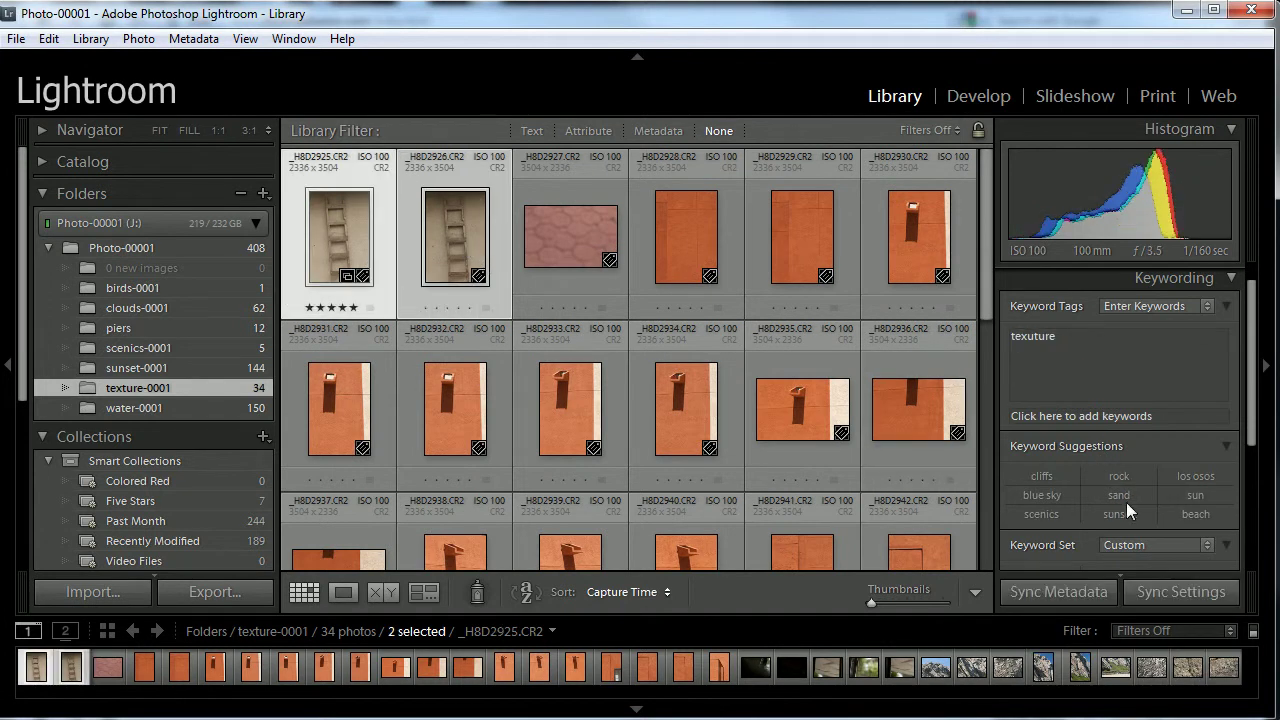
left_click(1088, 344)
type(",ladder")
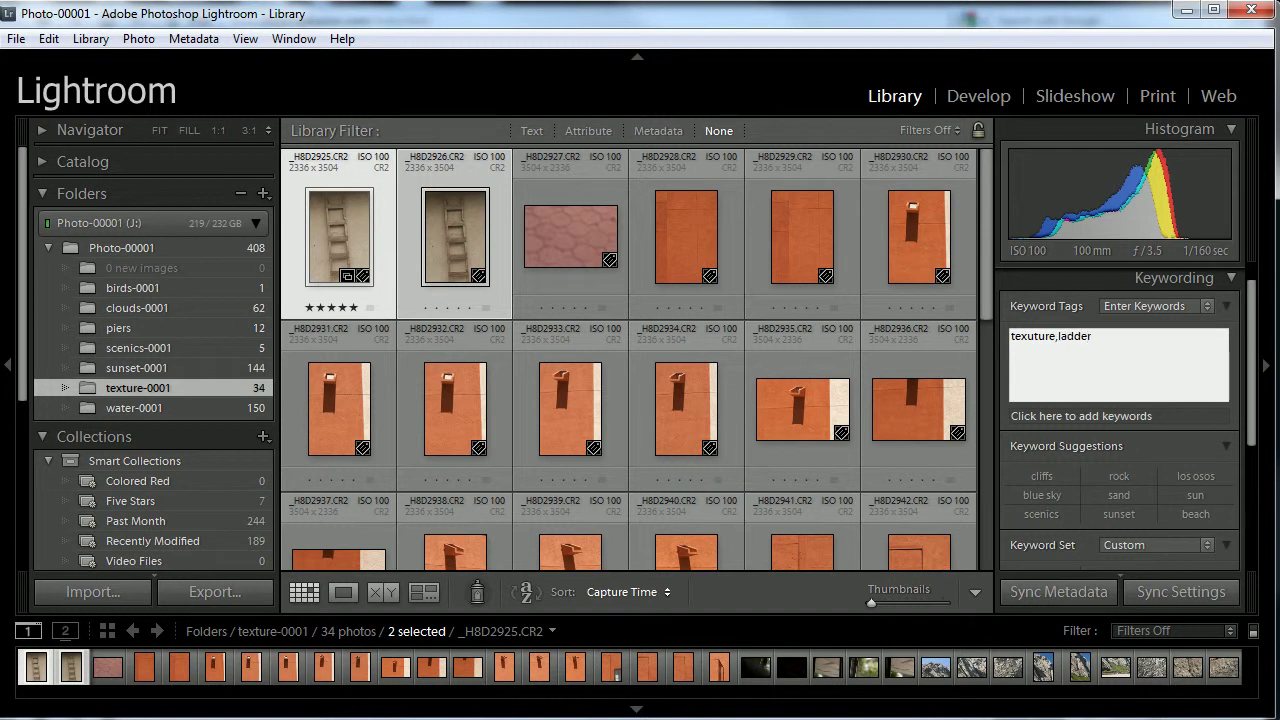
type(",wall")
key("Return")
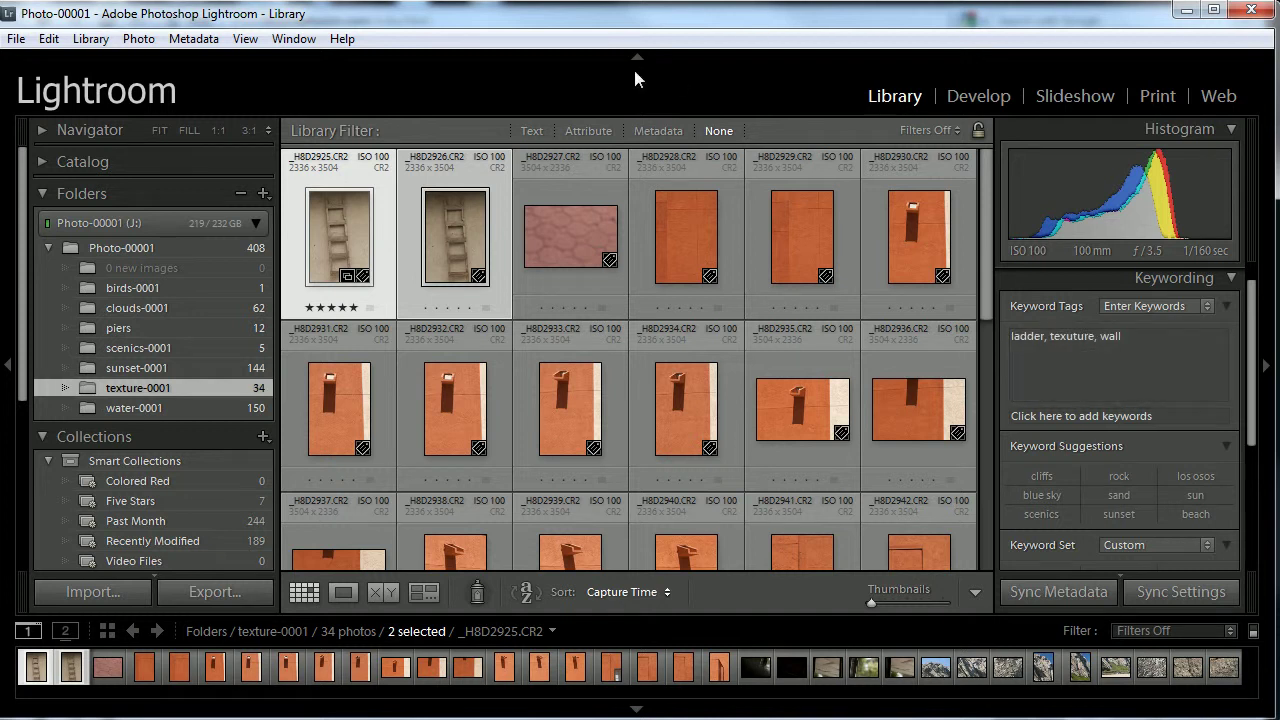
Step: Select the orange wall photos from _H8D2927 to _H8D2944 and add the keyword wall to them
left_click(577, 239)
scroll(596, 280, "down", 3)
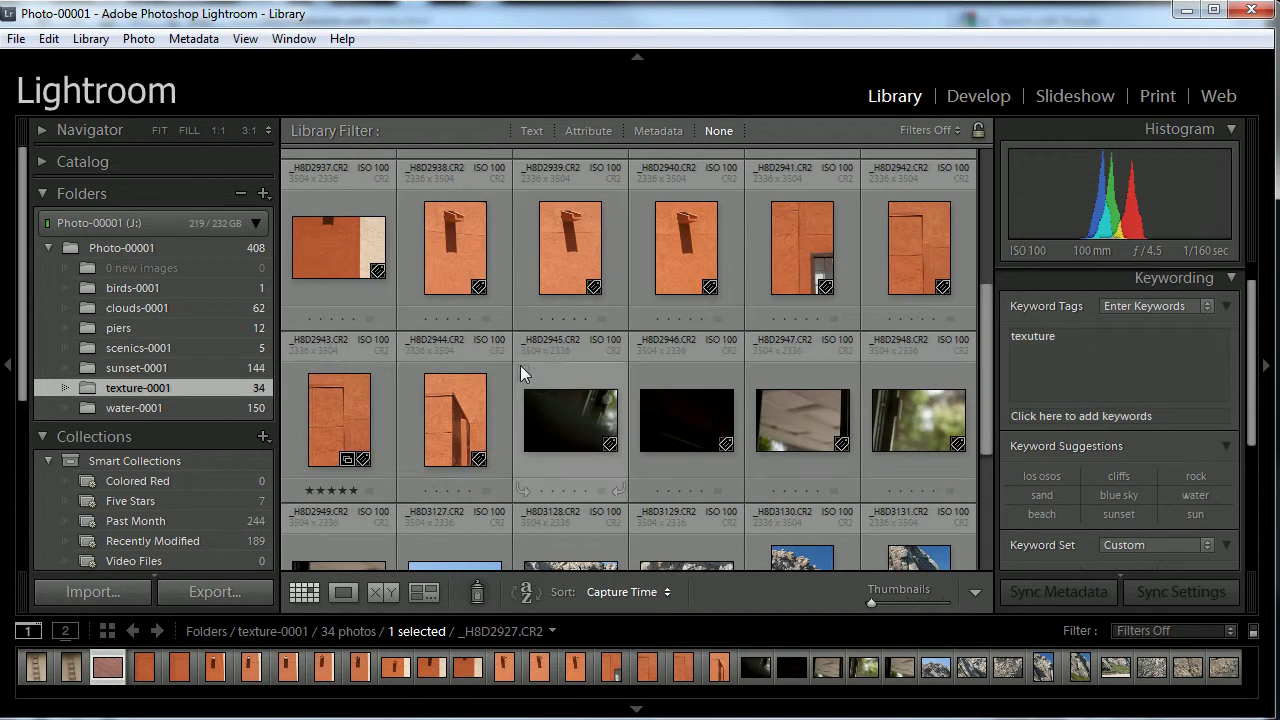
left_click(435, 418, "shift")
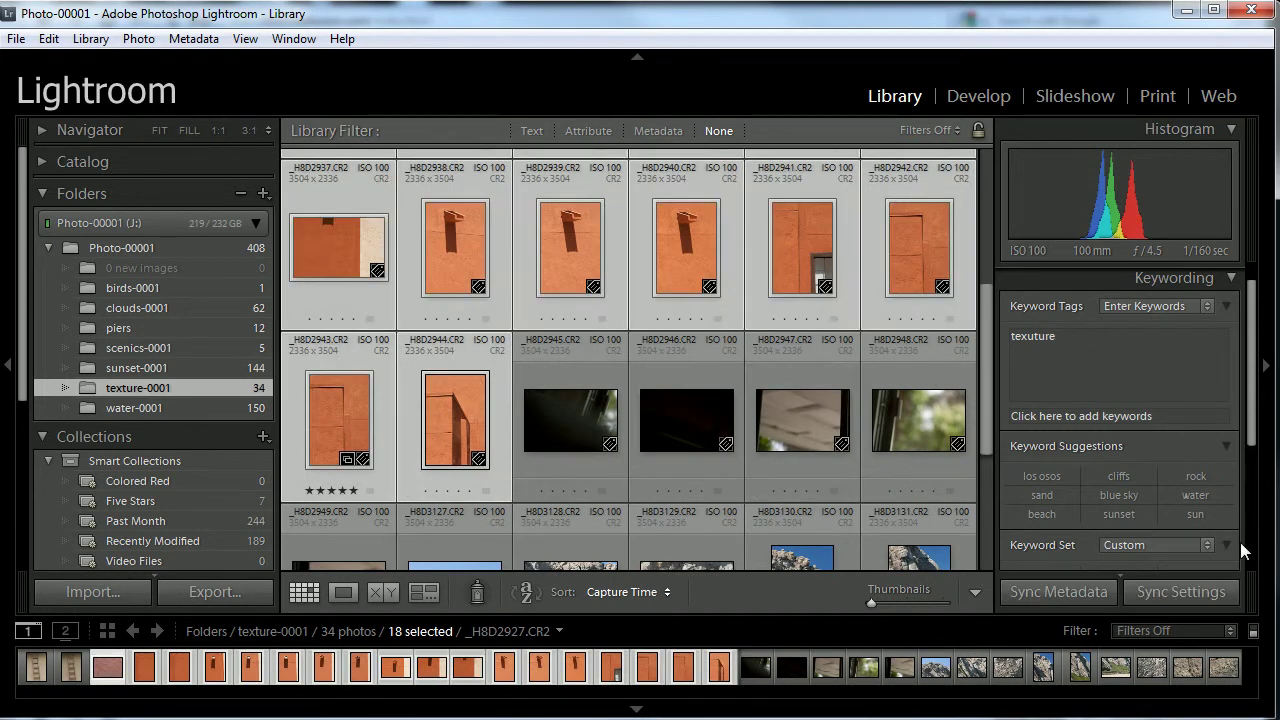
left_click(1092, 368)
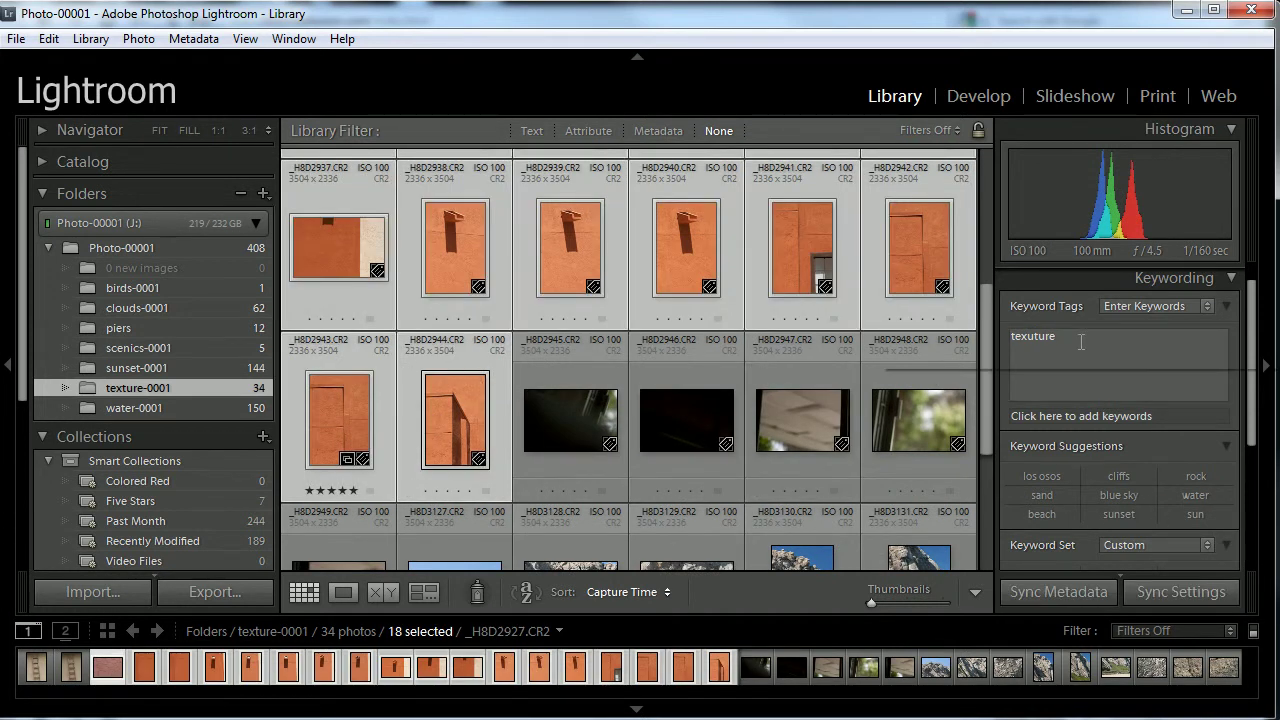
type(",wall")
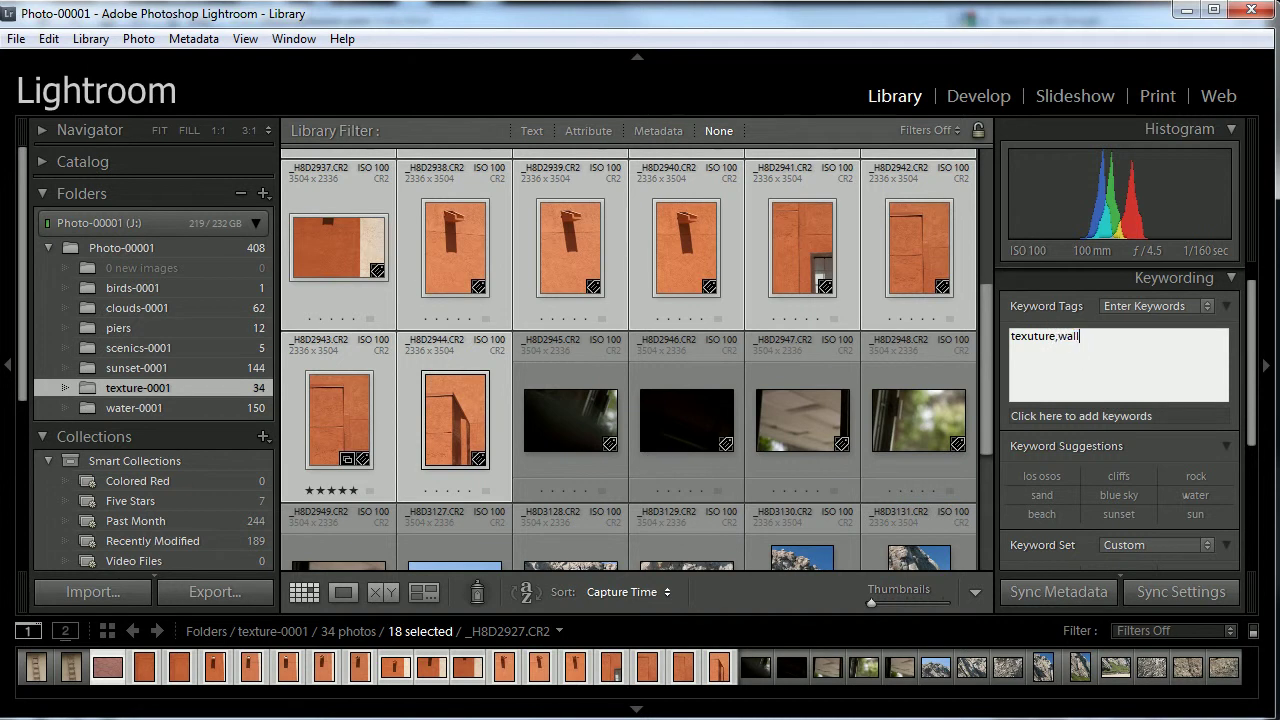
key("Return")
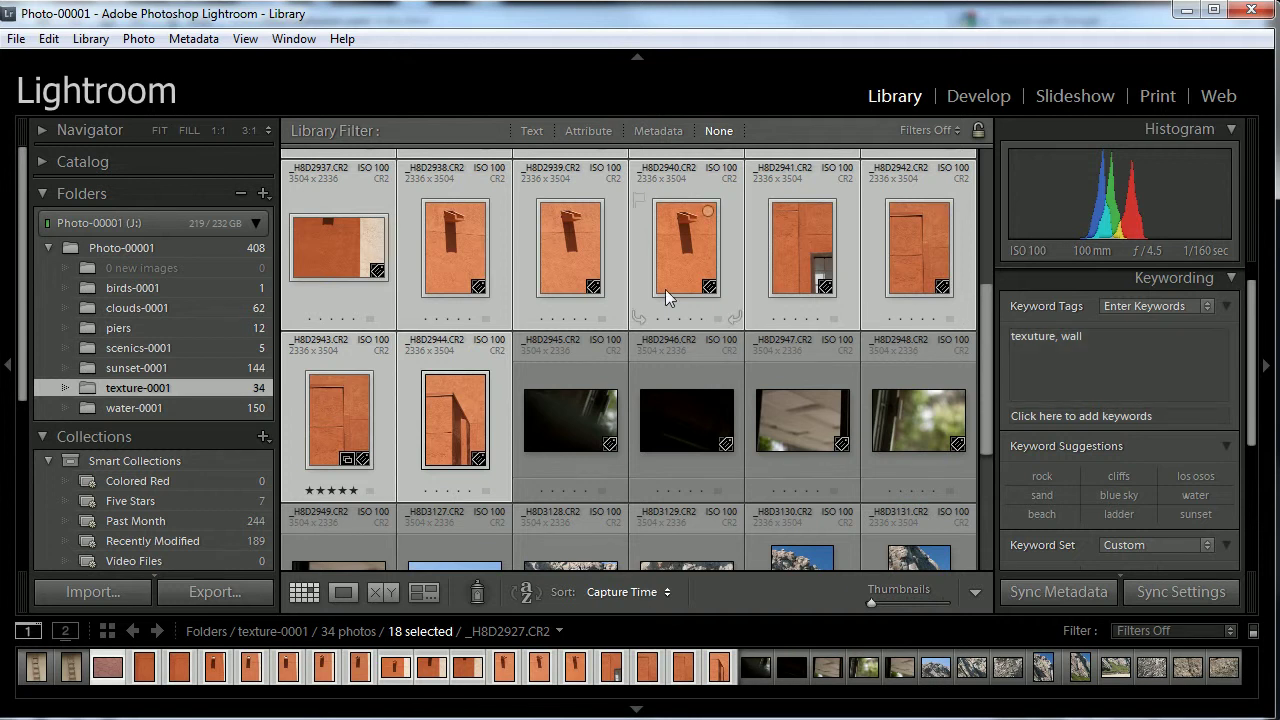
scroll(645, 322, "down", 3)
scroll(643, 318, "up", 5)
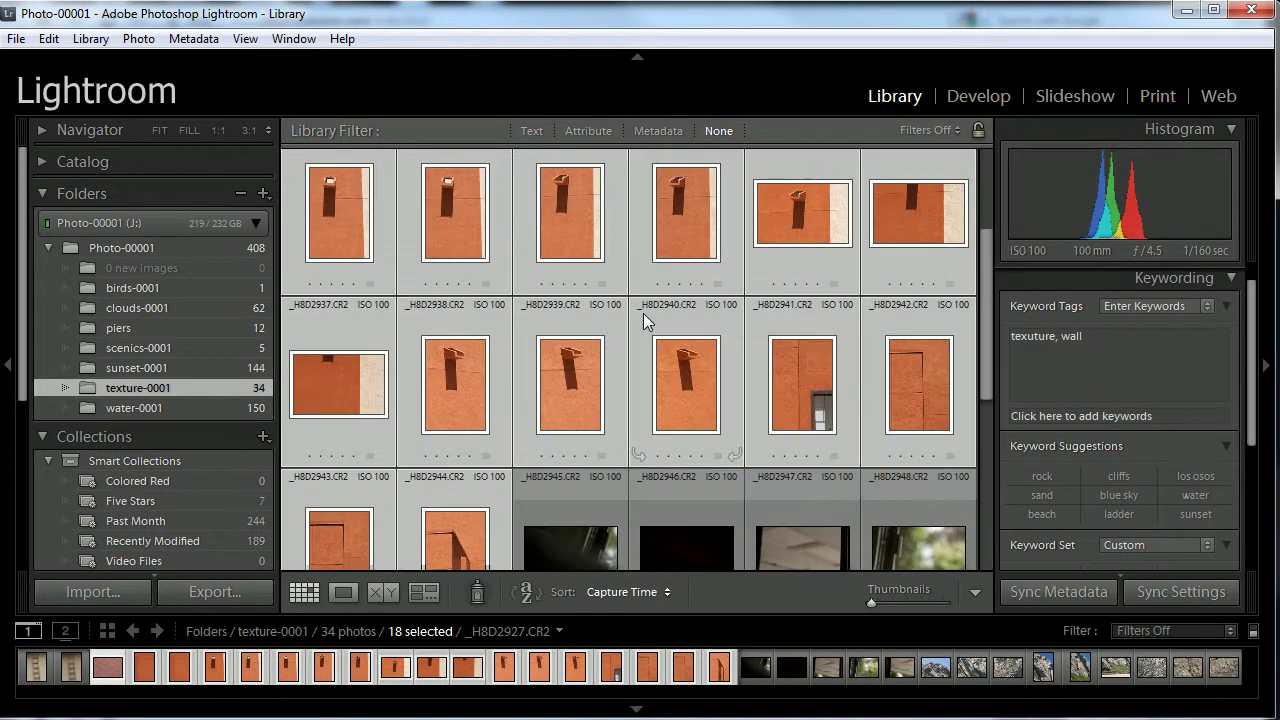
Step: Show all photos of the Photo-00001 folder, collapse the Keywording section and expand the Keyword List to review its keywords
left_click(126, 247)
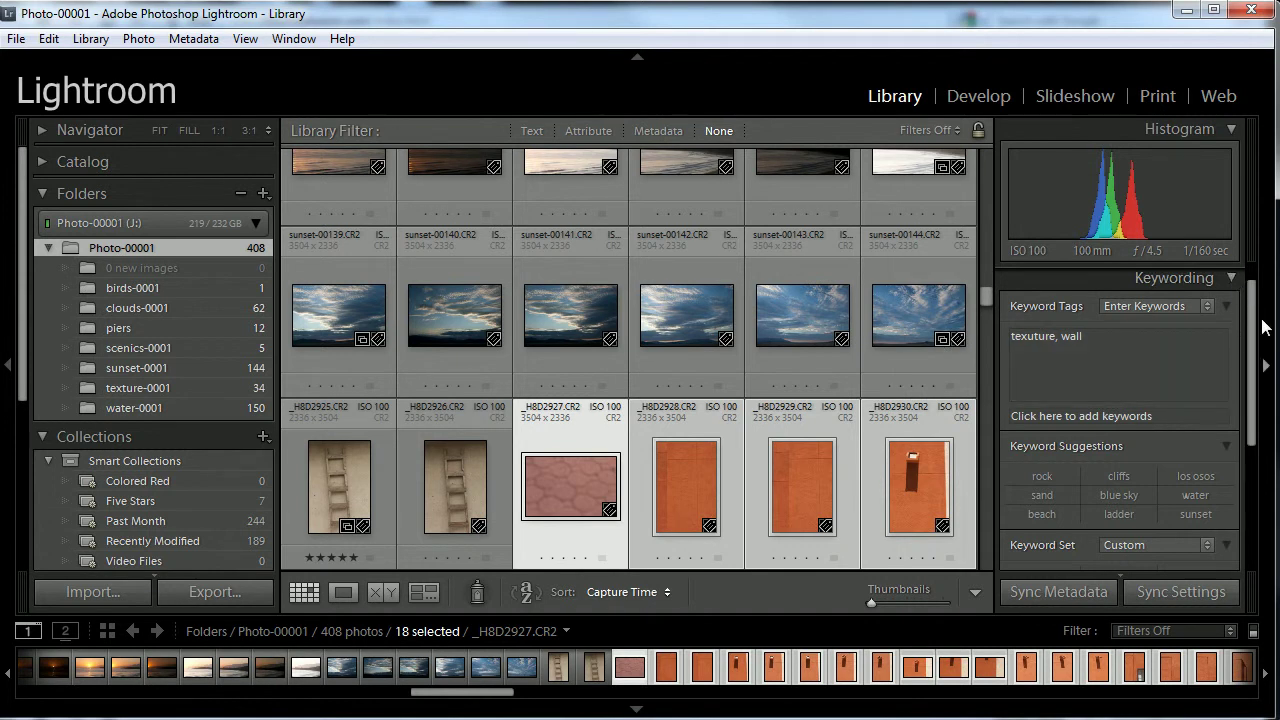
mouse_move(1252, 320)
left_mouse_down()
mouse_move(1253, 440)
mouse_move(1253, 332)
left_mouse_up()
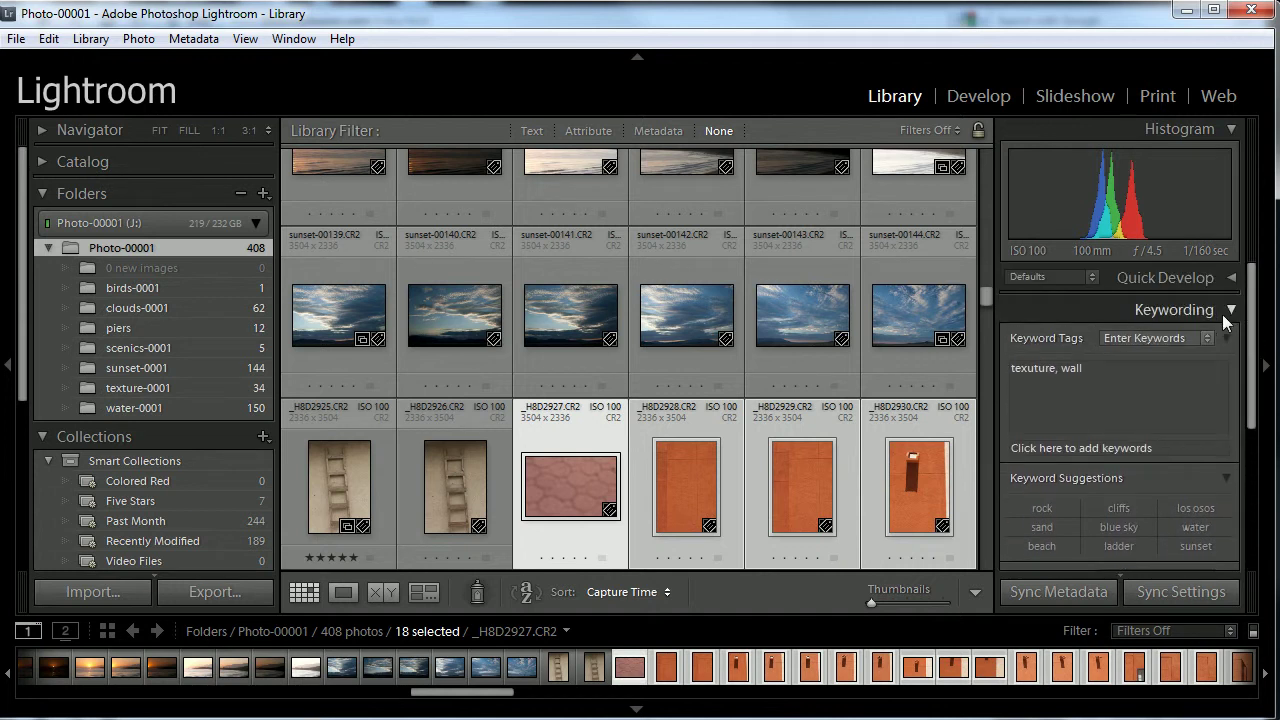
left_click(1228, 309)
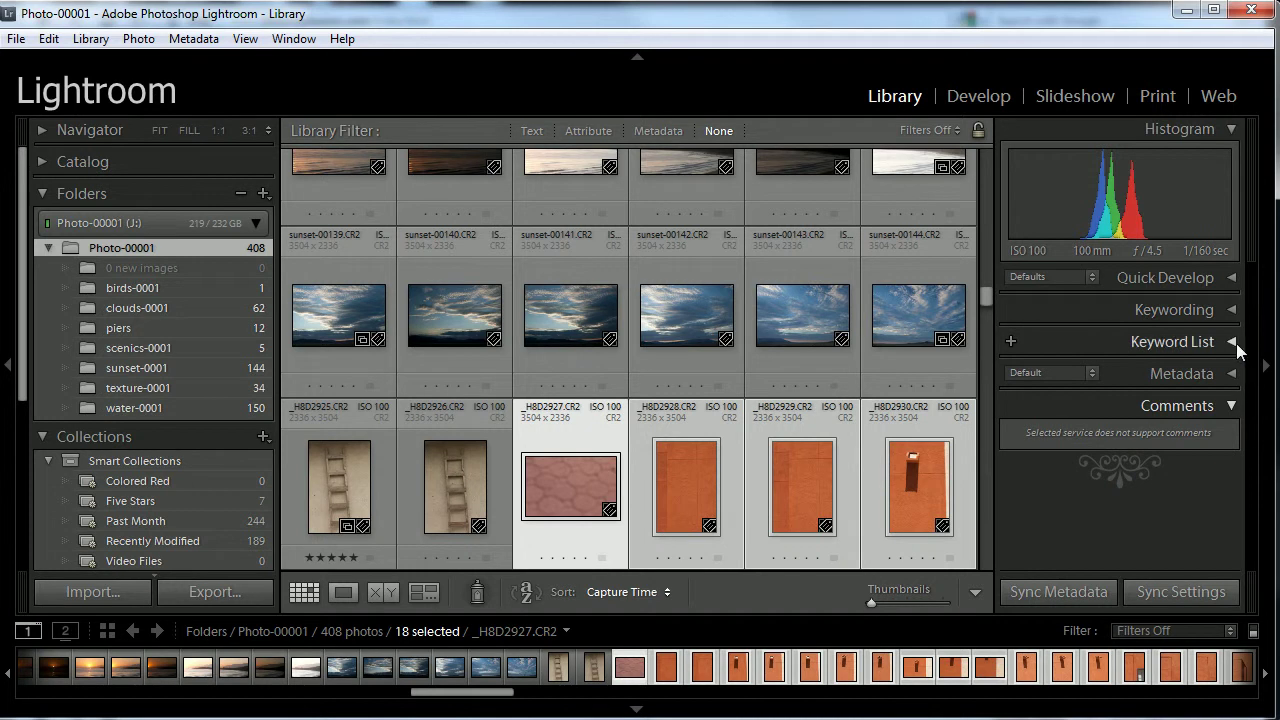
left_click(1234, 342)
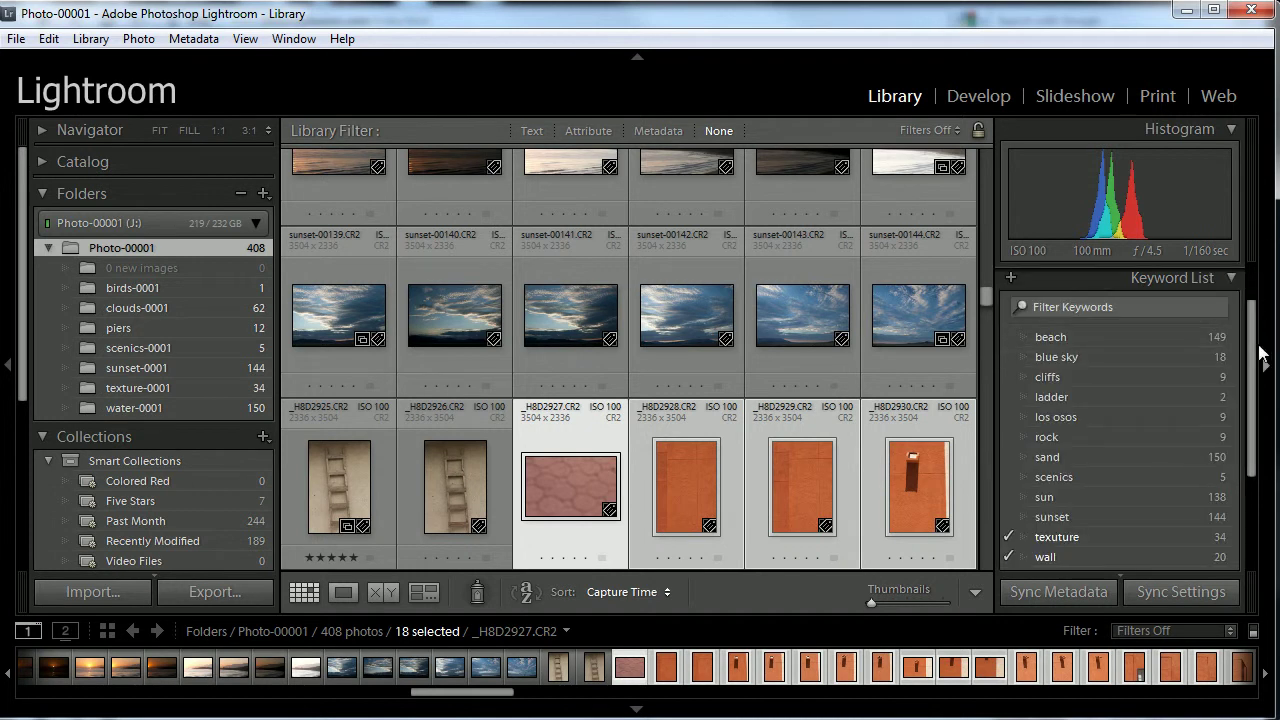
scroll(1258, 340, "down", 3)
scroll(1226, 324, "up", 4)
scroll(1226, 324, "up", 1)
scroll(1225, 294, "down", 2)
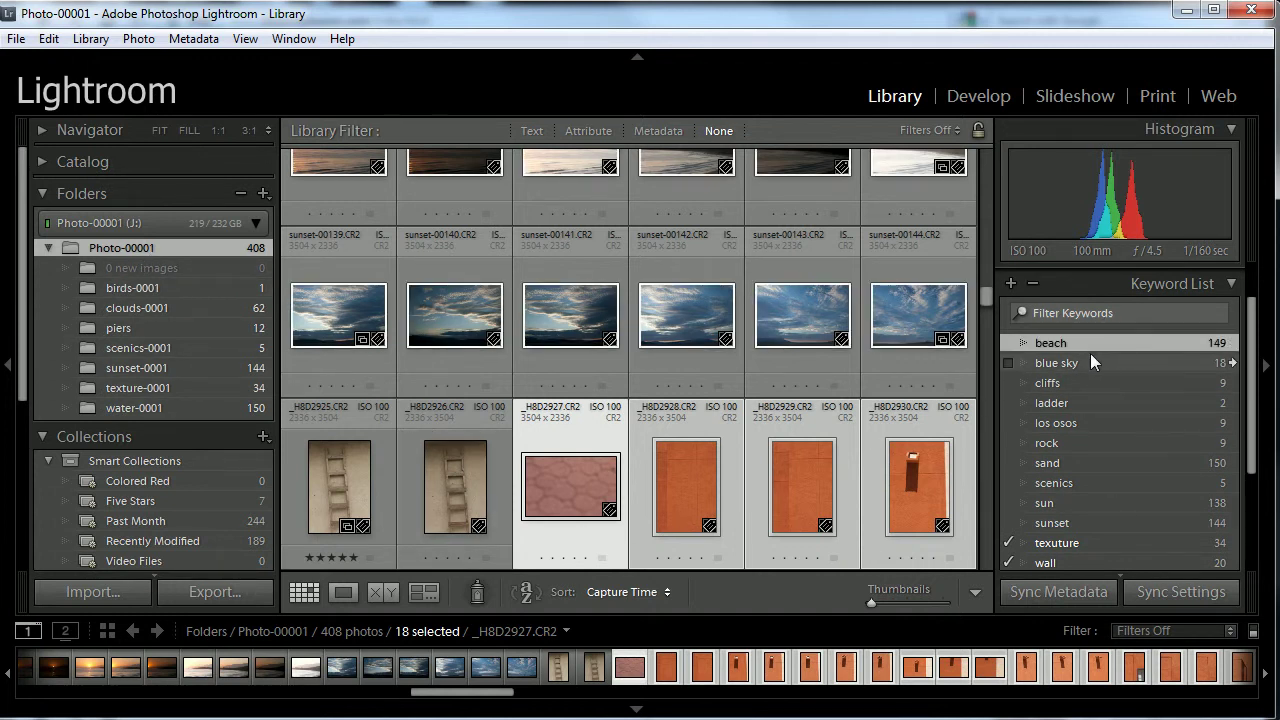
Step: Filter the library by the keyword beach, and switch the keyword filter to blue sky
left_click(1236, 344)
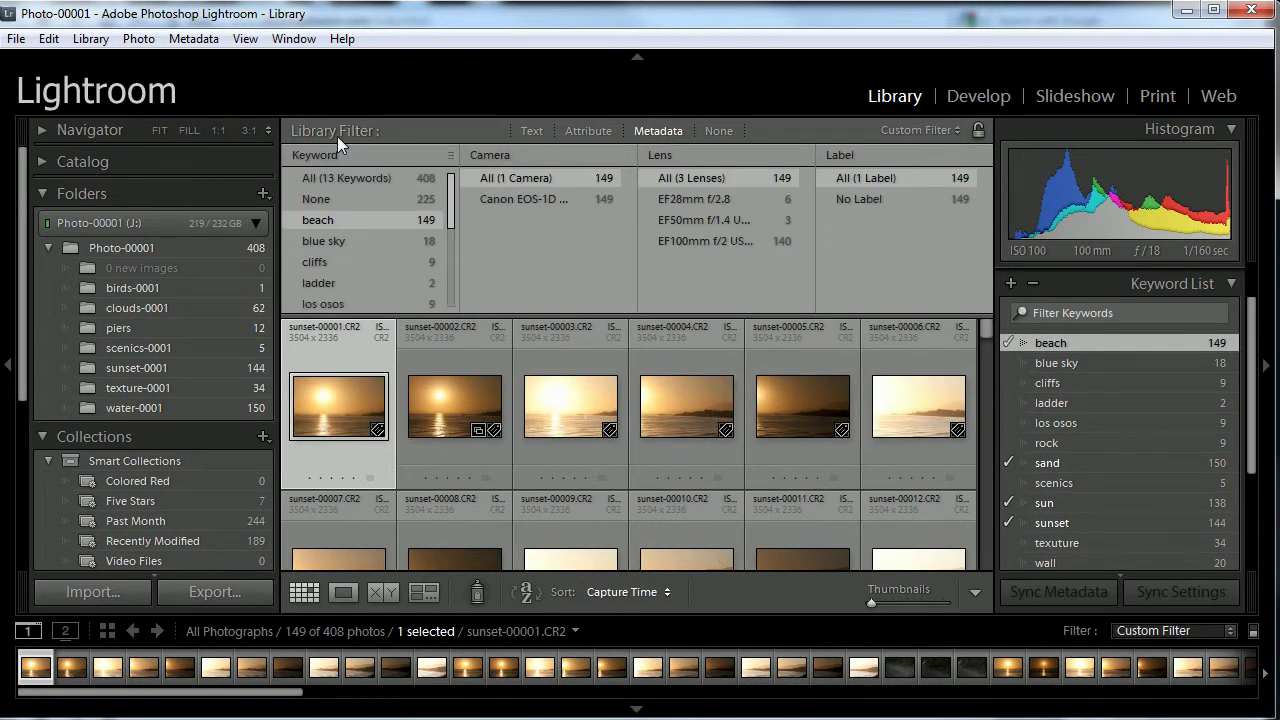
left_click(422, 243)
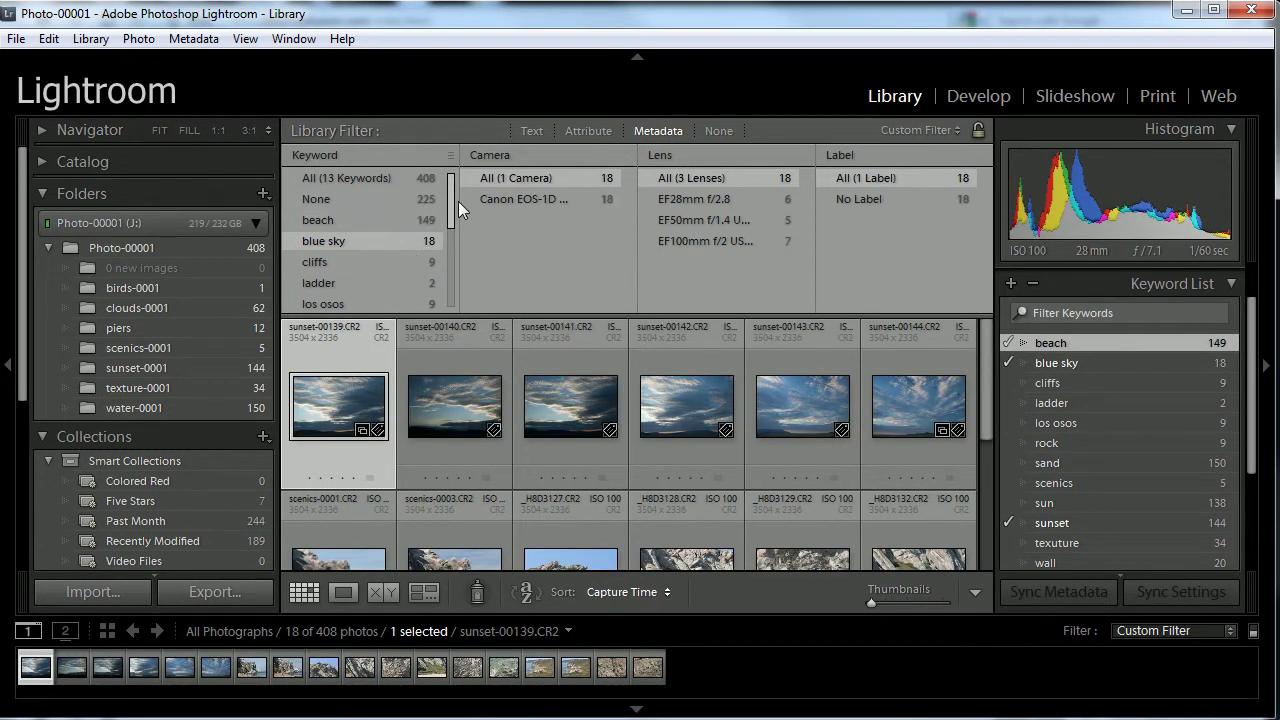
scroll(458, 210, "down", 3)
scroll(456, 235, "up", 1)
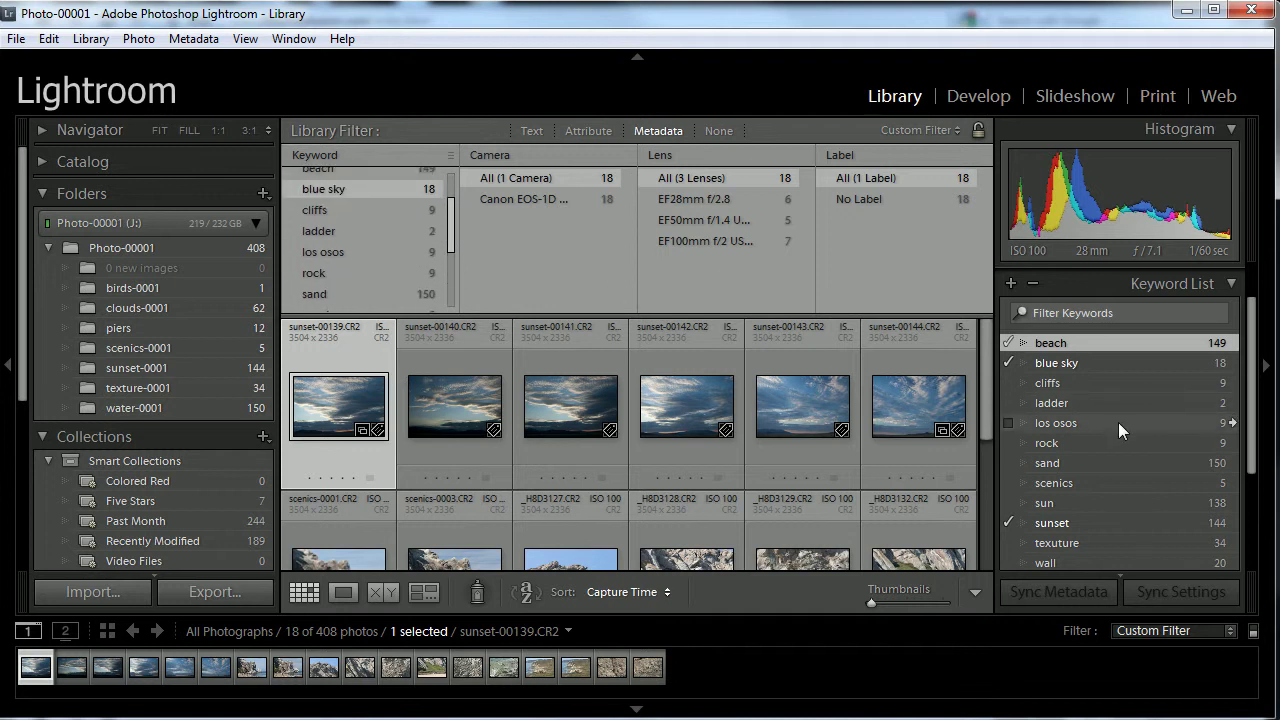
Step: Filter the photos by the keywords los osos, rock, scenics and wall, one at a time
left_click(1233, 423)
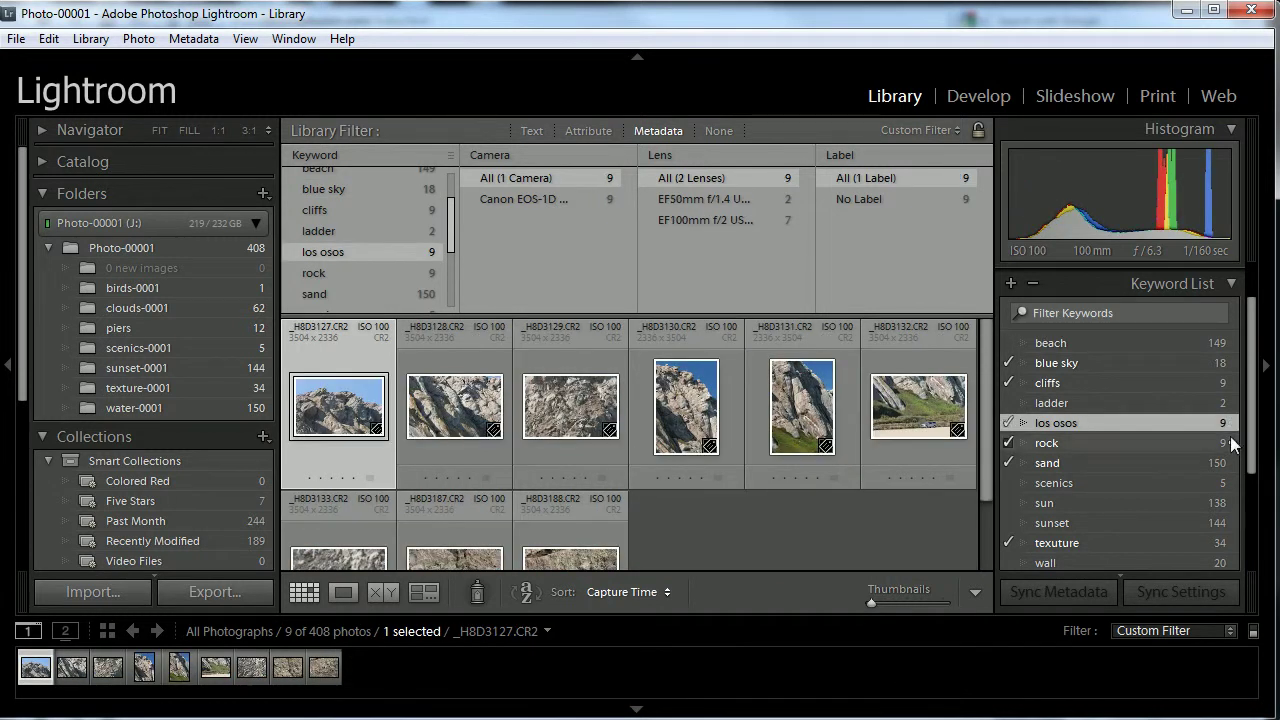
left_click(1231, 443)
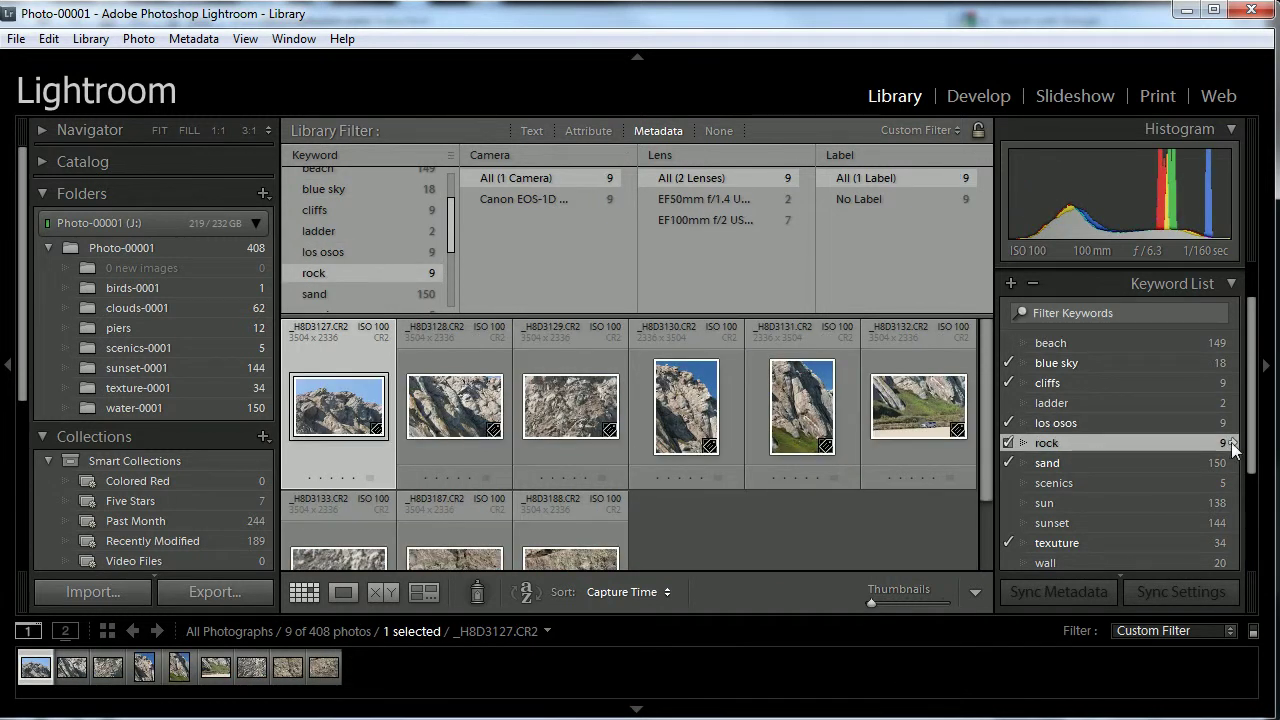
left_click(1232, 484)
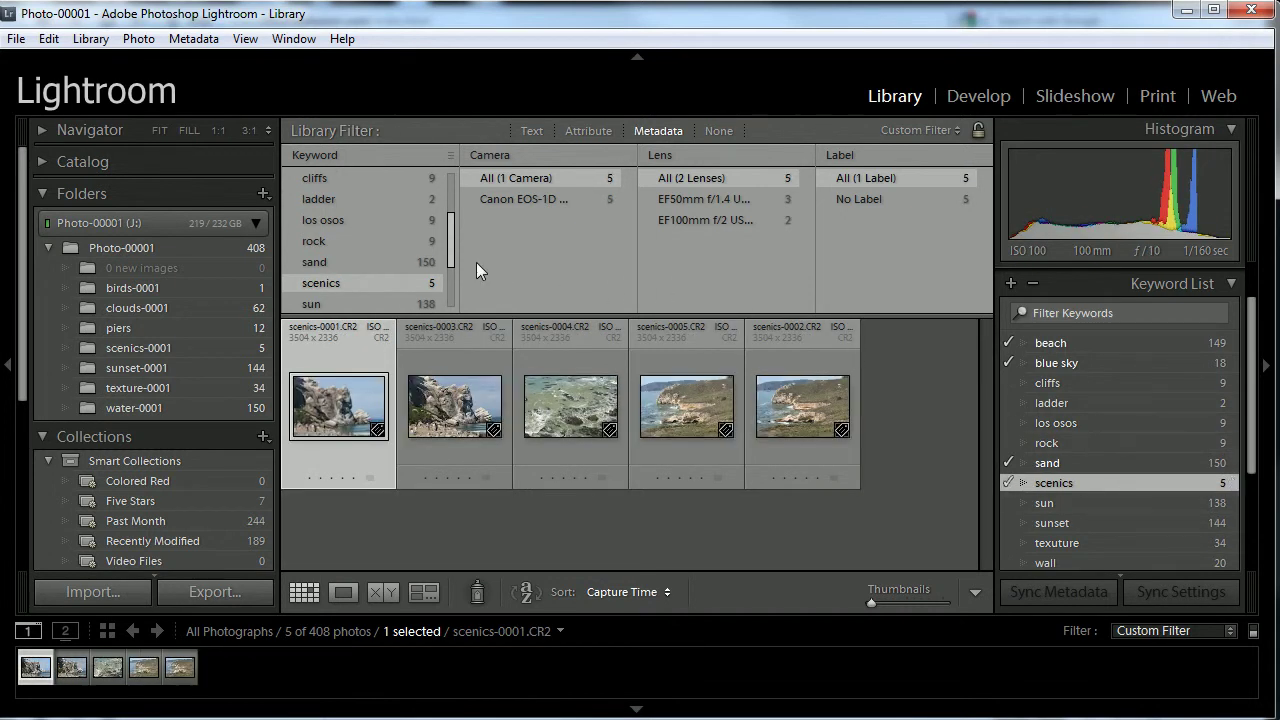
left_click_drag(450, 226, 447, 280)
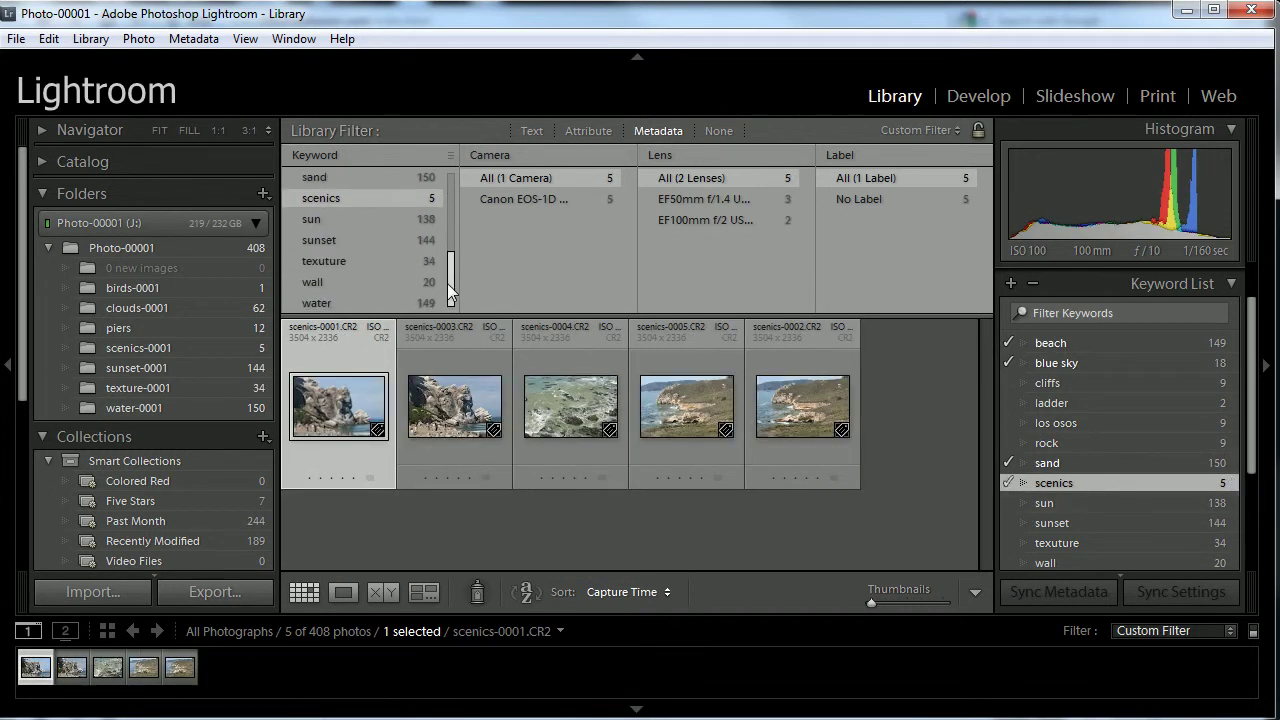
left_click(412, 283)
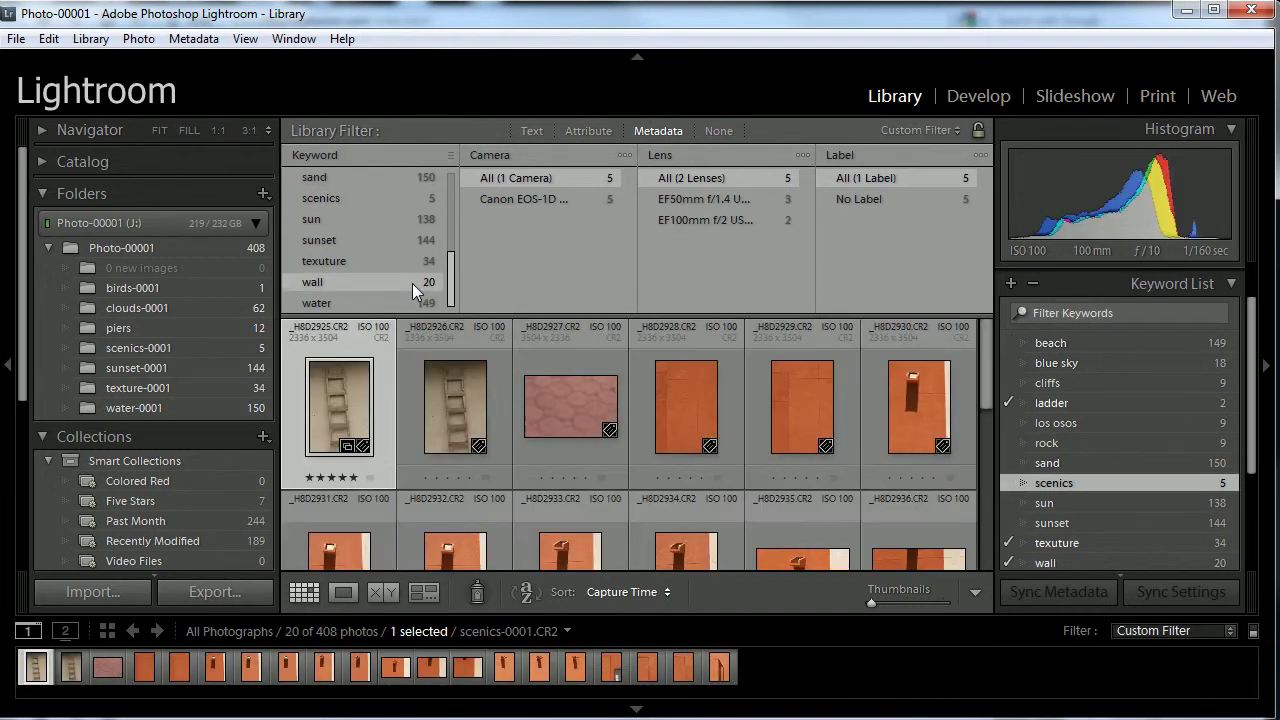
Step: Filter the photos by the keyword los osos and narrow them by lens, first EF50mm f/1.4 and after that EF100mm f/2
left_click_drag(450, 268, 449, 220)
left_click(419, 237)
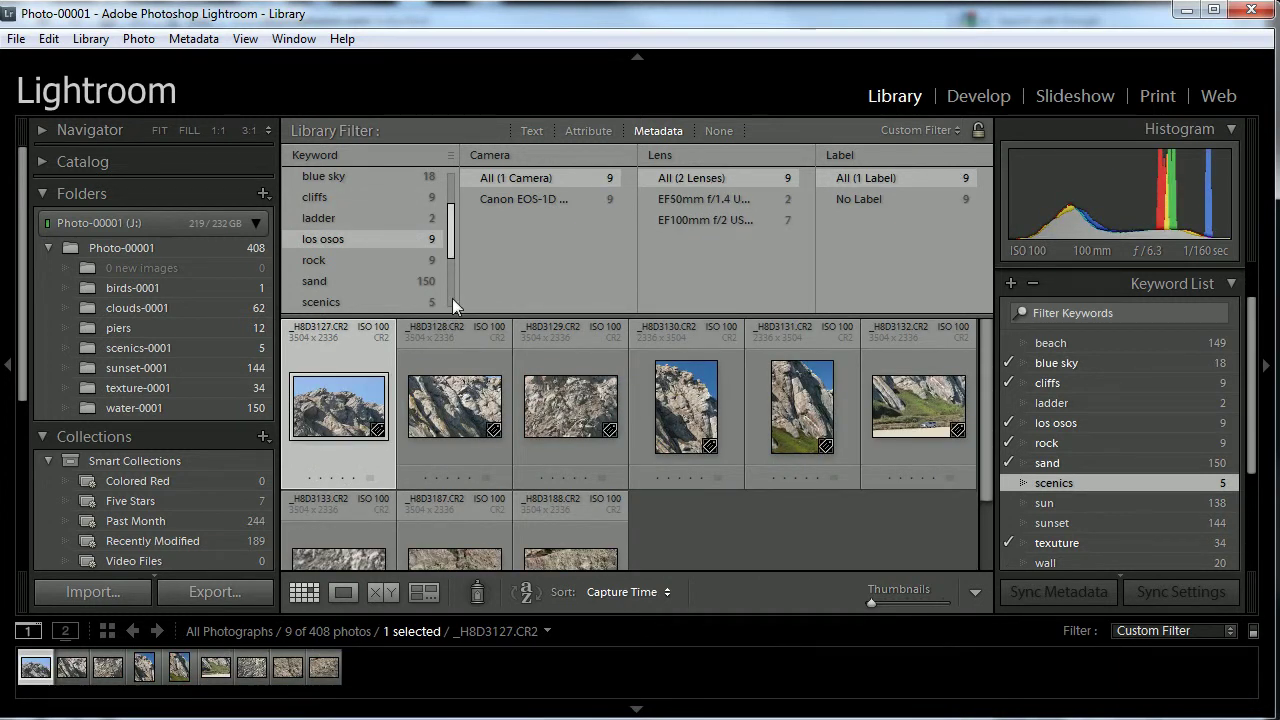
left_click(736, 201)
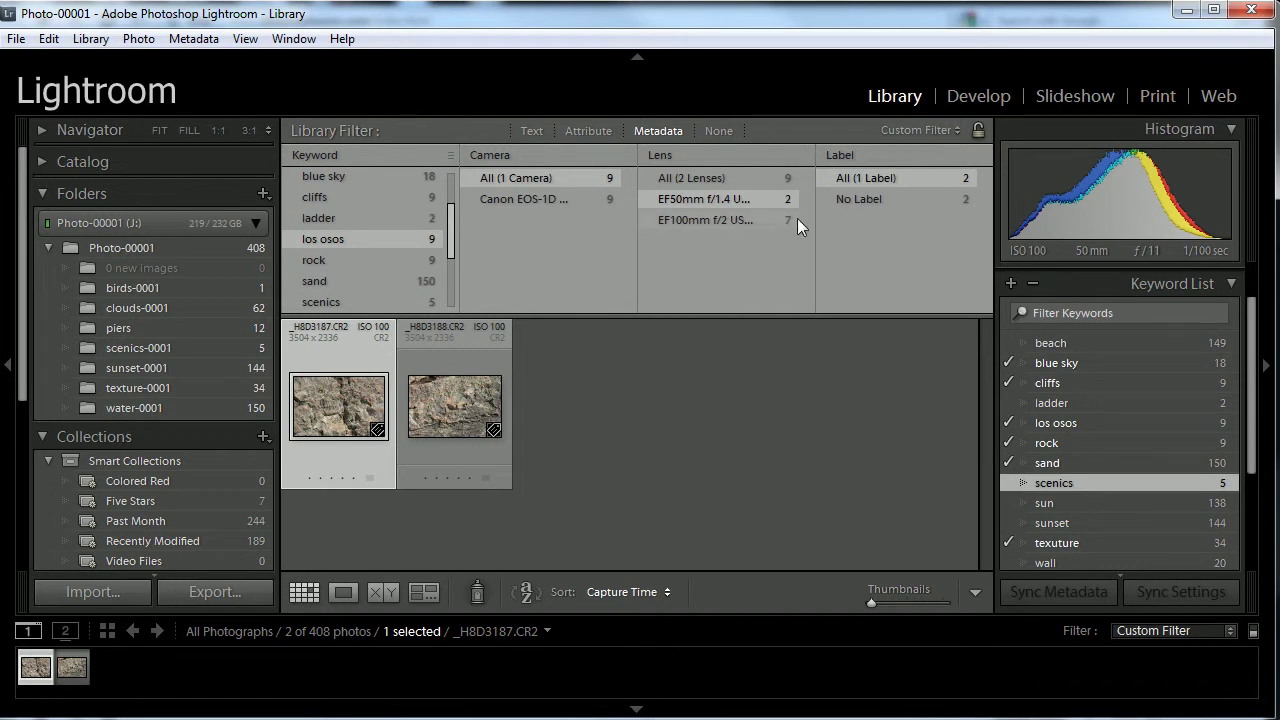
left_click(720, 222)
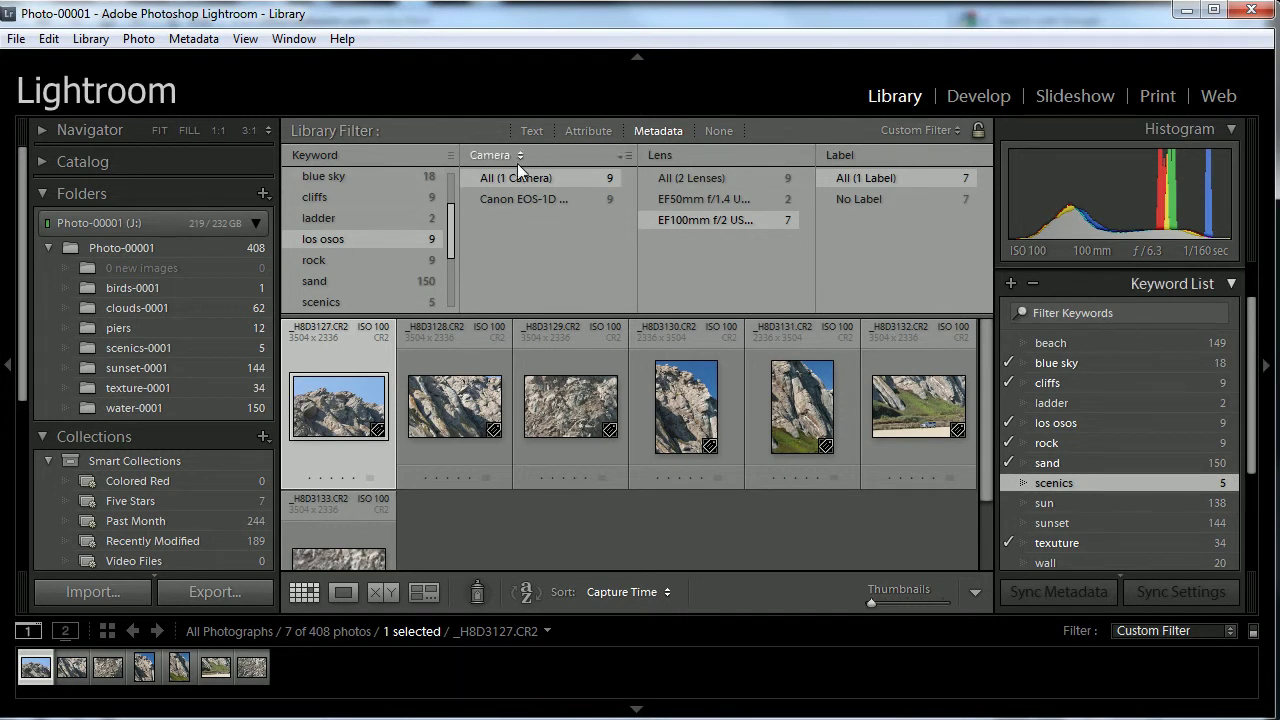
Step: Look at the text and attribute filter options, and turn off all library filters
left_click(536, 131)
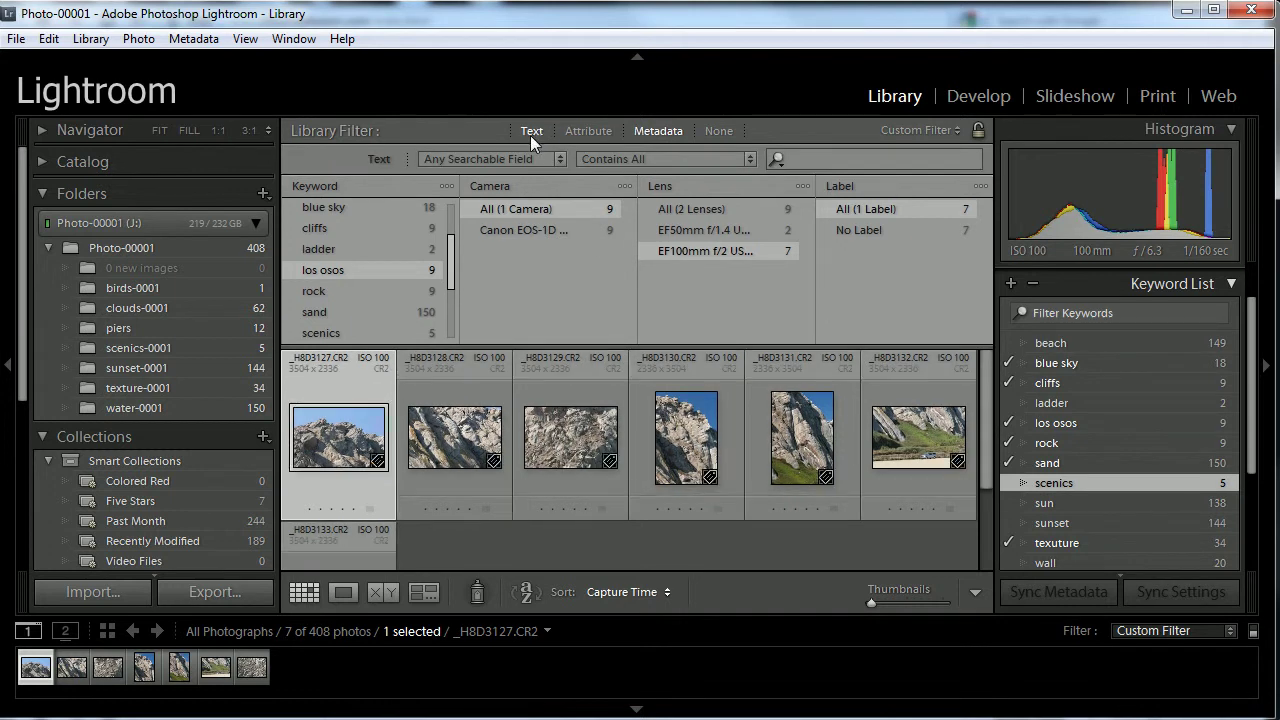
left_click(590, 132)
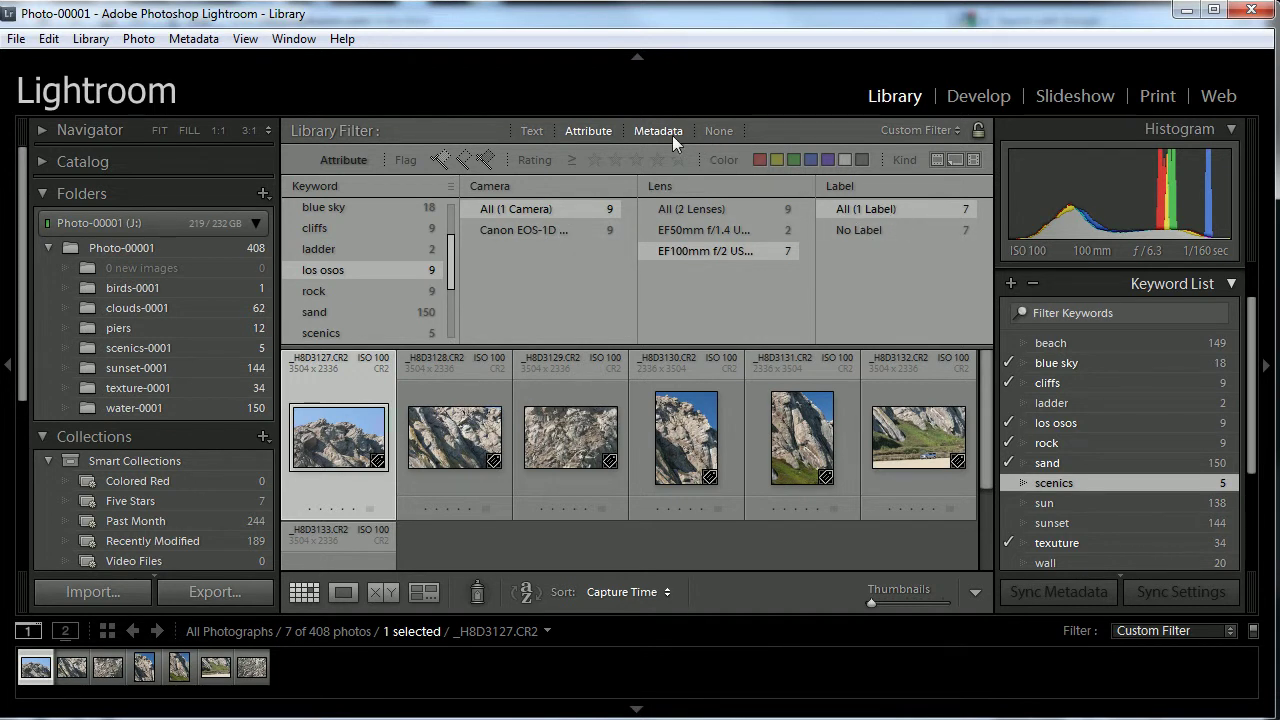
left_click(718, 131)
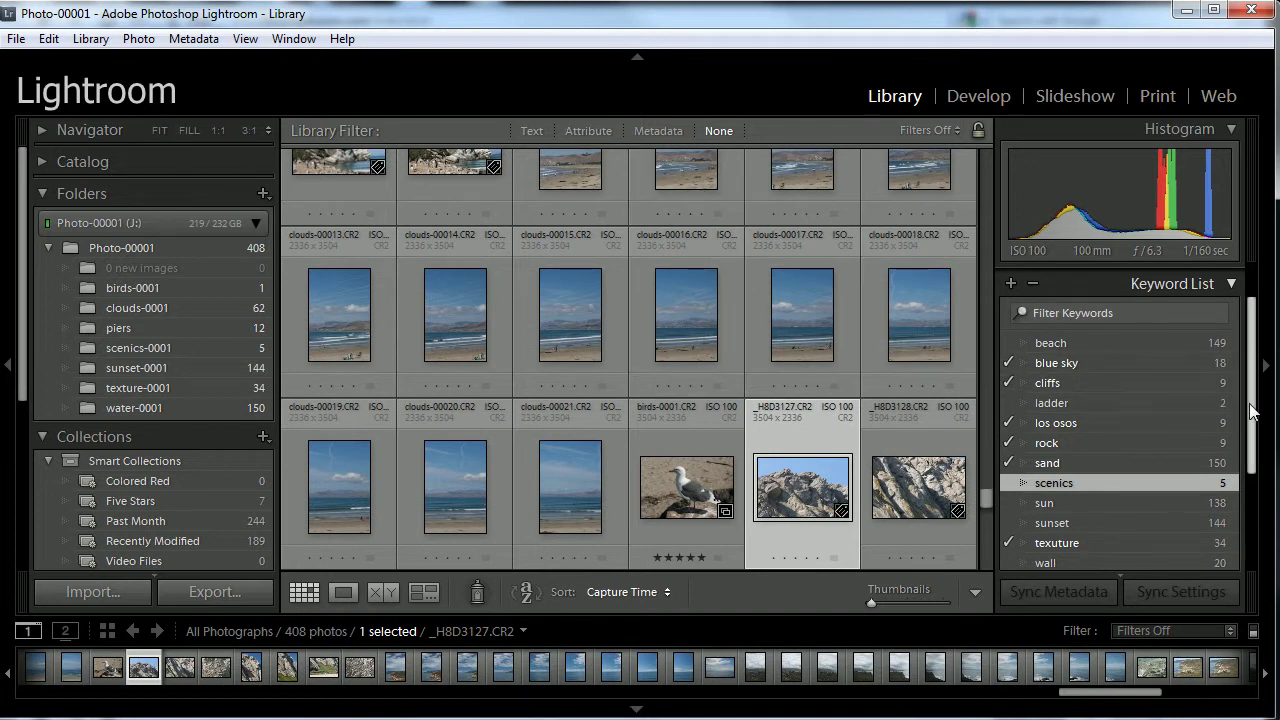
Step: Bring the collapsed Quick Develop and Keywording sections into view and show the text search filter for the library
left_click_drag(1253, 408, 1232, 340)
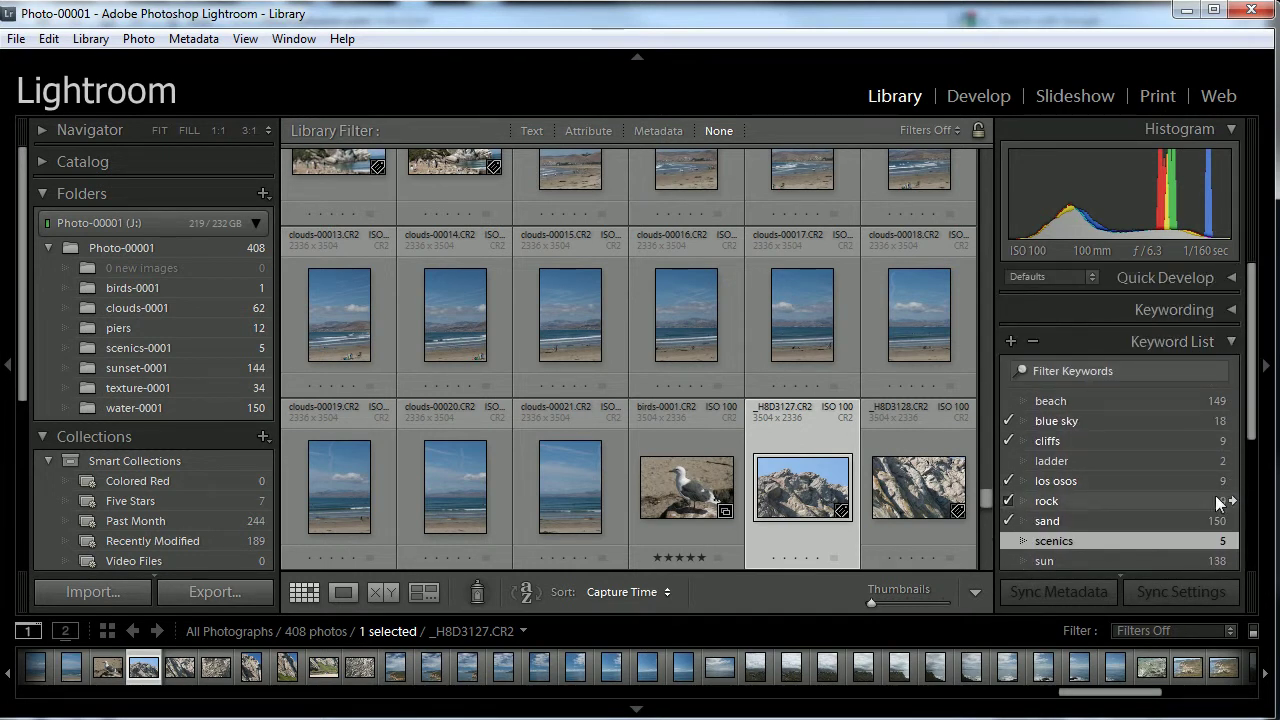
left_click_drag(1253, 365, 1240, 333)
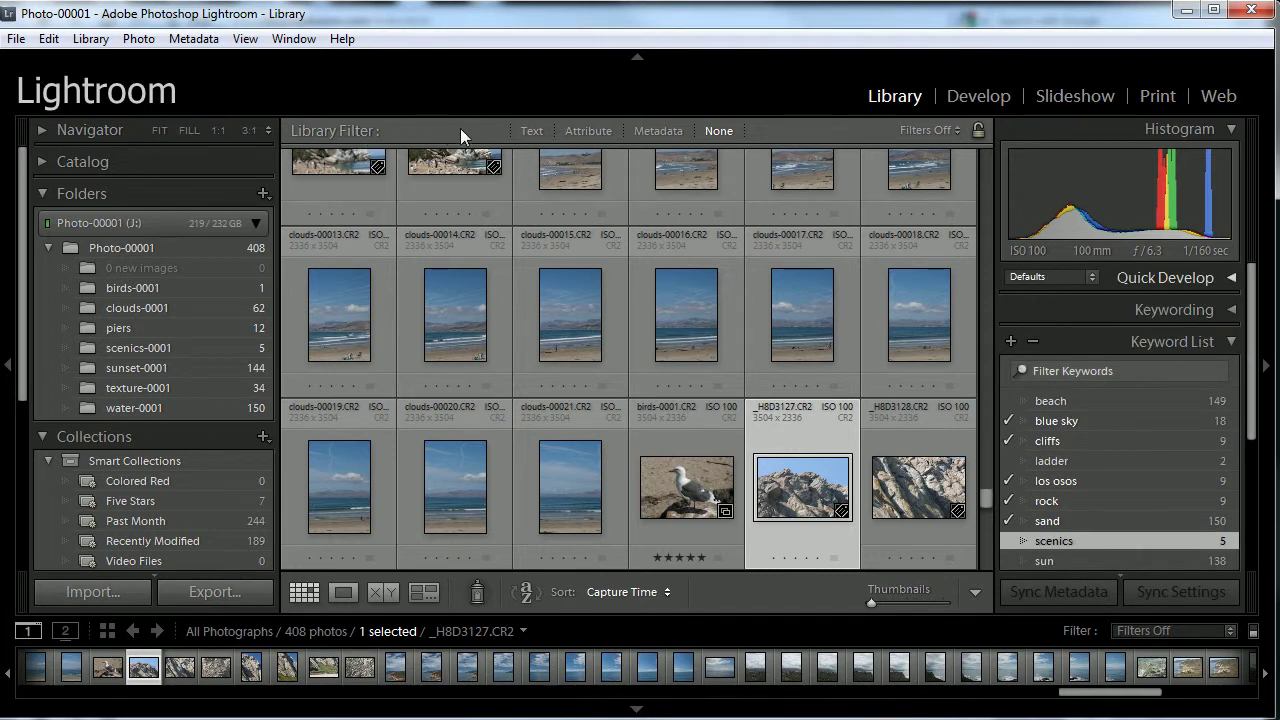
left_click(531, 131)
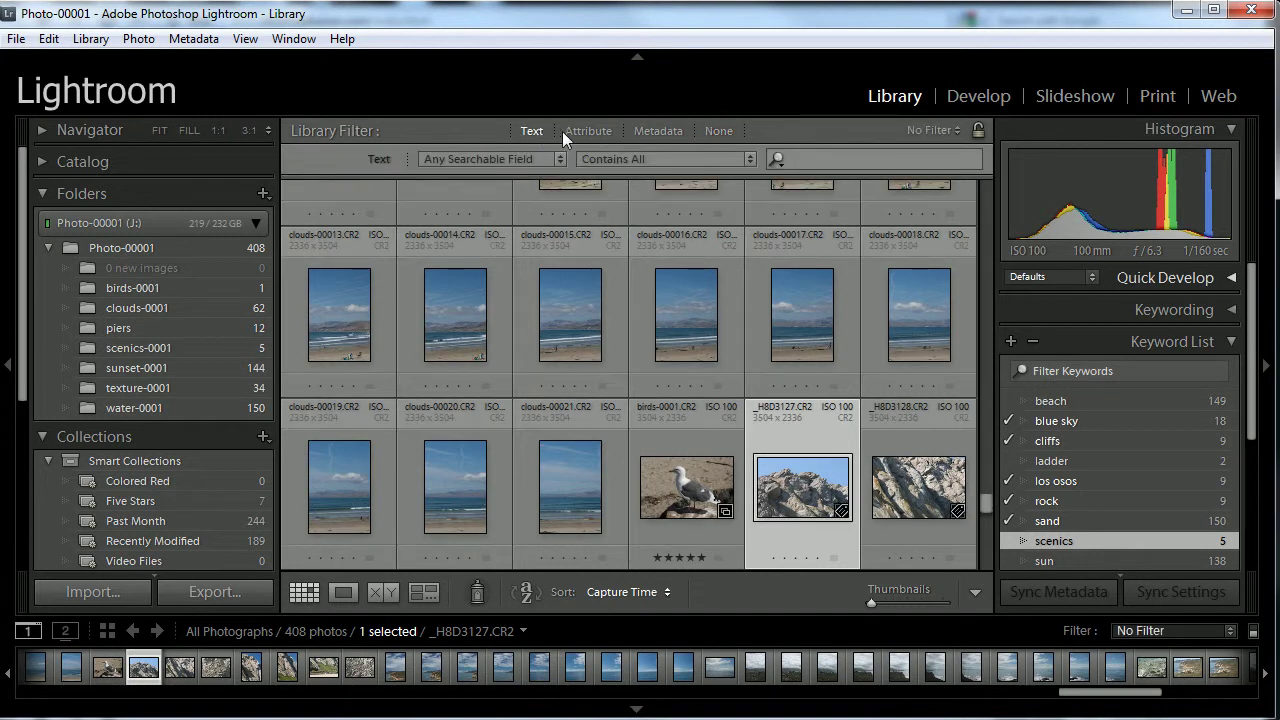